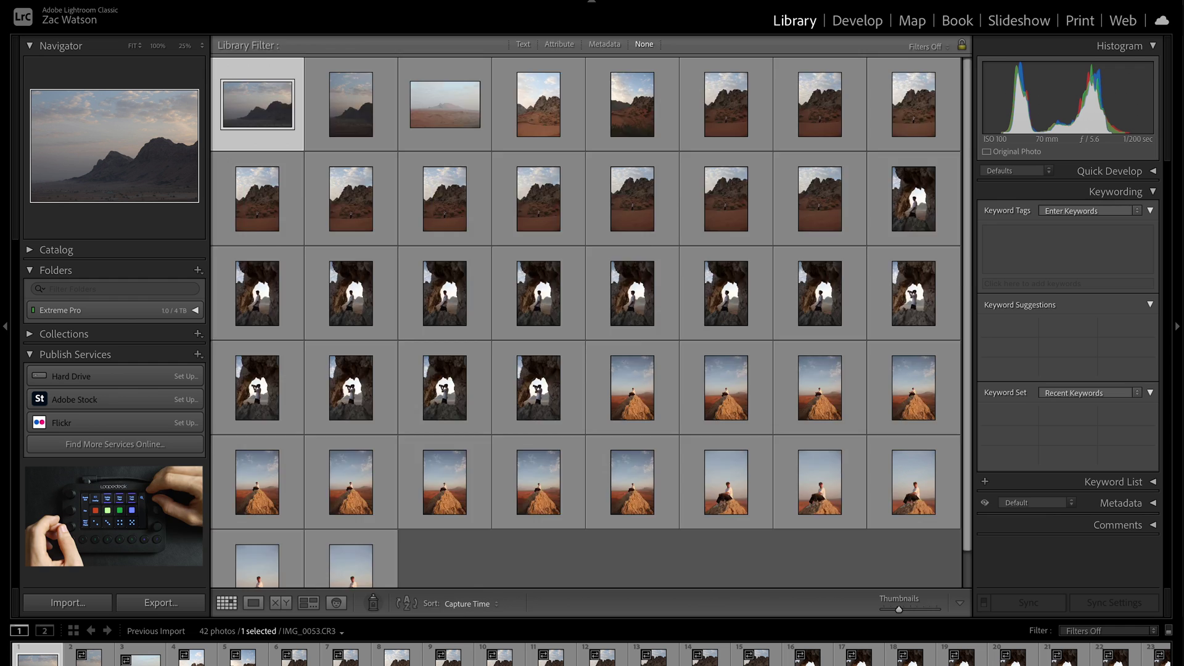
Step: Open the first photo, IMG_0053.CR3, in Loupe view, compare it with the next two photos and rate it 3 stars
key(e)
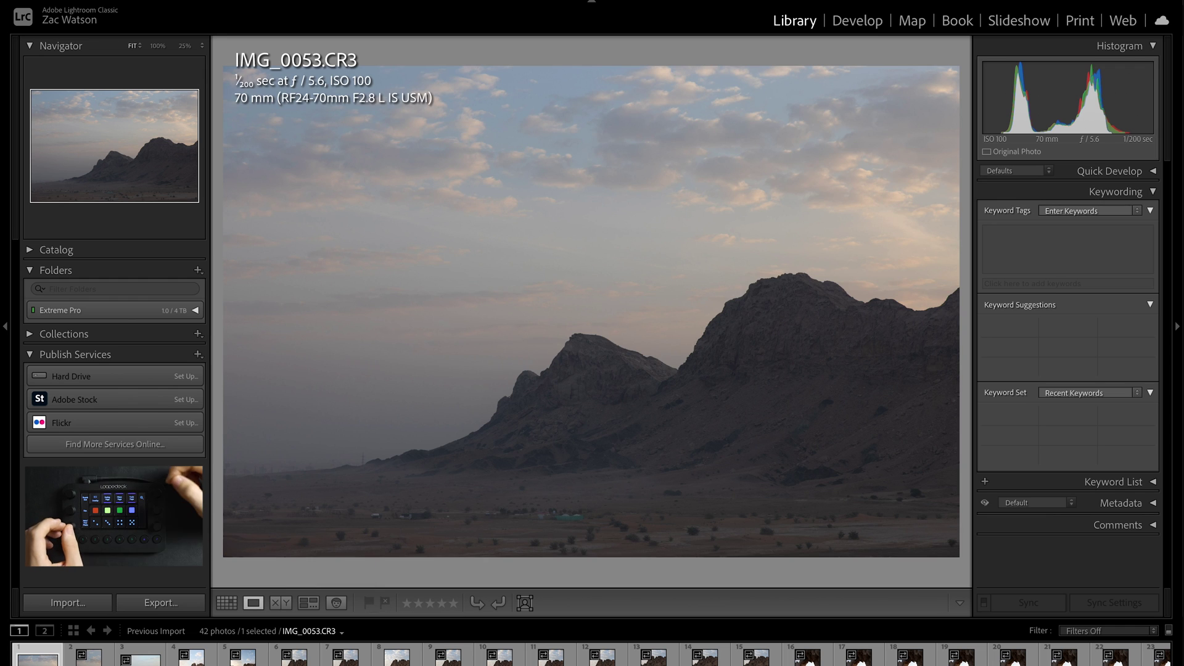
key(Right)
key(Right)
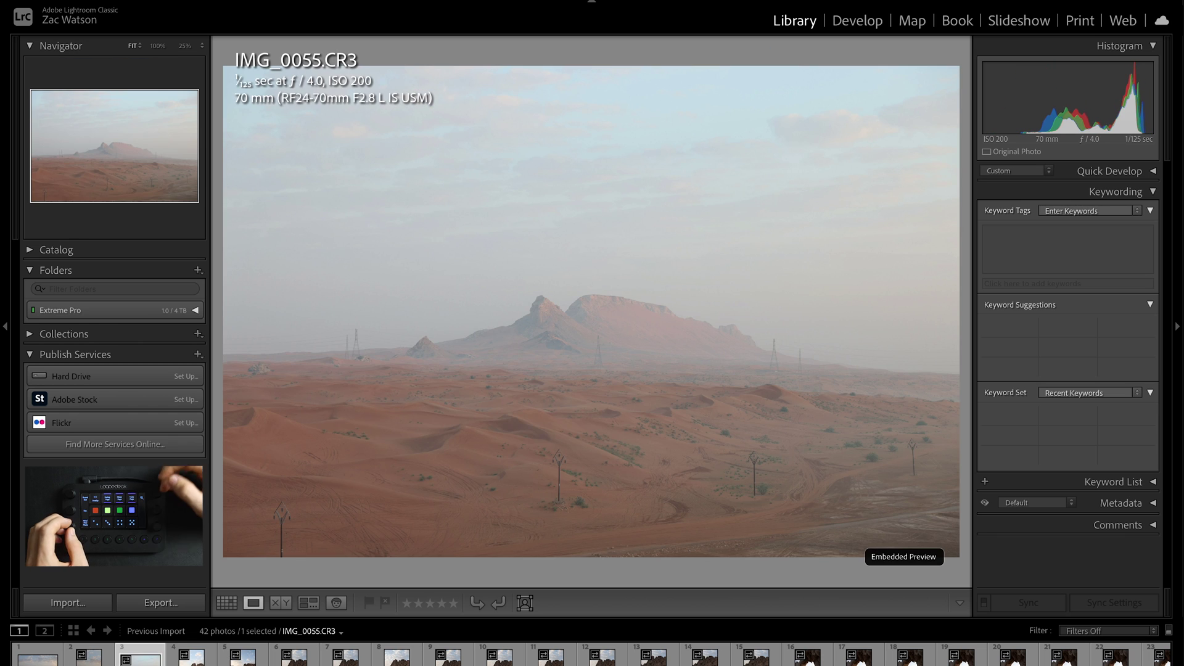
key(Left)
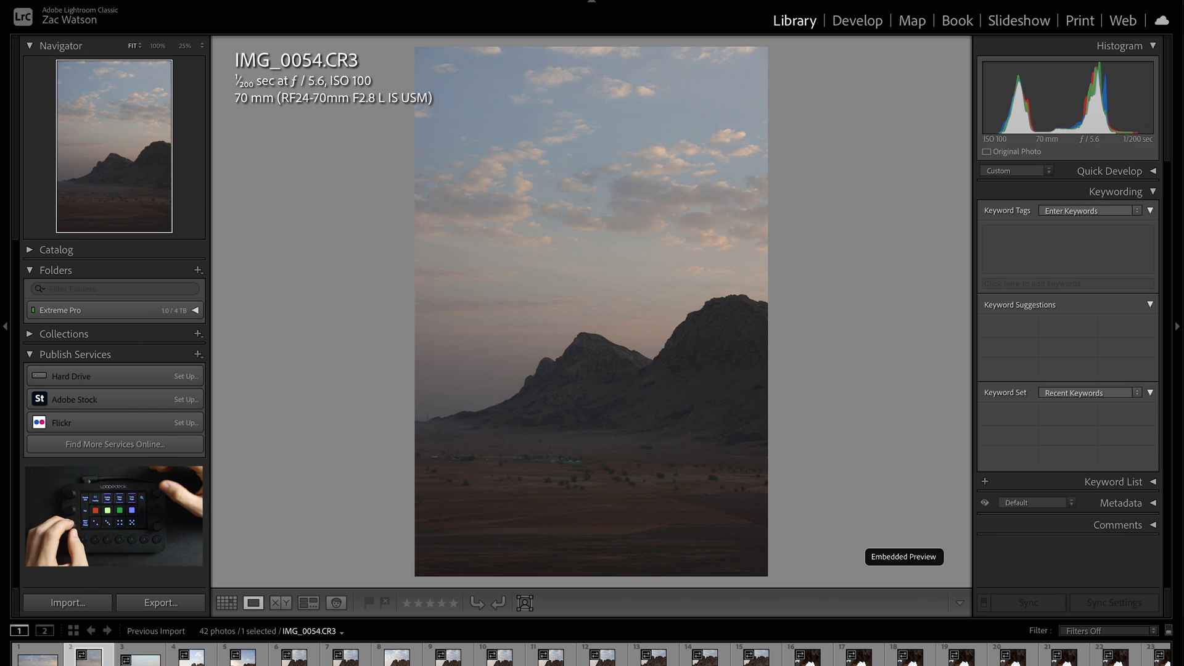
key(Left)
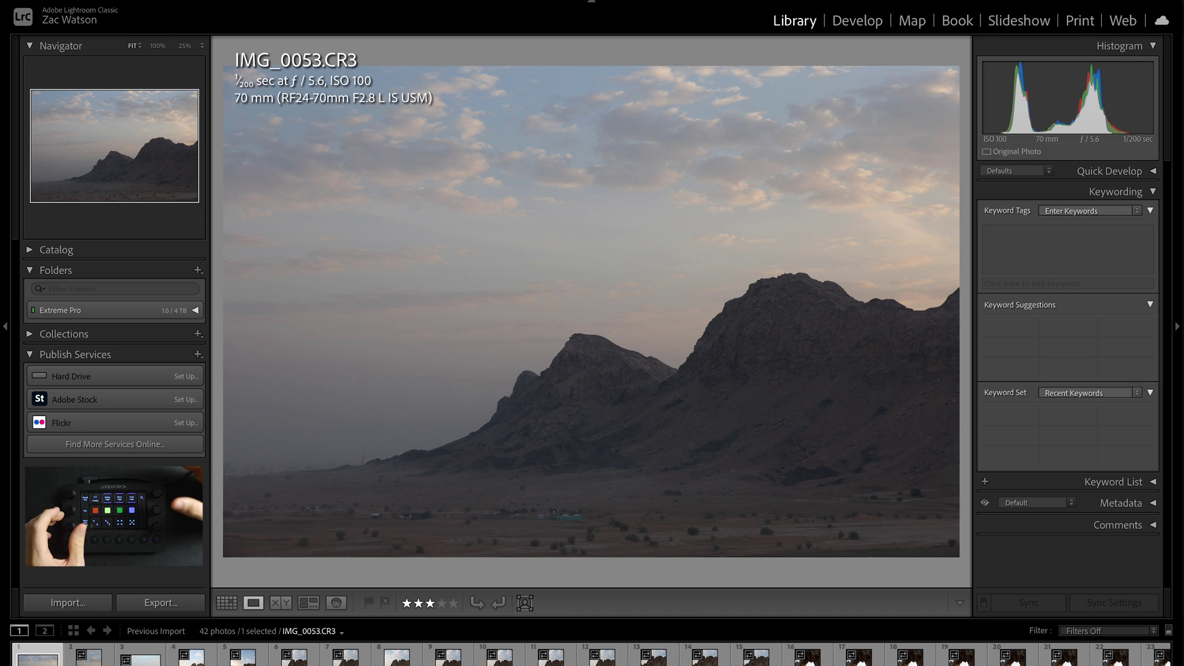
Step: Look through the unrated landscape shots up to IMG_0058.CR3, the first photo of the man standing on the dune
key(Right)
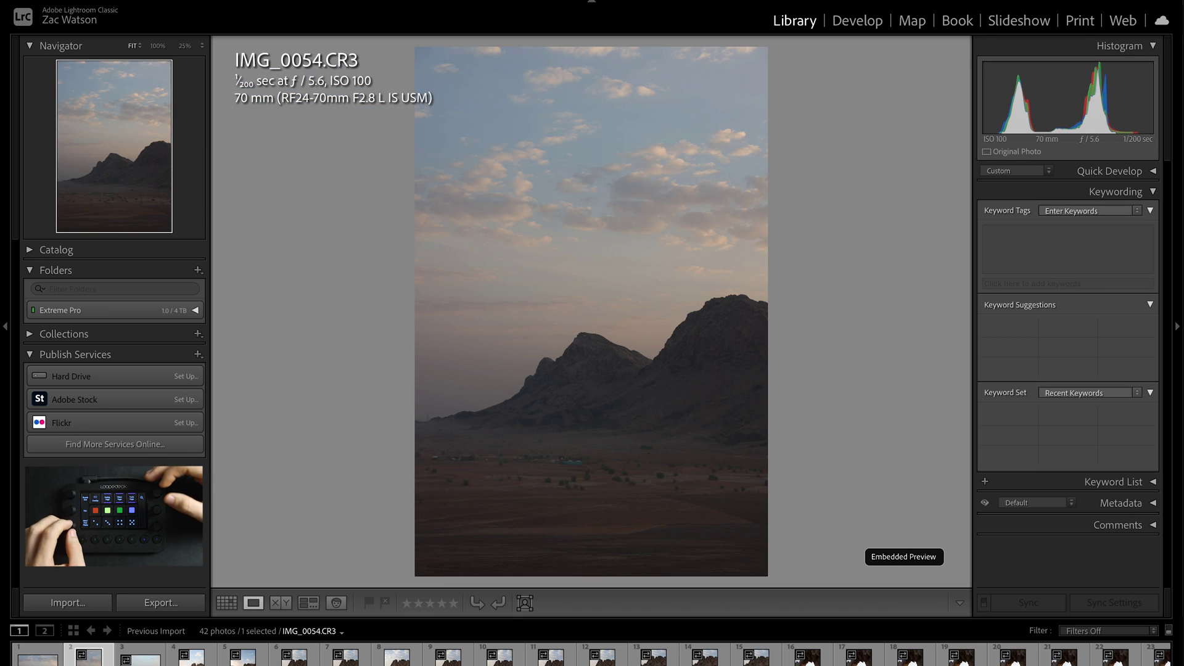
key(Left)
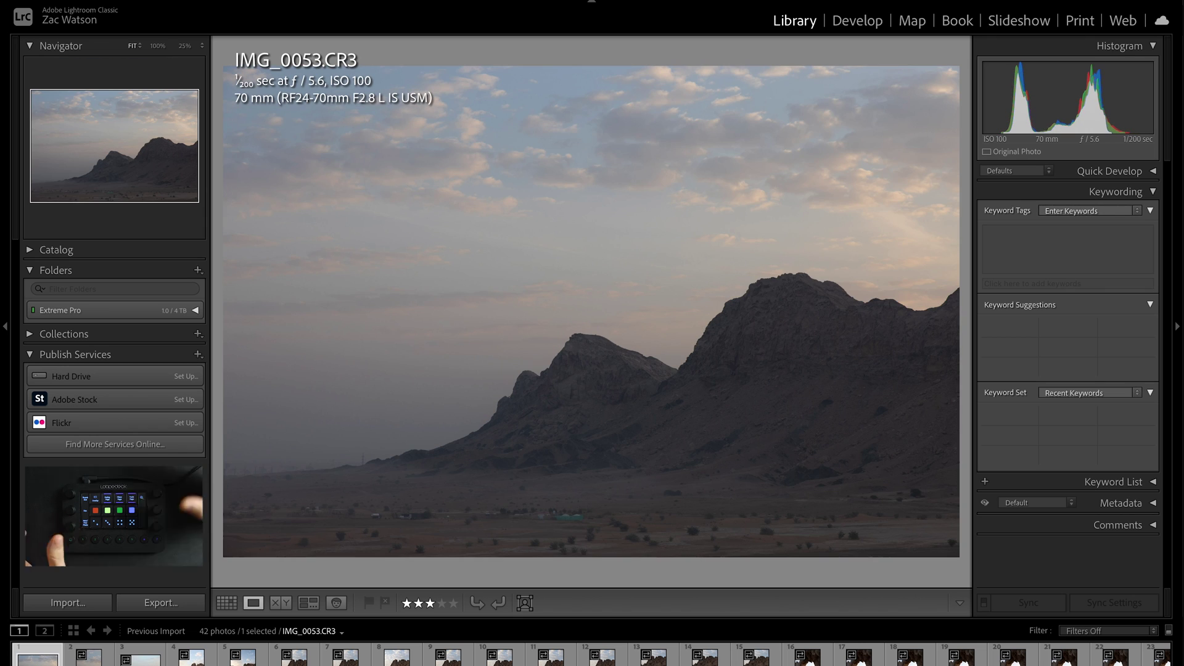
key(Right)
key(Right)
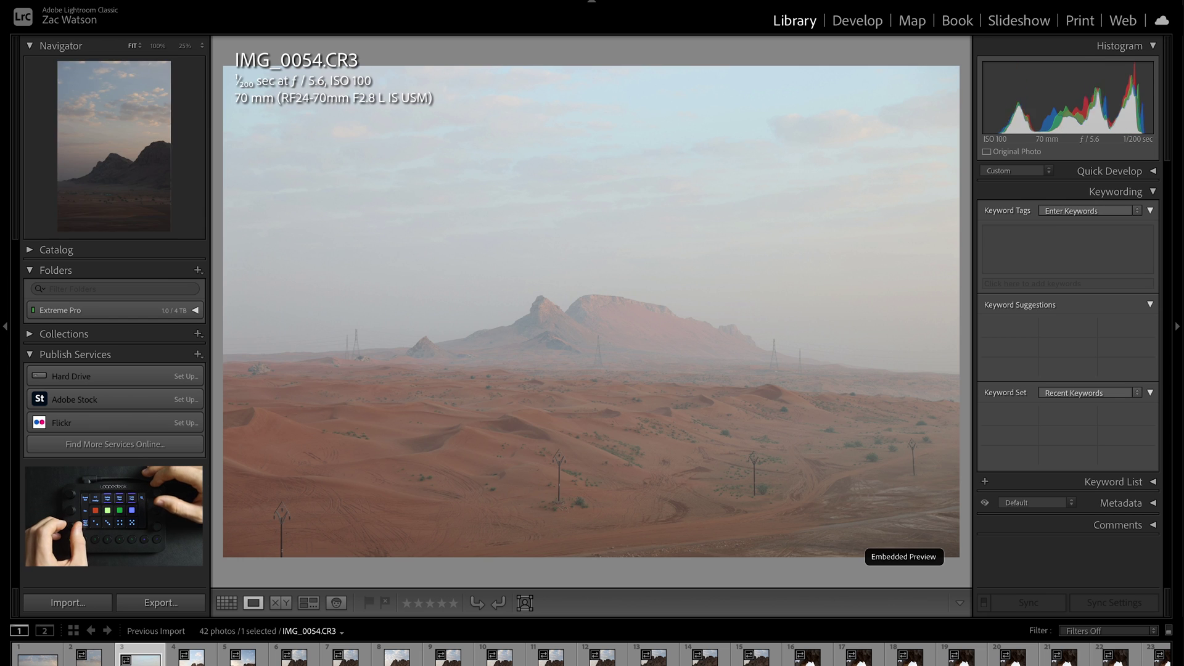
key(Right)
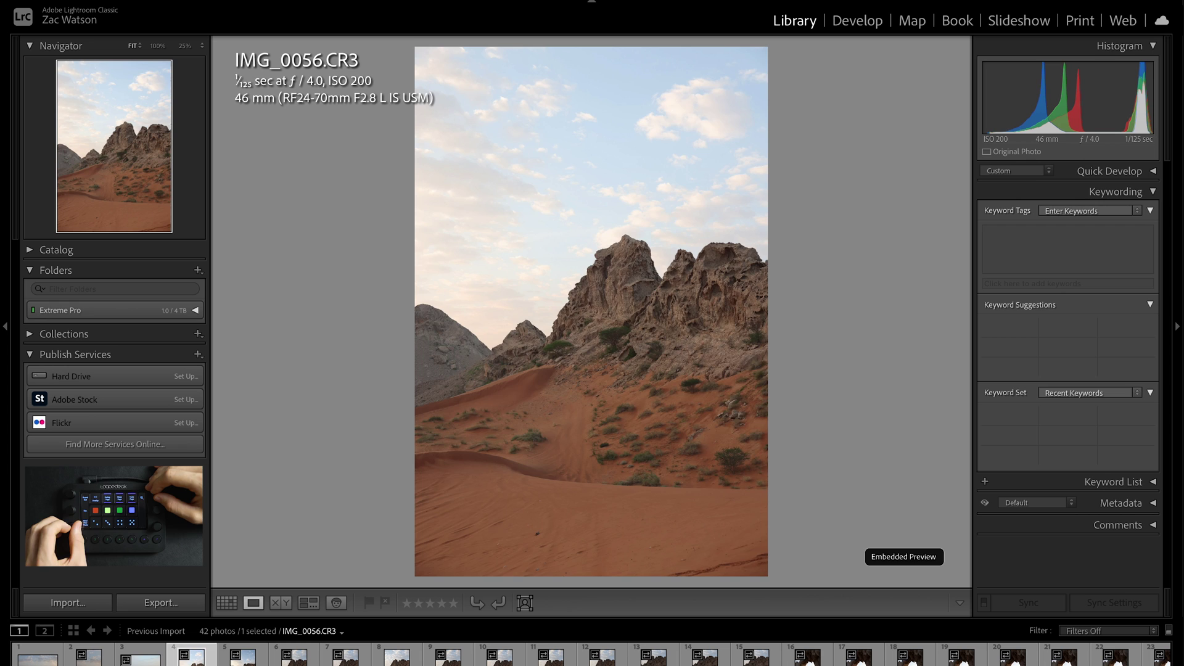
key(Right)
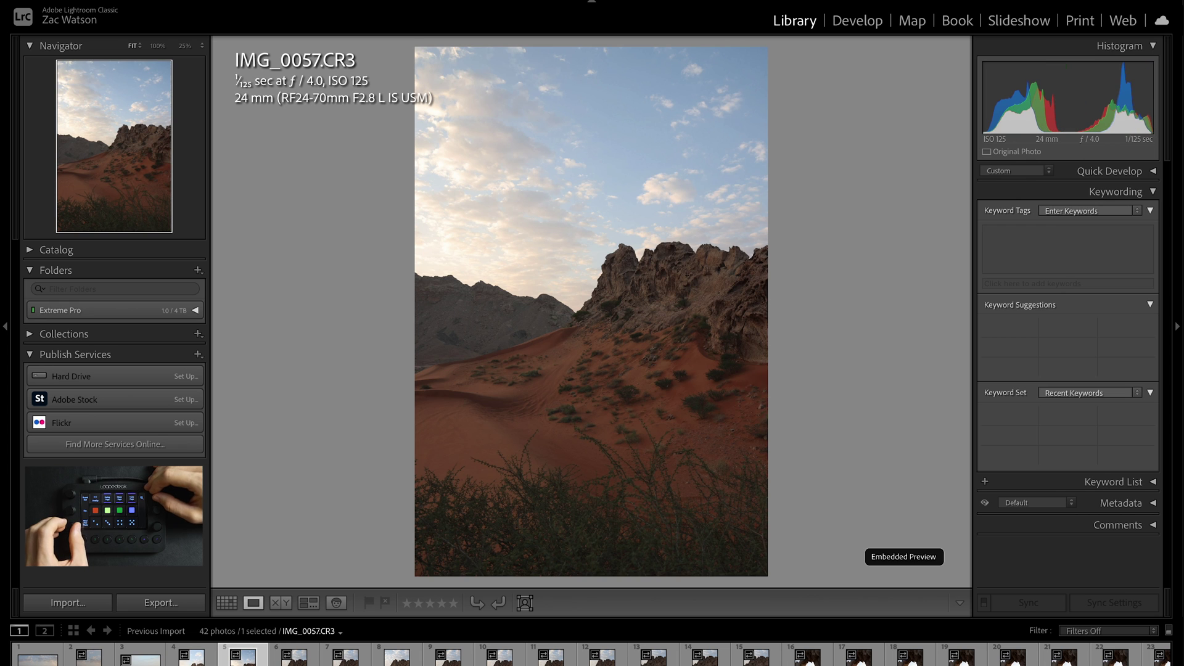
key(Right)
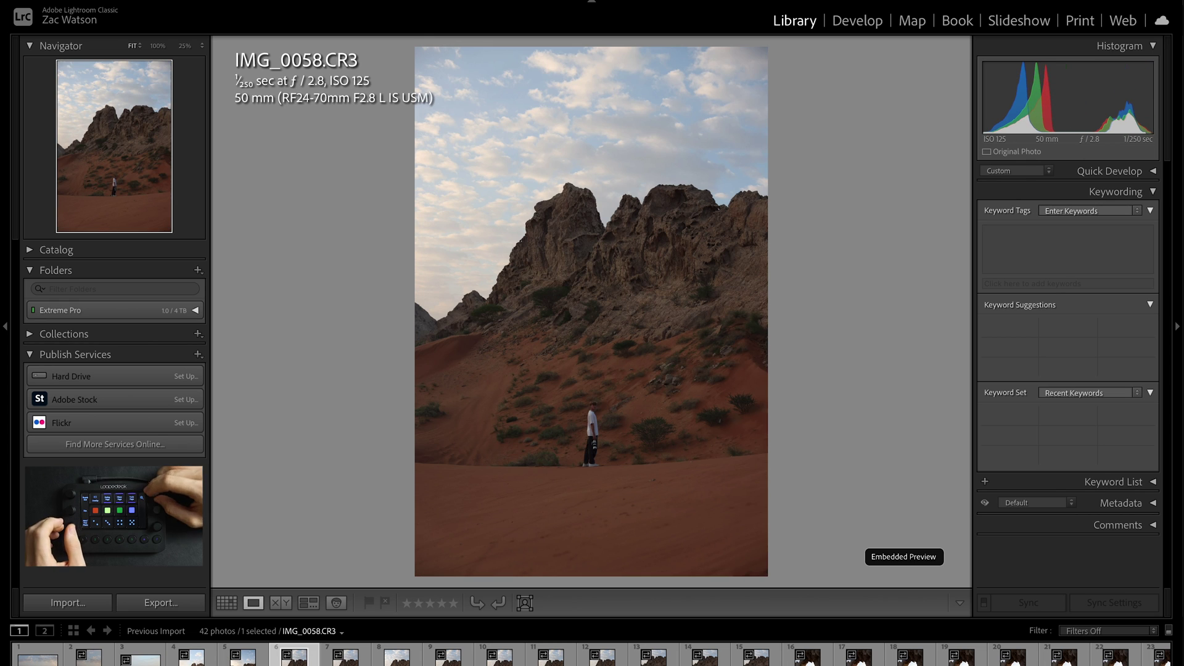
Step: Compare the neighbouring shots of the man standing on the dune and rate IMG_0060.CR3 3 stars
key(Right)
key(Right)
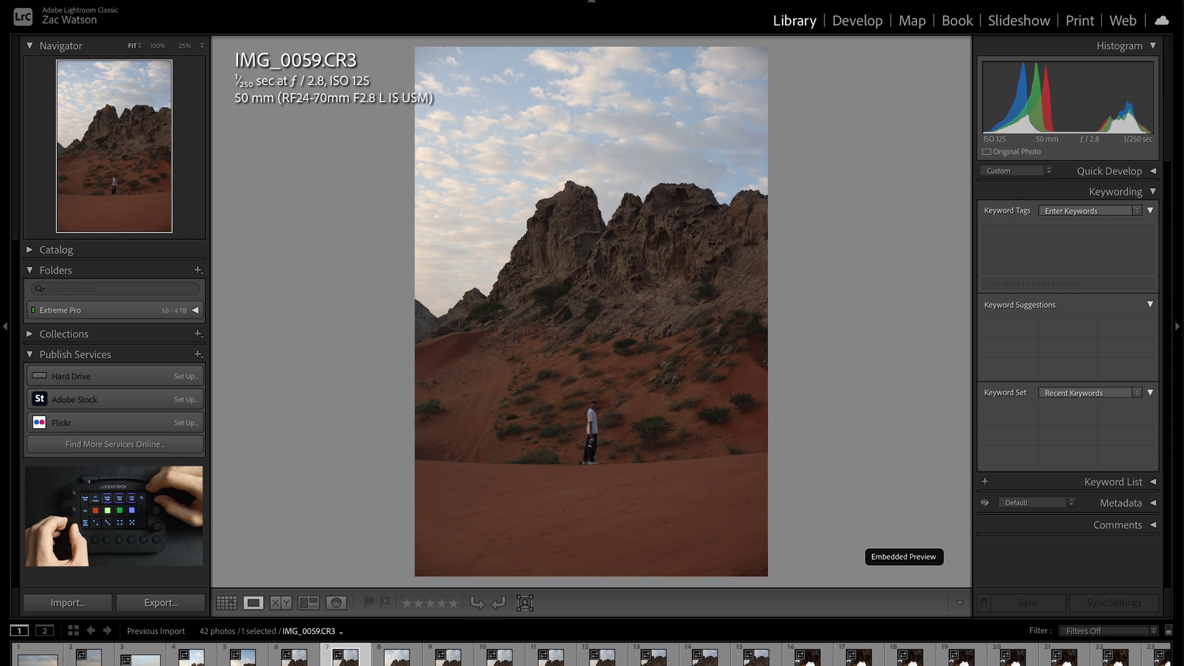
key(Left)
key(Right)
key(Left)
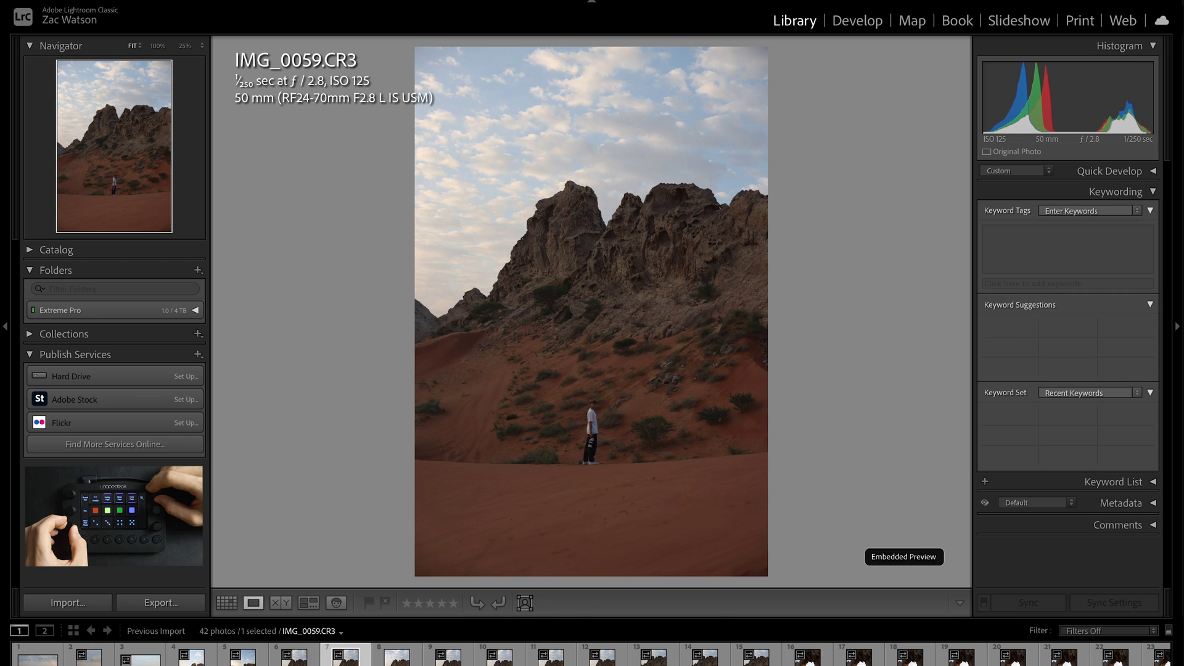
key(Right)
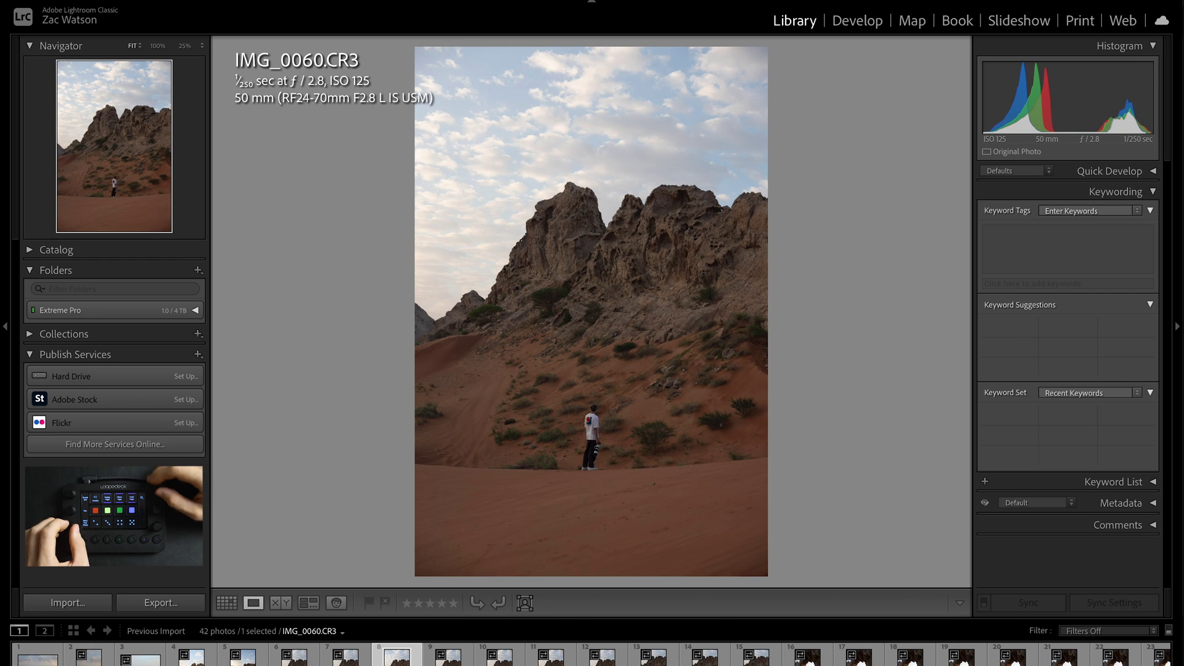
key(Right)
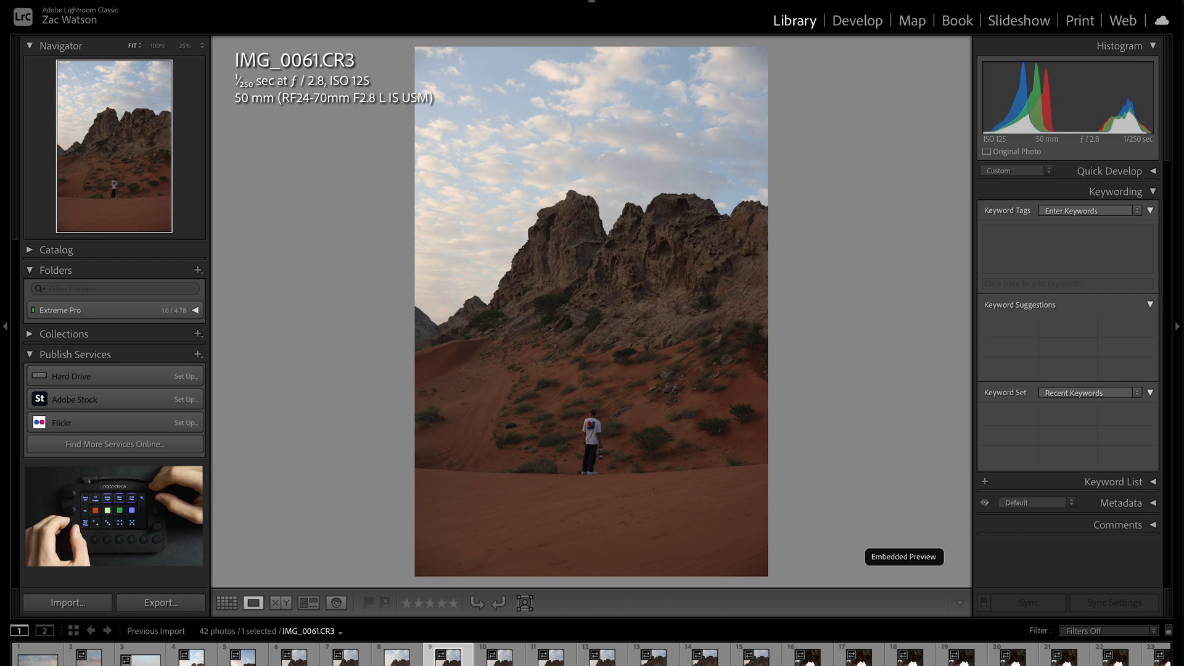
key(Right)
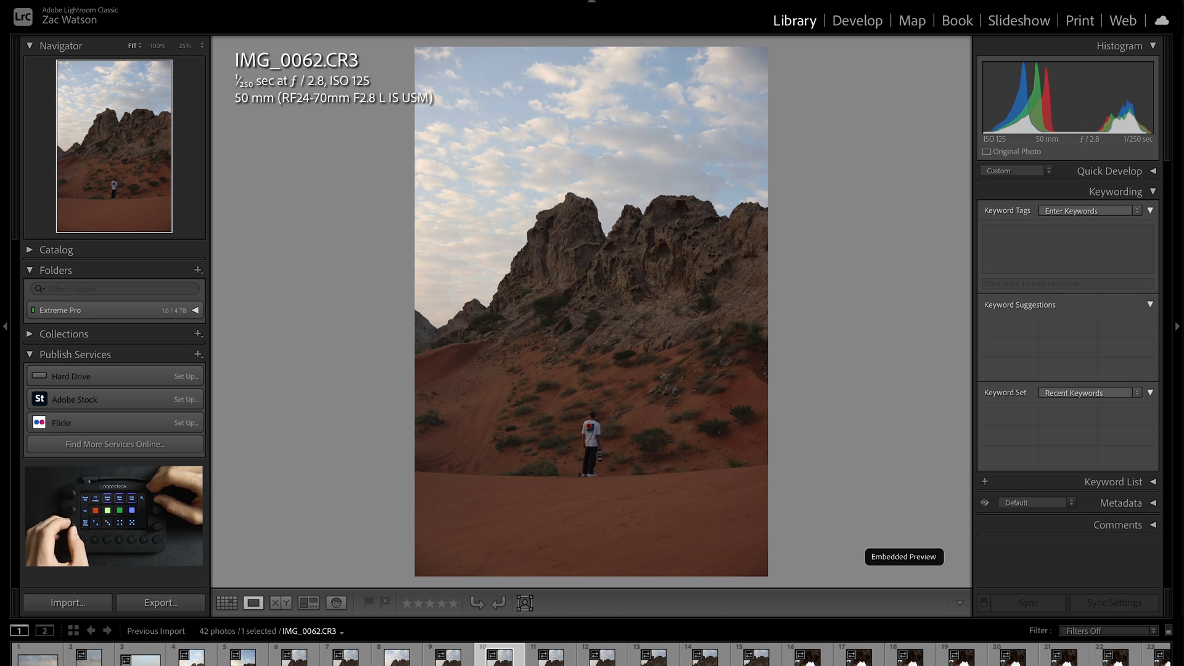
key(Left)
key(Left)
key(3)
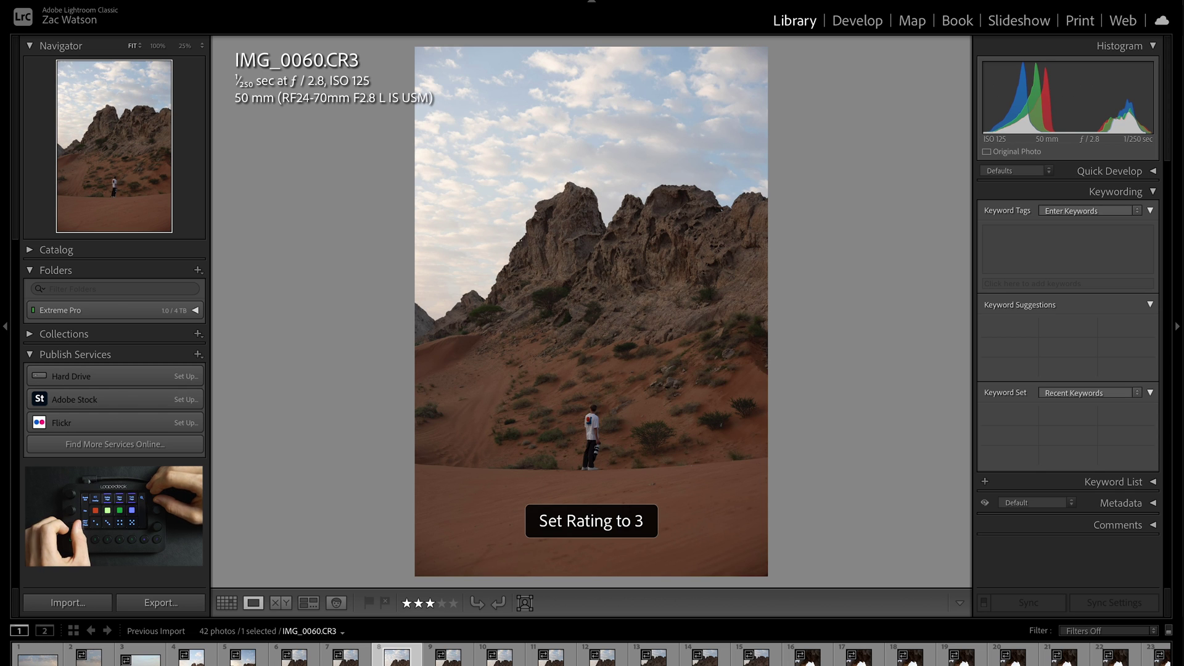
Step: Look through the remaining dune shots of the man up to the first rock arch photo, IMG_0068.CR3
key(Right)
key(Right)
key(Right)
key(Right)
key(Right)
key(Right)
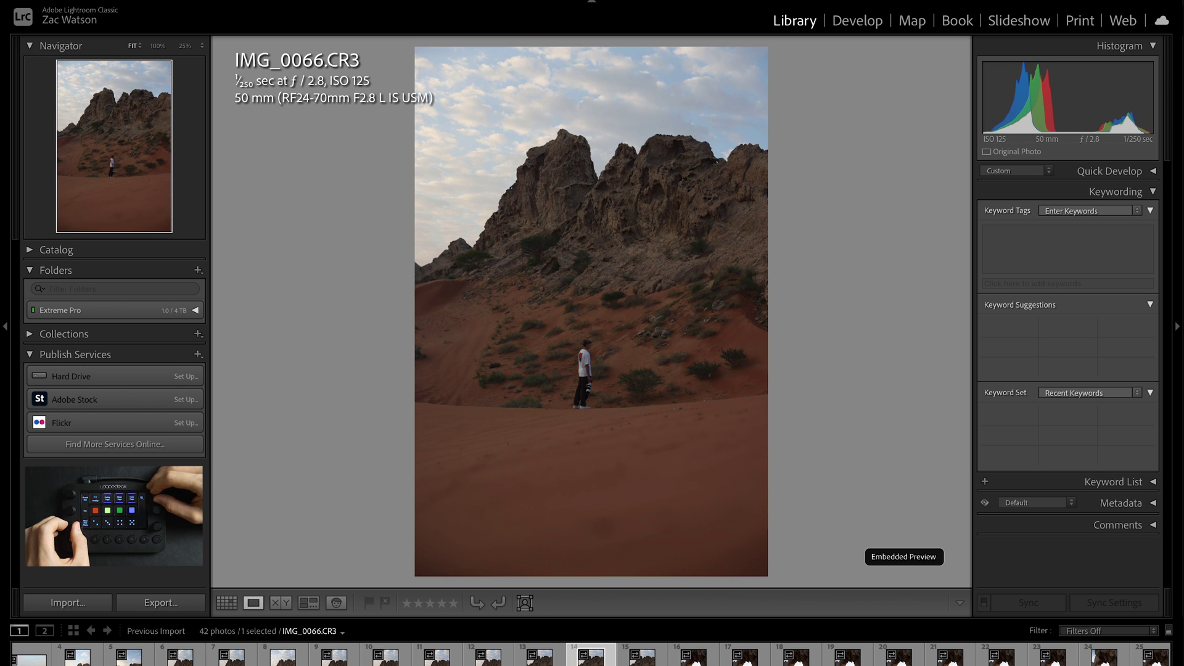
key(Right)
key(Right)
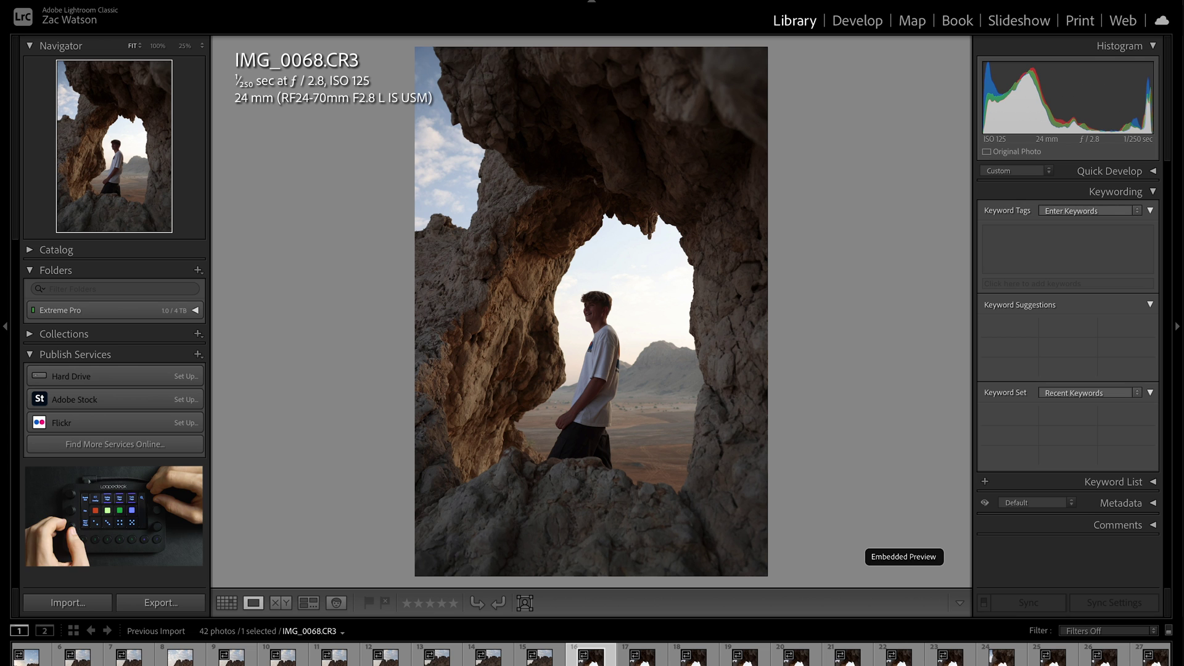
Step: Examine the rock arch series, from the standing poses through to the shots of the man holding a camera
key(Right)
key(Right)
key(Right)
key(Right)
key(Right)
key(Right)
key(Right)
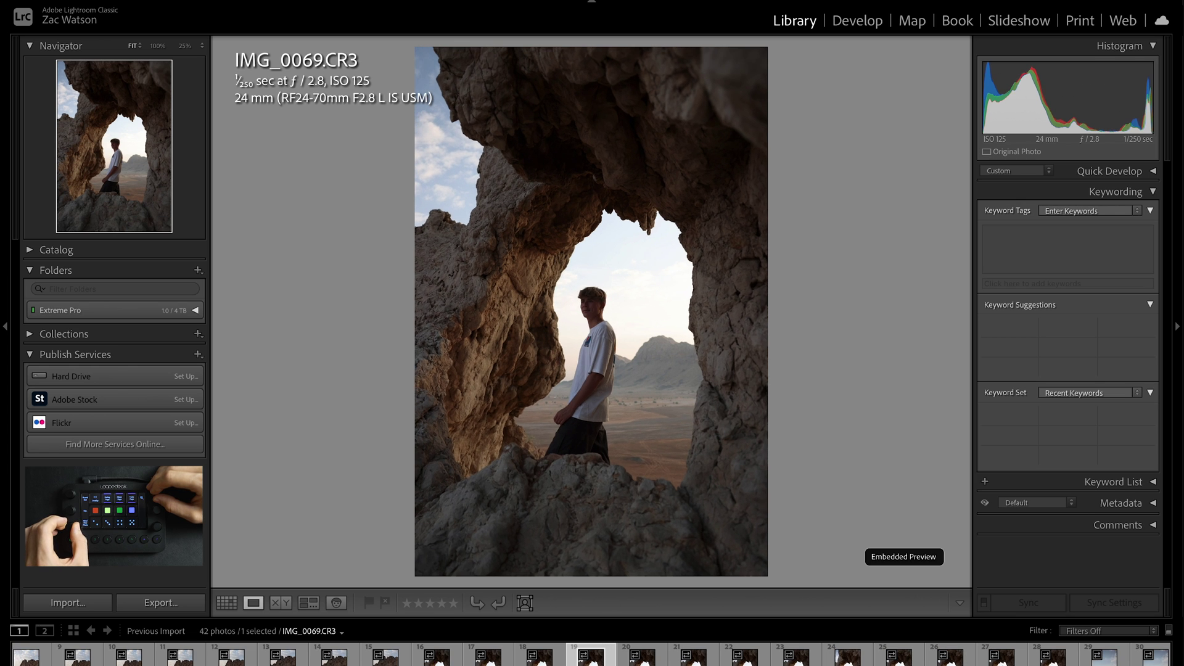
key(Right)
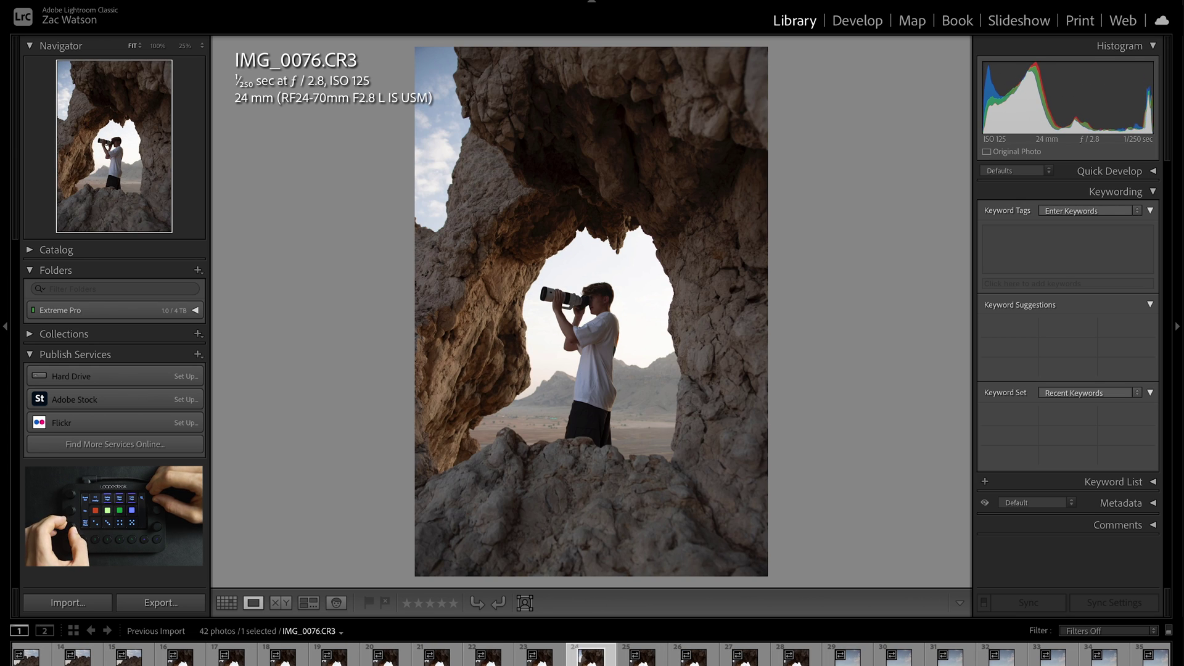
key(Right)
key(Right)
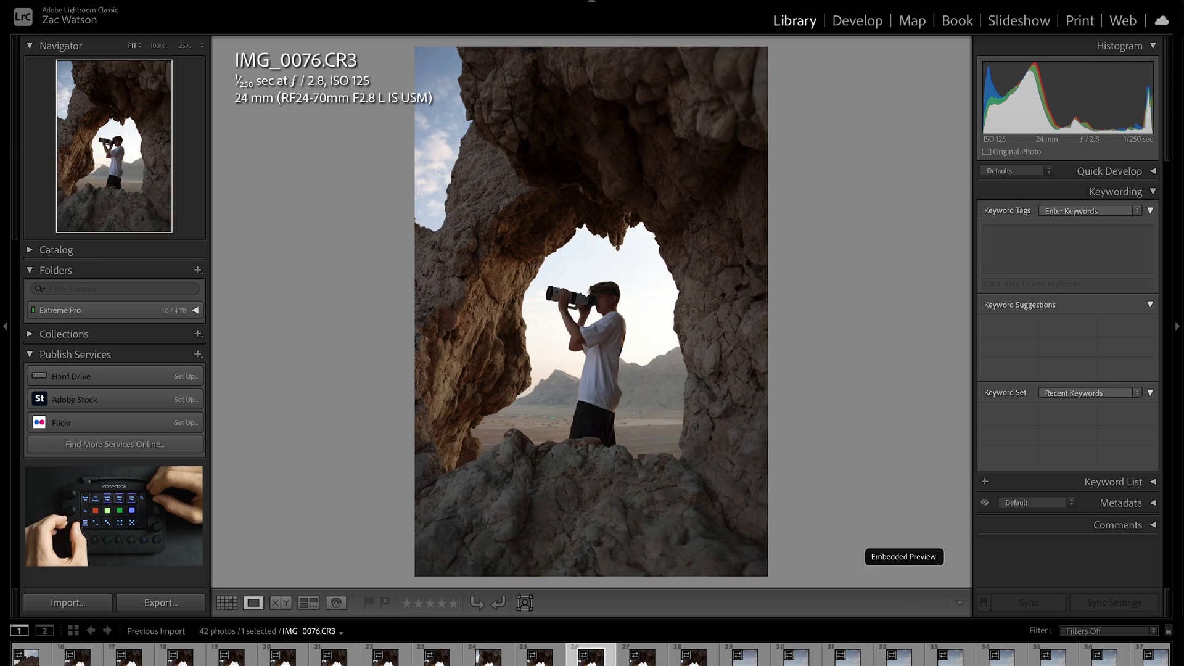
key(Right)
key(Right)
key(Right)
key(Right)
Step: Review the rock arch series in reverse order, back to its first photo, IMG_0068.CR3
key(Left)
key(Left)
key(Left)
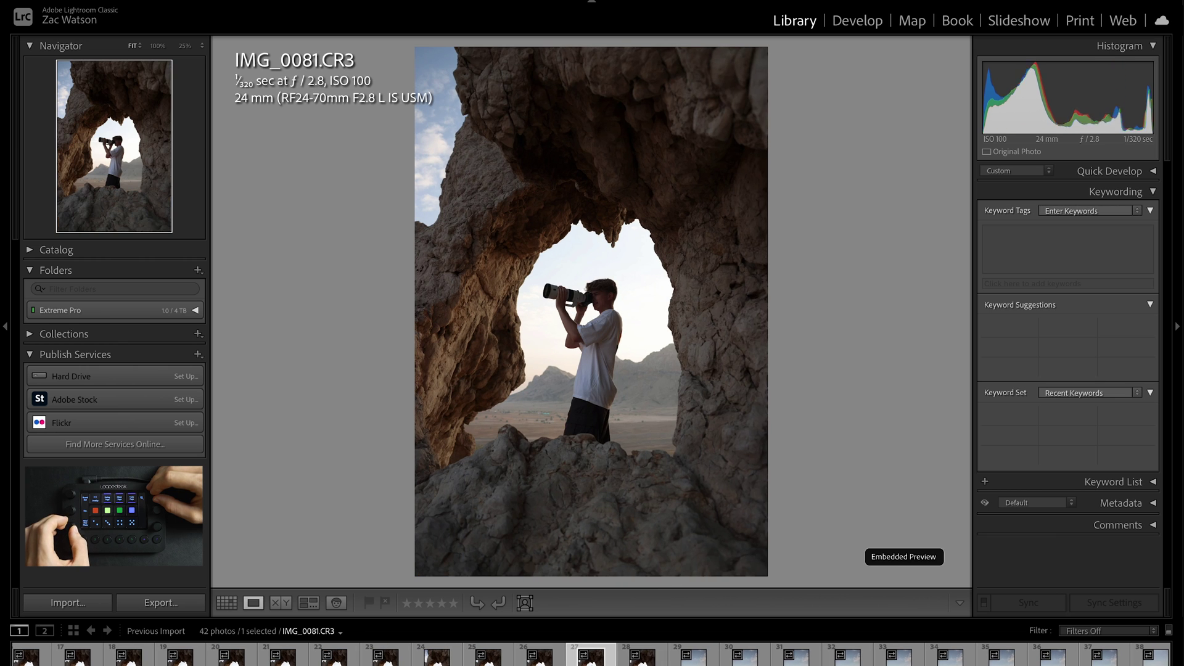
key(Left)
key(Left)
key(Left)
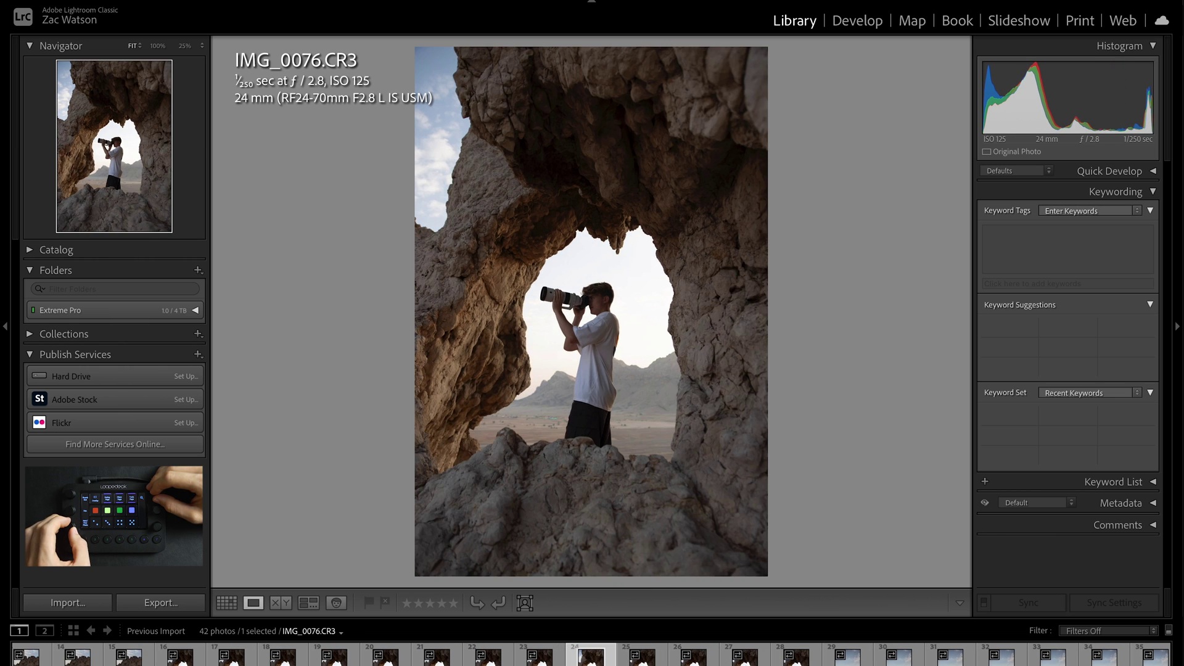
key(Left)
key(Left)
key(Left)
key(Left)
key(Left)
key(Left)
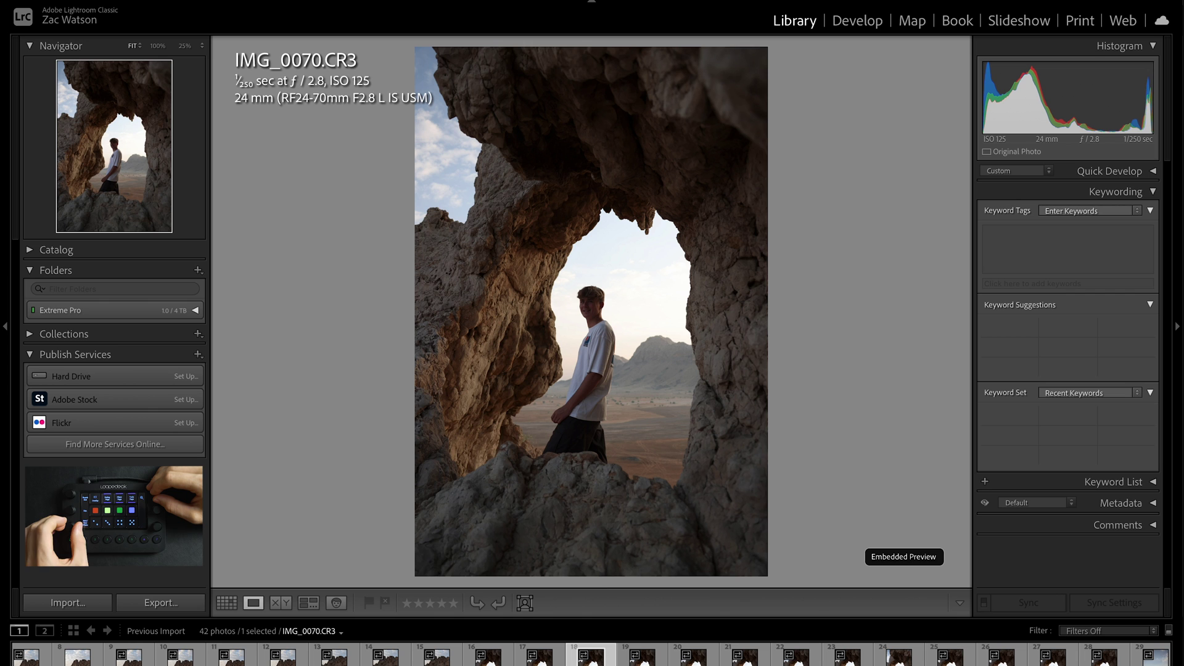
key(Left)
key(Left)
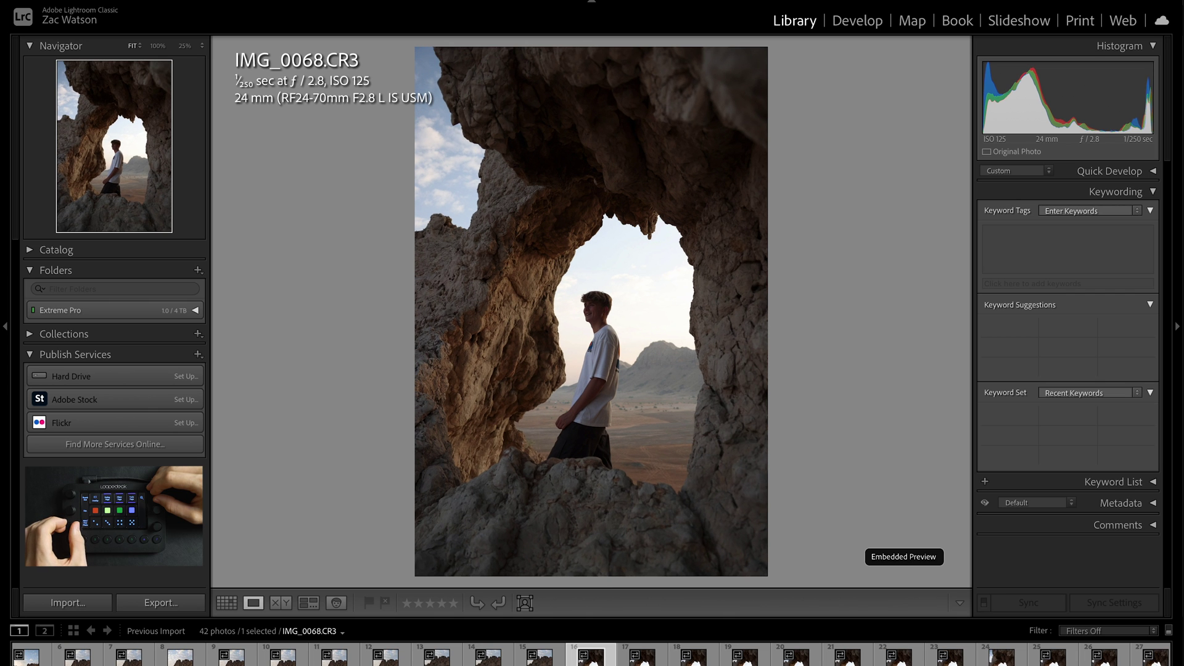
Step: Compare the rock arch shots once more and rate IMG_0077.CR3, with the man aiming his camera, 3 stars
key(Right)
key(Right)
key(Right)
key(Right)
key(Right)
key(Right)
key(Right)
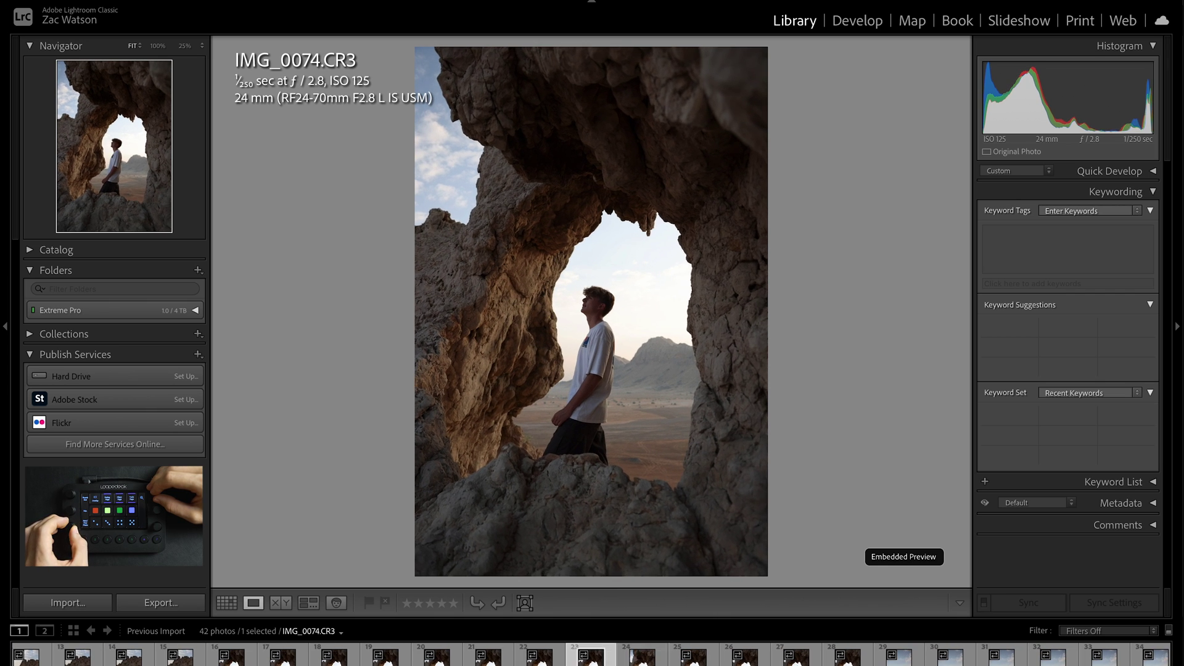
key(Right)
key(Right)
key(Right)
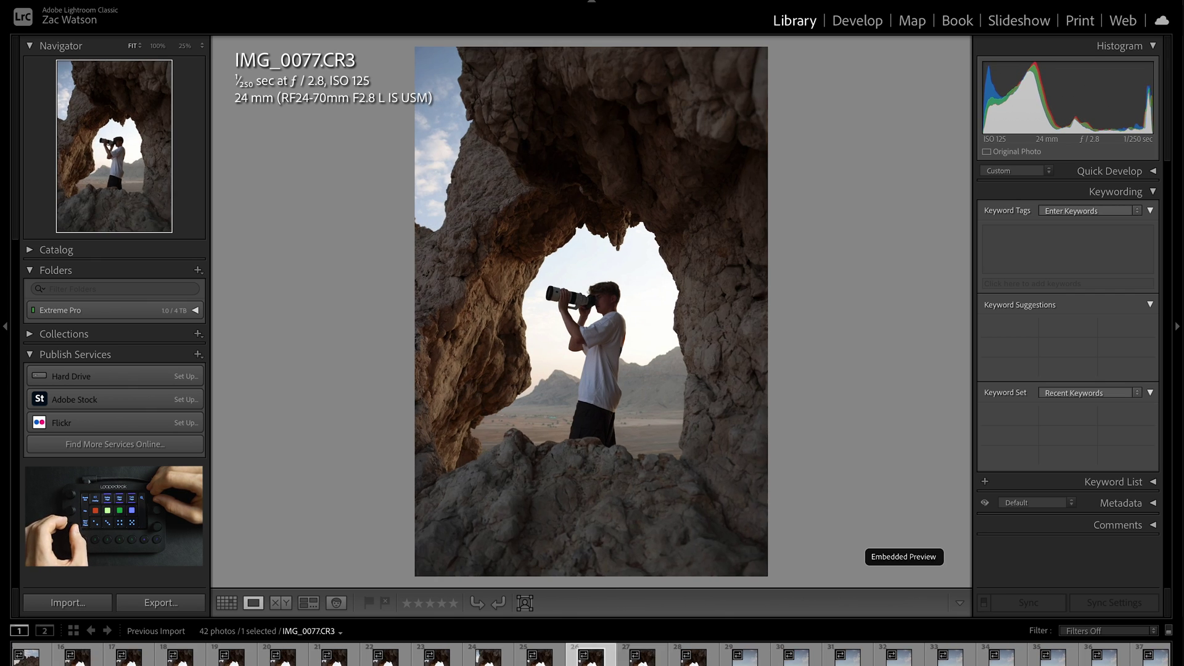
key(Right)
key(Left)
key(3)
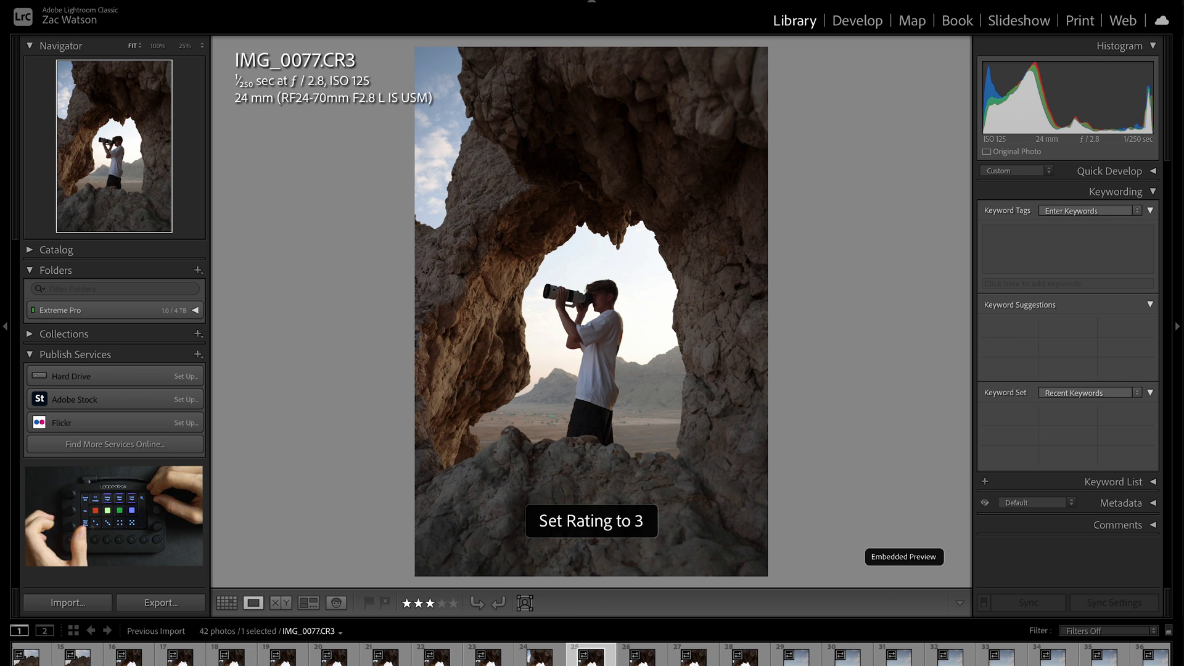
Step: Examine the wide 24 mm shots of the man sitting on the rock peak, up to IMG_0085.CR3
key(Right)
key(Right)
key(Right)
key(Right)
key(Right)
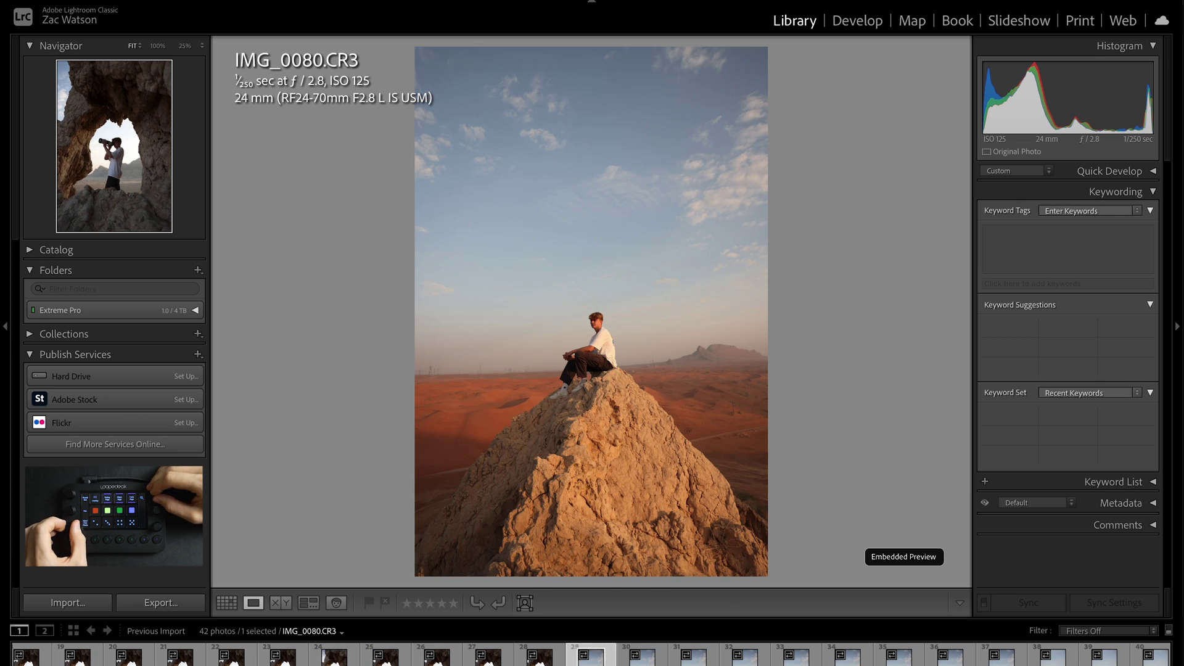
key(Right)
key(Right)
key(Right)
key(Right)
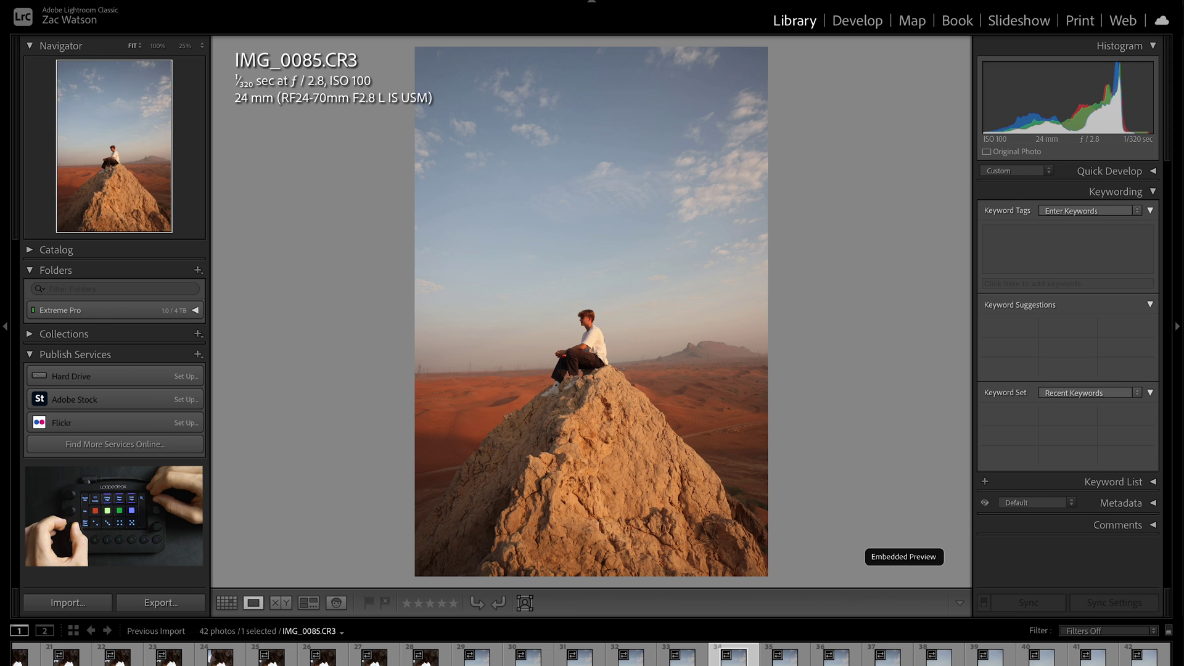
key(Left)
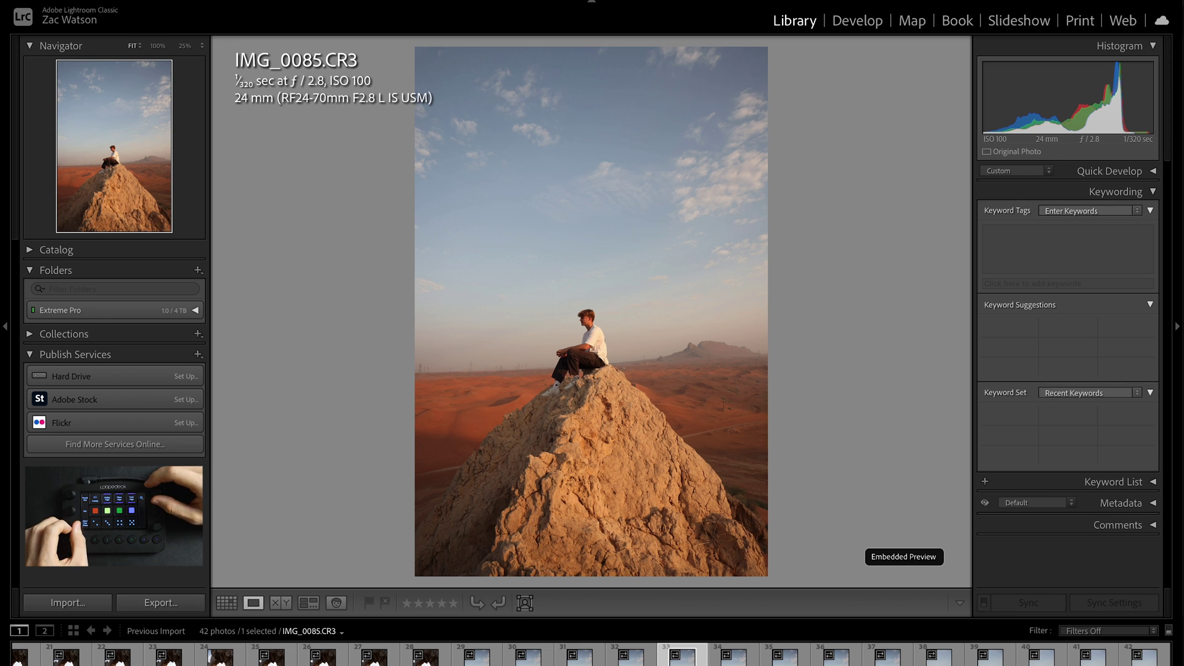
Step: Look through the rest of the rock peak photos, including the closer 60 mm portraits, up to the last one, IMG_0094.CR3
key(Right)
key(Right)
key(Right)
key(Right)
key(Right)
key(Right)
key(Right)
key(Right)
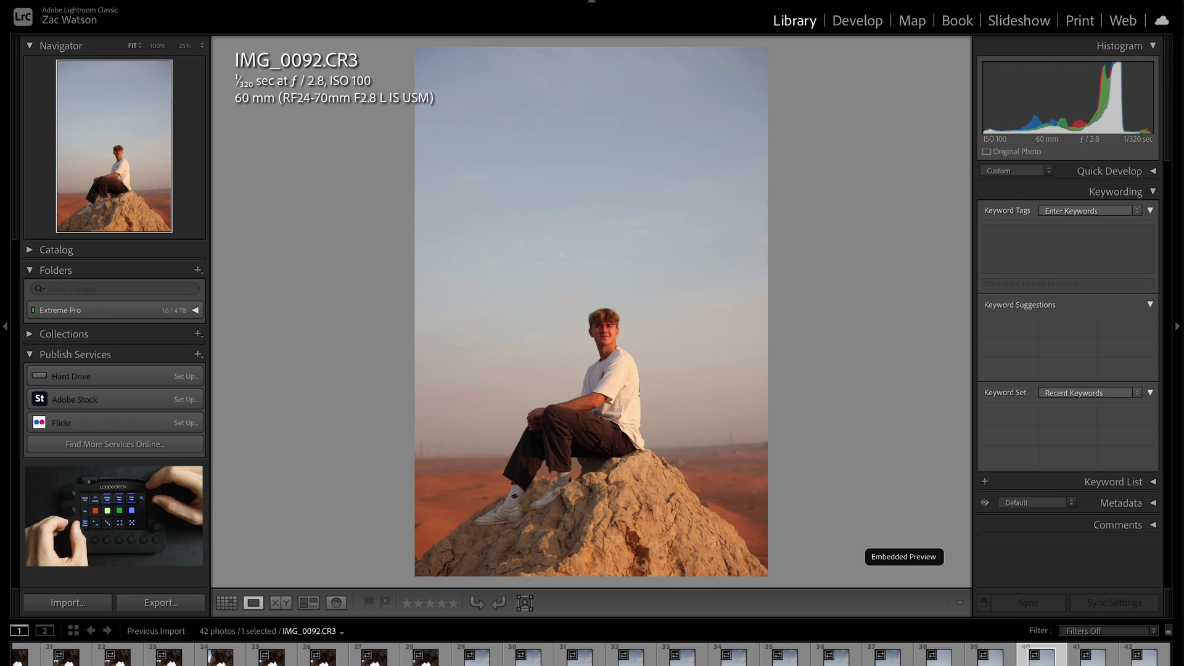
key(Right)
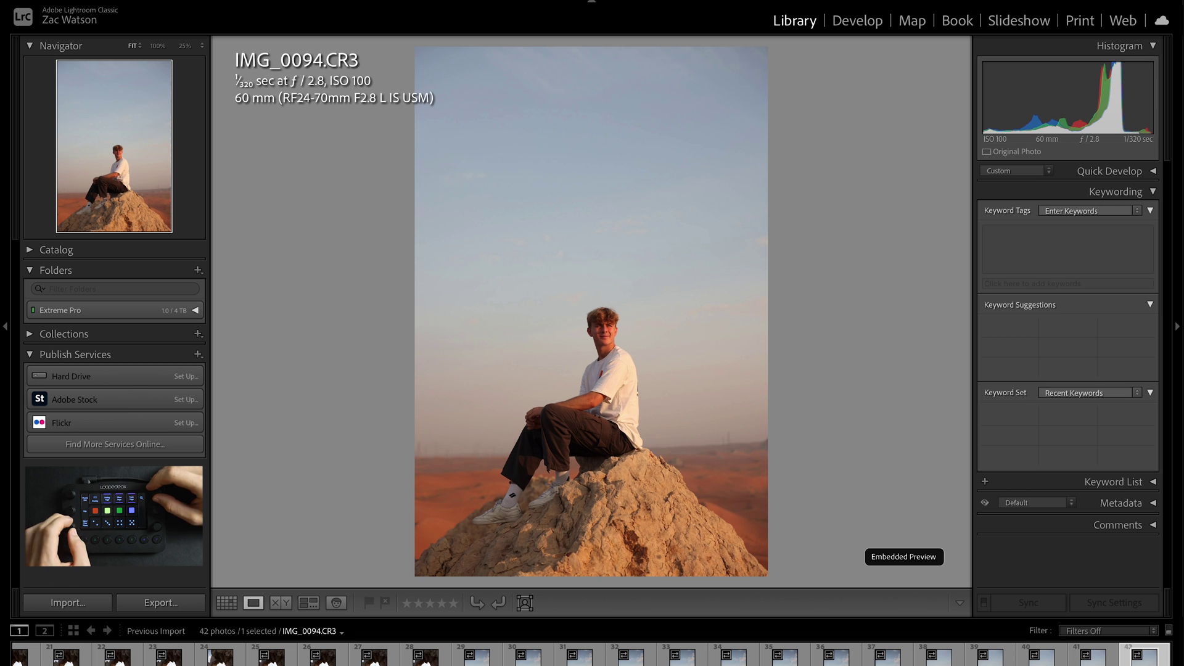
Step: Go back through the series to the rock arch photo IMG_0077.CR3 and check its 3-star rating
key(Left)
key(Left)
key(Left)
key(Left)
key(Left)
key(Left)
key(Left)
key(Left)
key(Left)
key(Left)
key(Left)
key(Left)
key(Left)
key(Left)
key(Left)
key(Left)
key(Left)
key(Left)
key(Left)
key(Left)
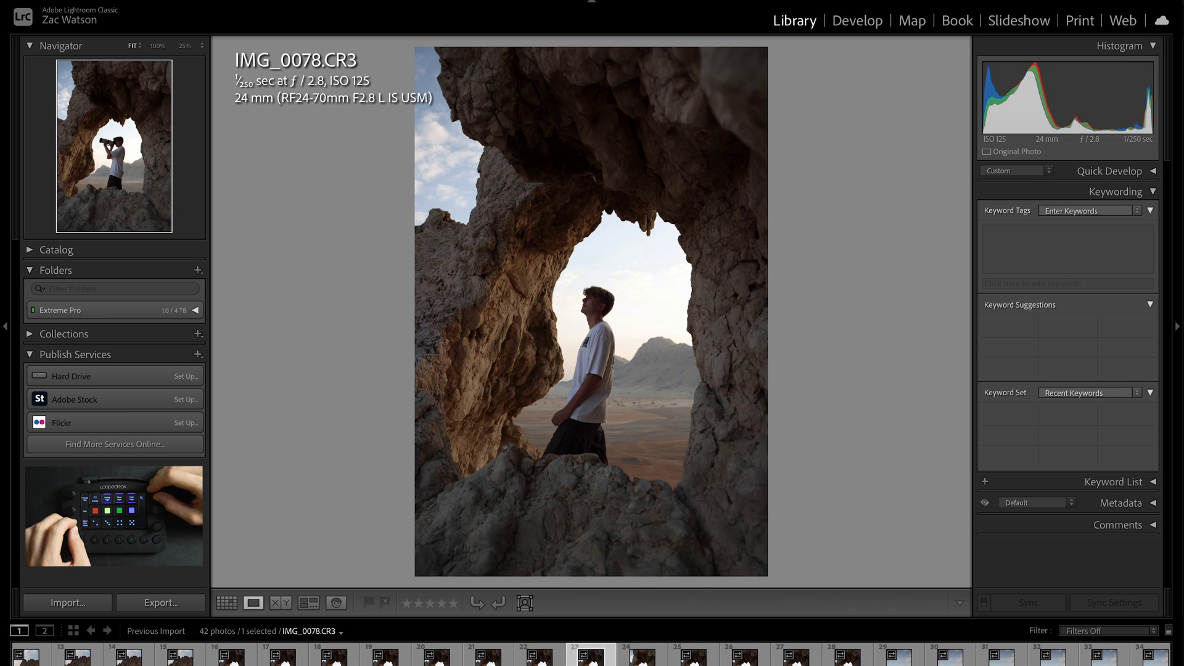
key(Right)
key(Right)
key(Right)
key(Right)
key(3)
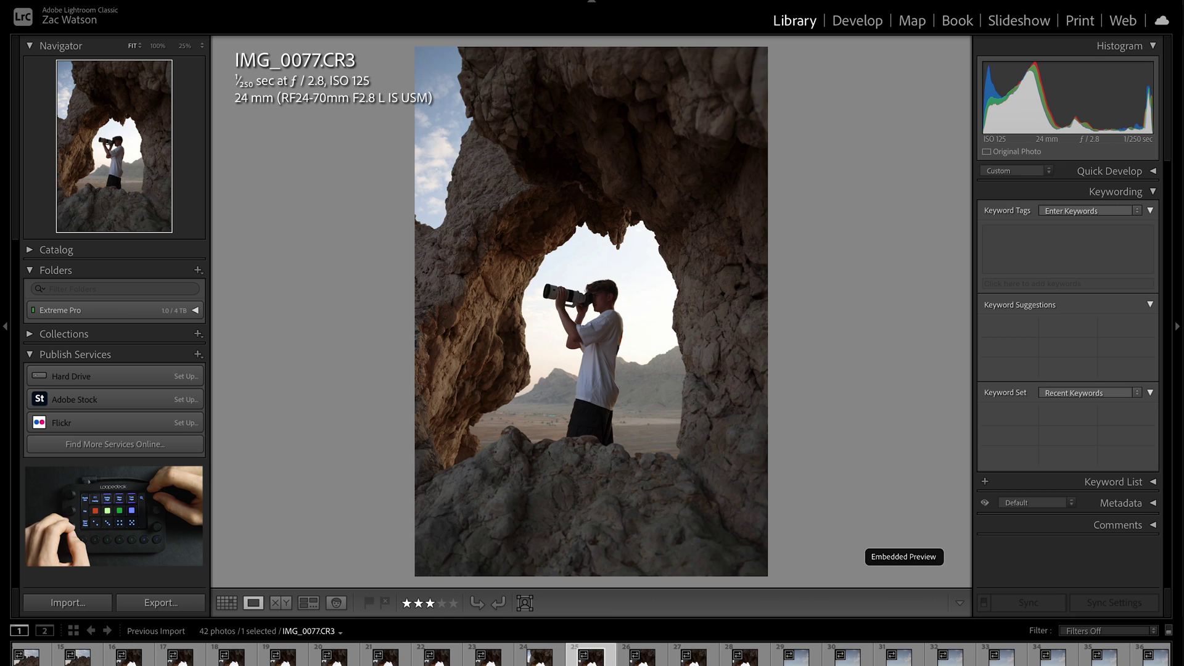
Step: Go back through the whole series to the first photo, the mountain landscape IMG_0053.CR3, and check its 3-star rating
key(Left)
key(Left)
key(Left)
key(Left)
key(Left)
key(Left)
key(Left)
key(Left)
key(Left)
key(Left)
key(Left)
key(Left)
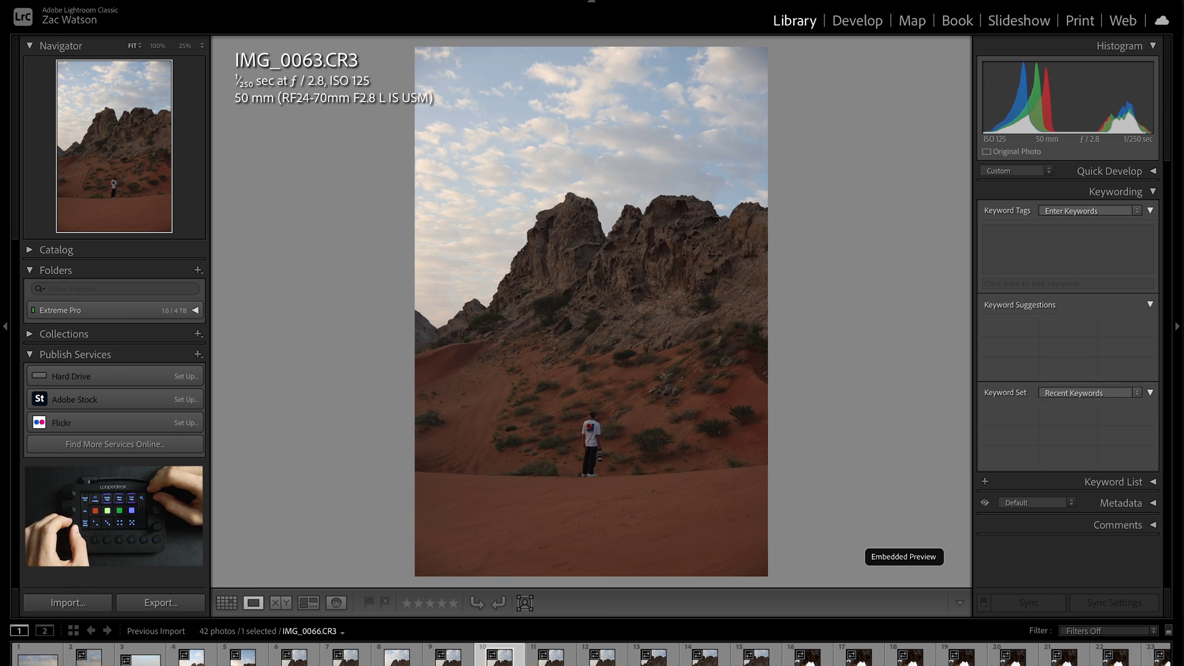
key(Left)
key(Left)
key(Left)
key(Left)
key(Left)
key(Left)
key(Left)
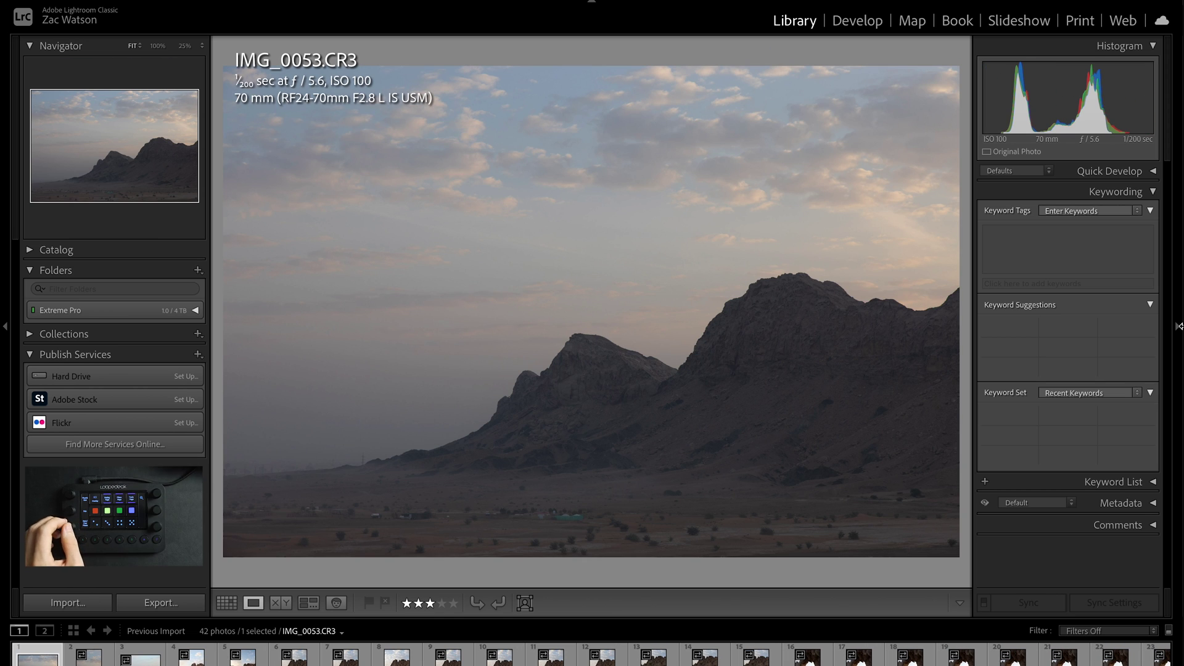
Step: Filter the filmstrip to show only rated photos and open the mountain landscape IMG_0053.CR3 for developing
click(1152, 630)
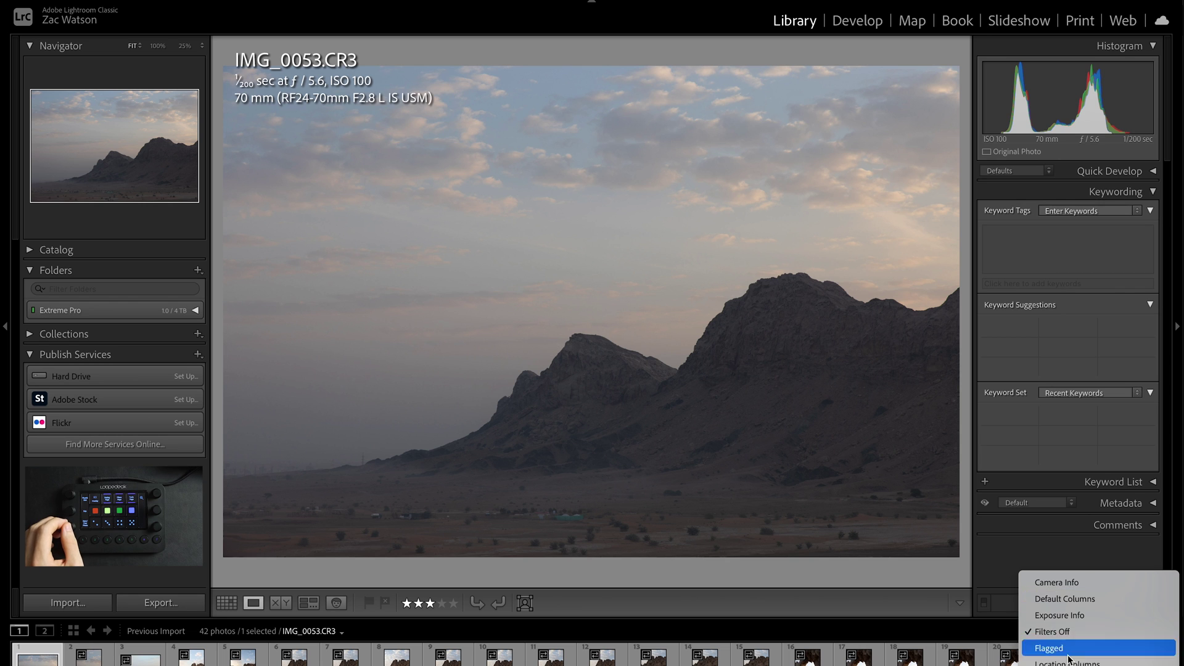
click(1110, 665)
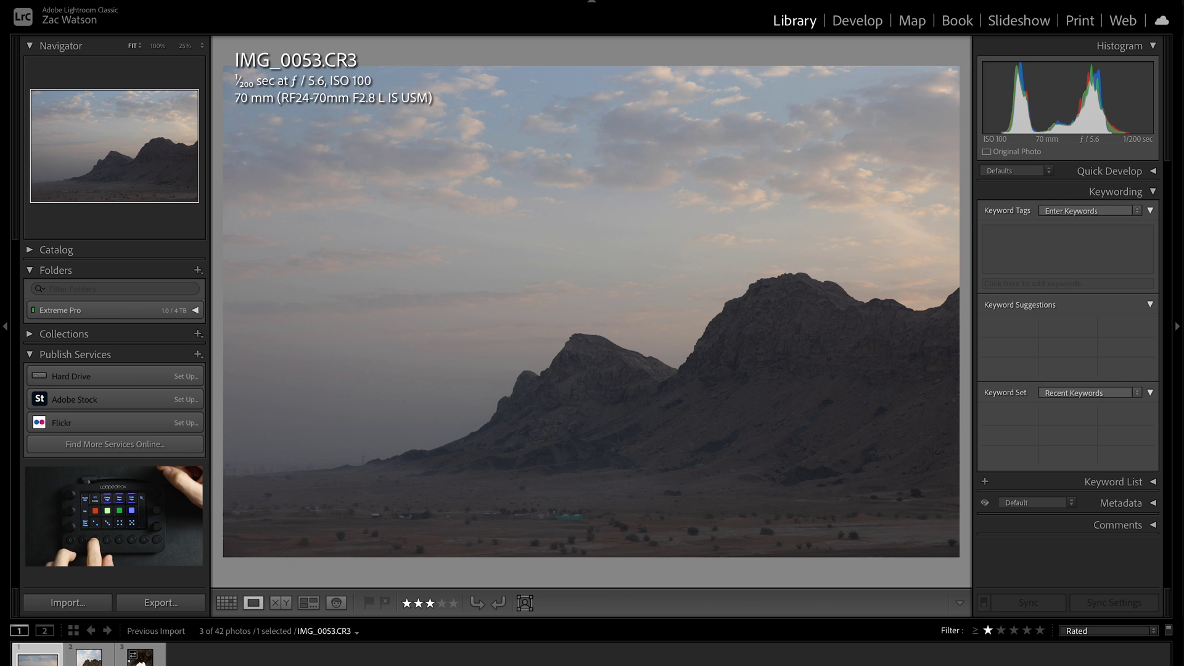
key(d)
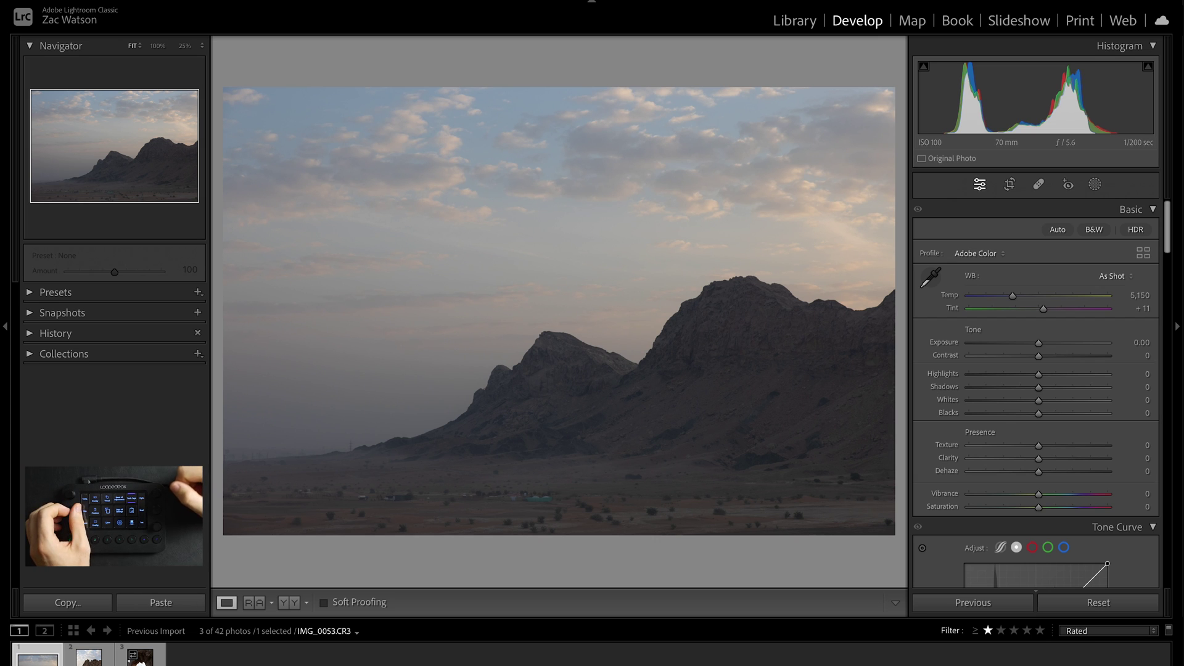
Step: Brighten the mountain landscape by setting Exposure to +0.55 and Shadows to +14
key(equal)
key(equal)
key(equal)
key(equal)
key(equal)
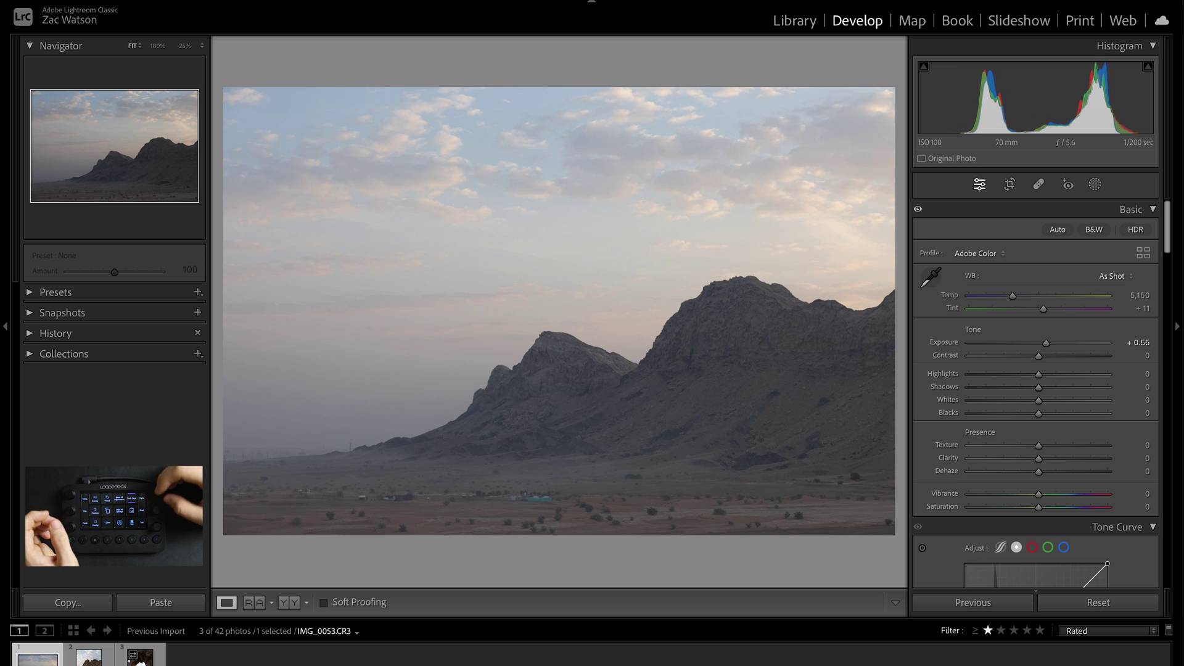
key(equal)
key(equal)
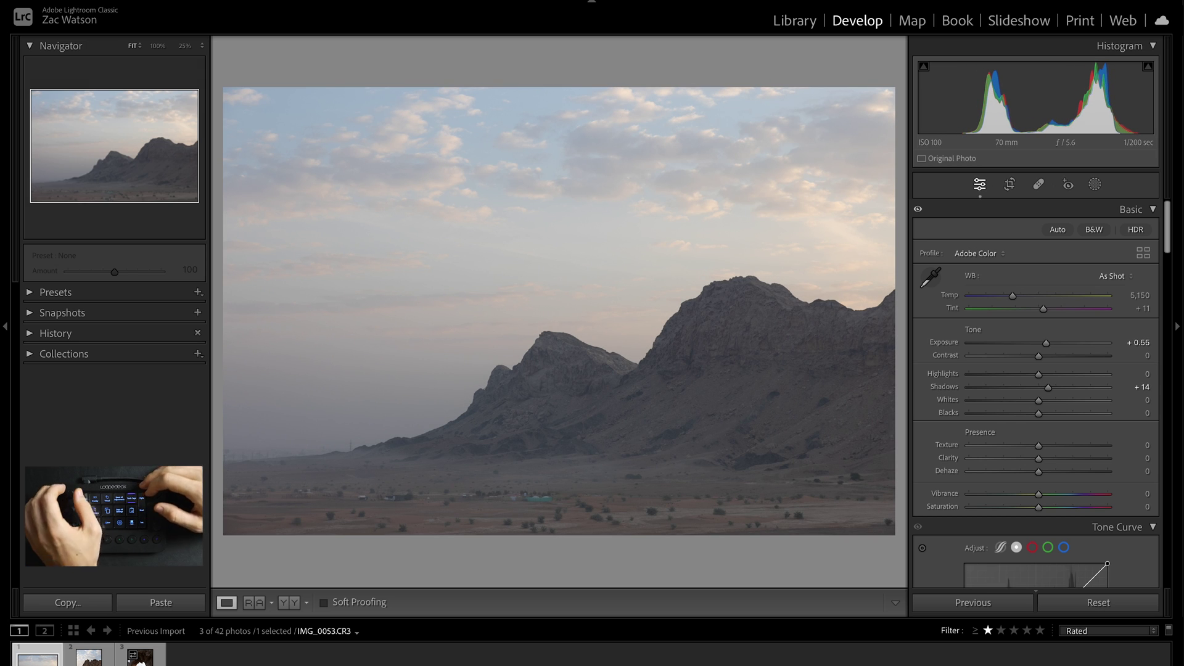
Step: Warm the mountain landscape slightly by setting the white balance temperature to 5,361
key(equal)
key(equal)
key(equal)
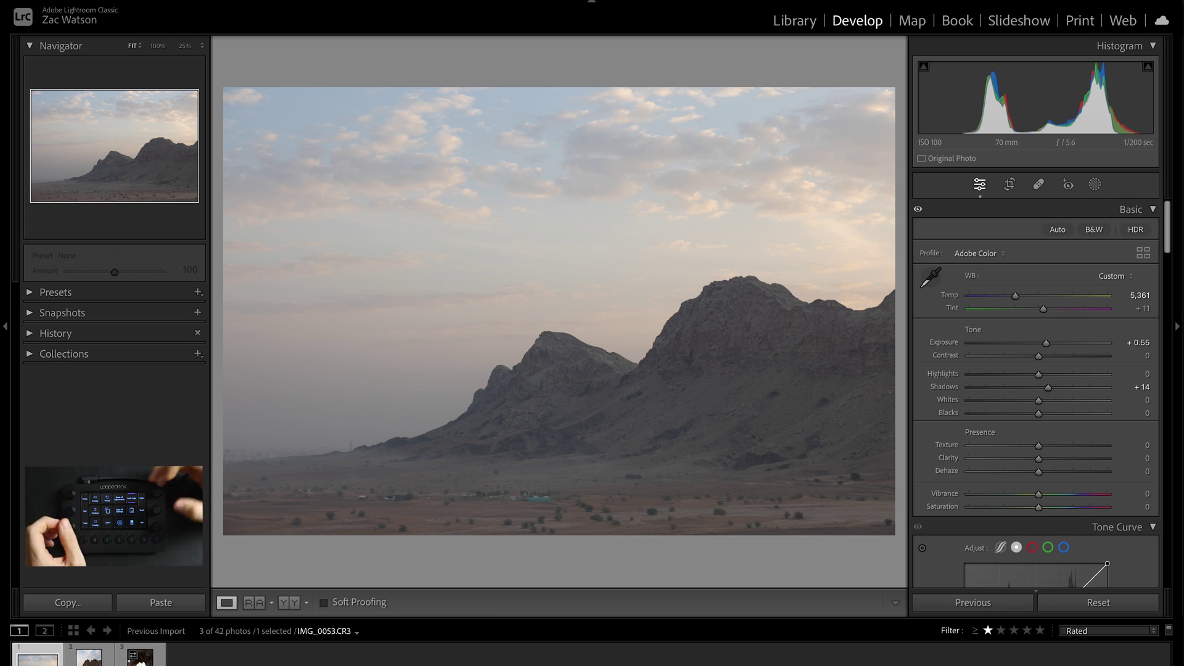
Step: Increase the mountain landscape's Contrast strongly and fine-tune it to +85
key(equal)
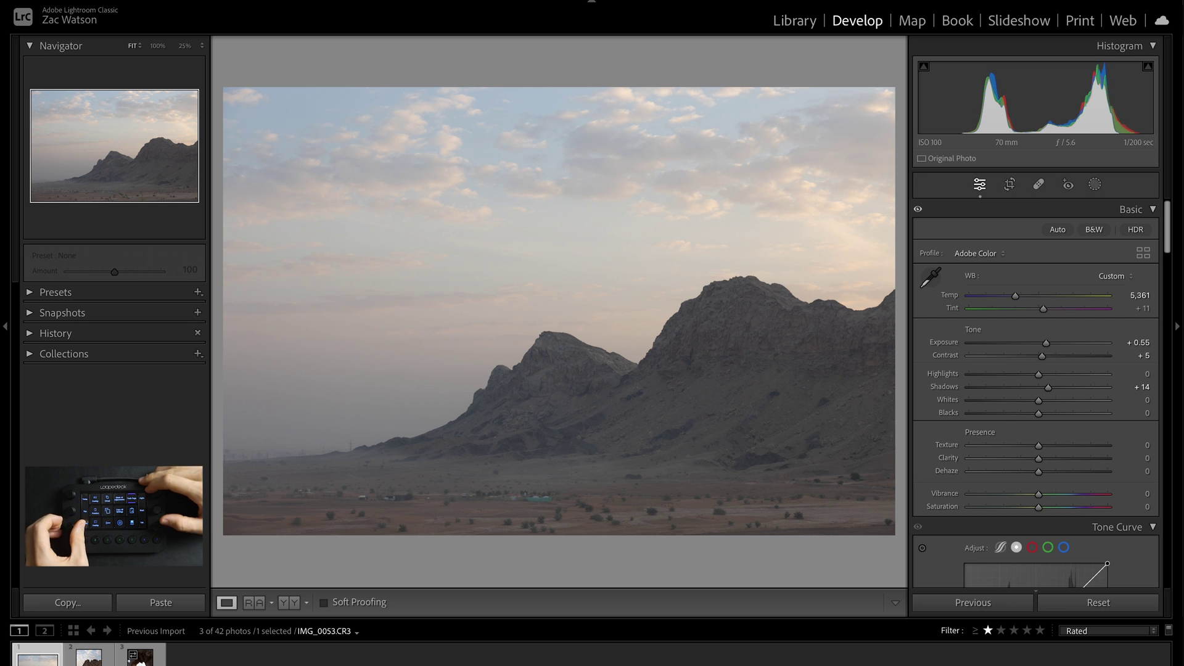
key(equal)
key(equal)
key(equal)
key(equal)
key(equal)
key(equal)
key(equal)
key(equal)
key(equal)
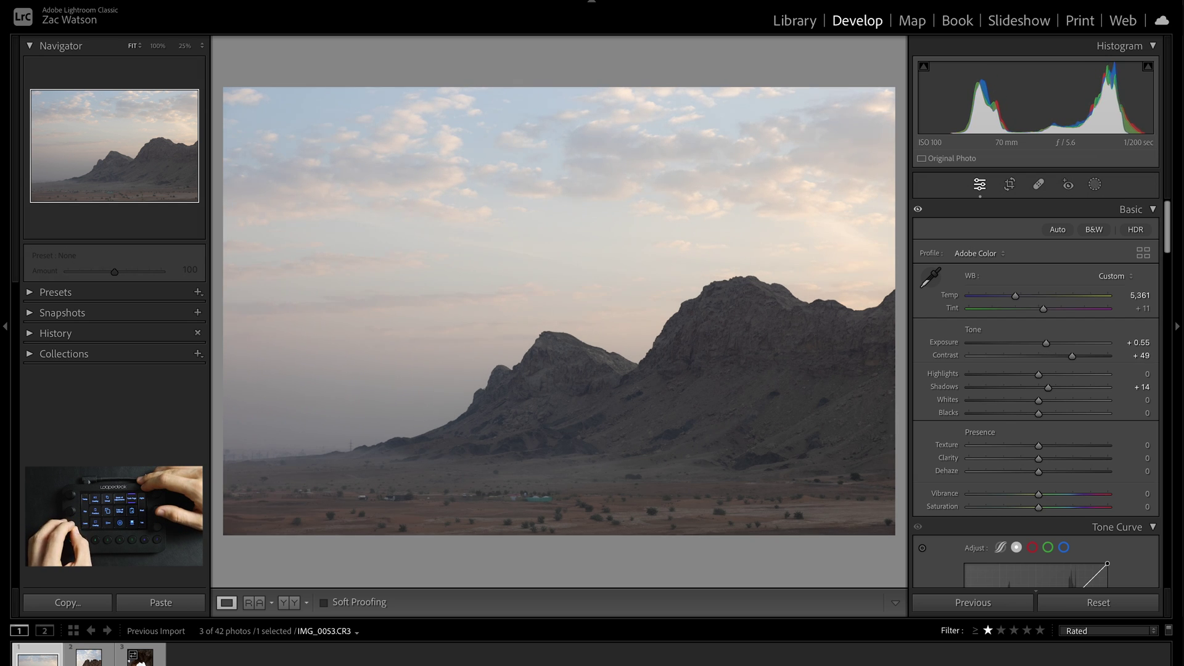
key(equal)
key(equal)
key(equal)
key(equal)
key(equal)
key(equal)
key(equal)
key(equal)
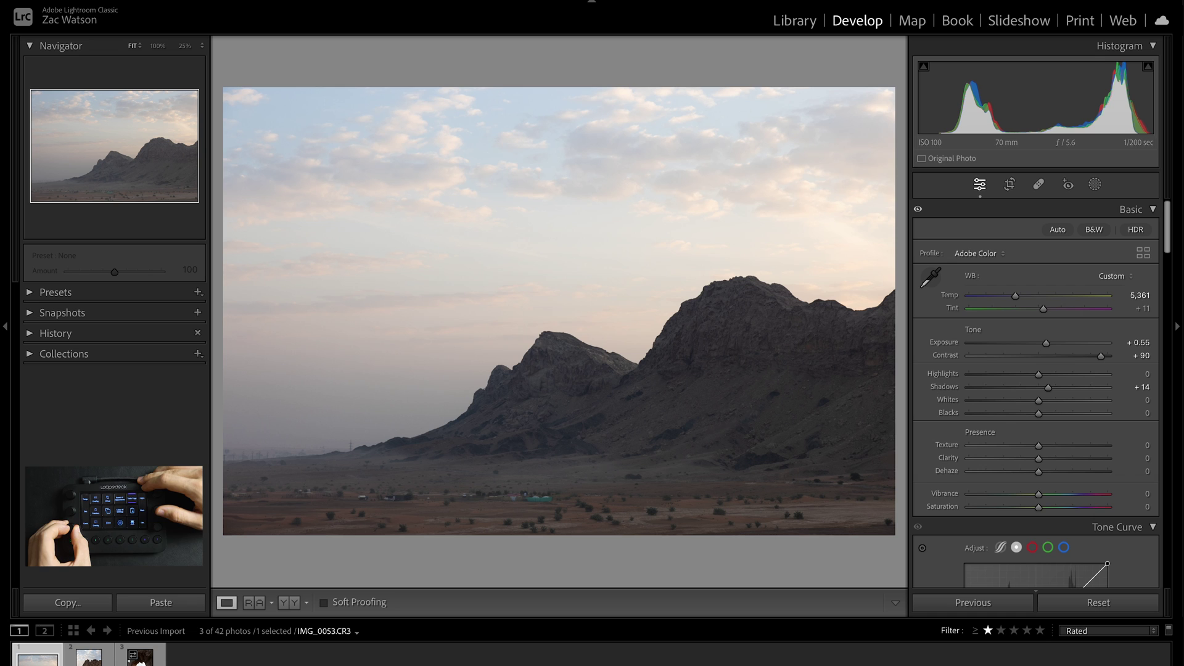
key(equal)
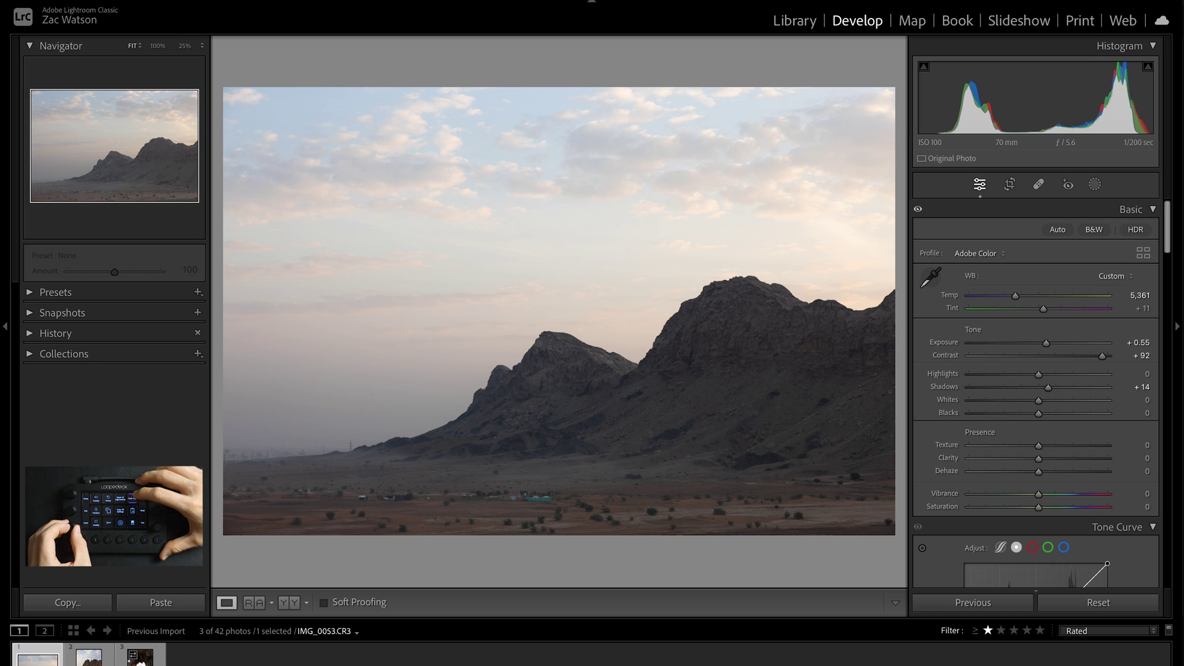
key(minus)
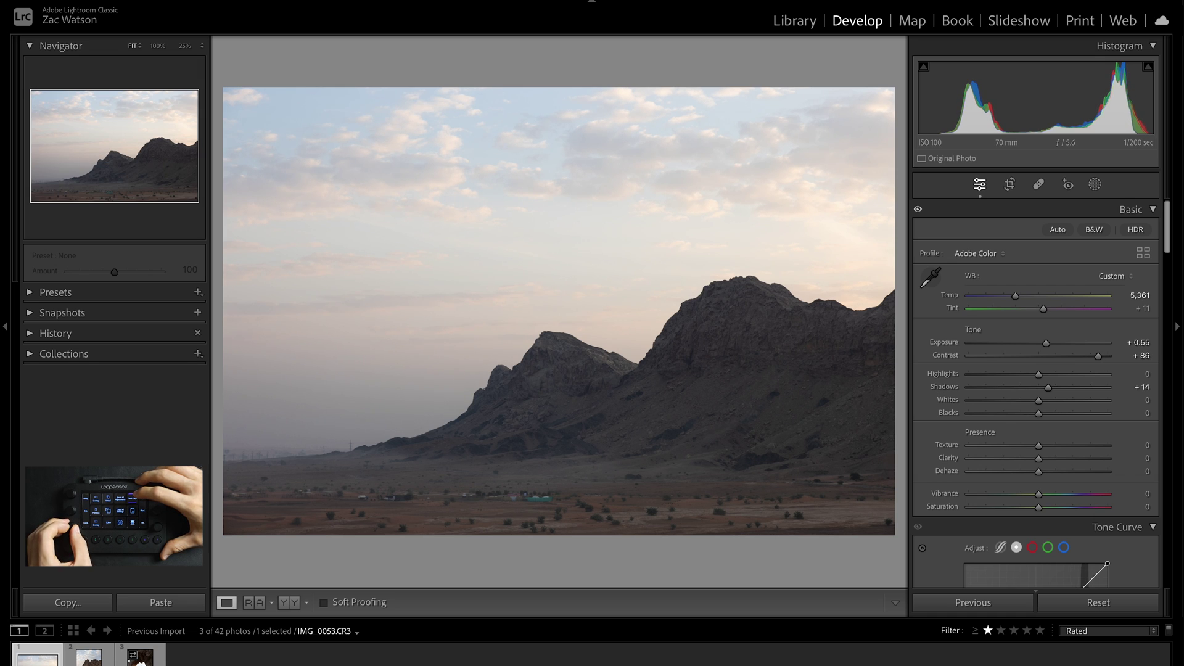
key(minus)
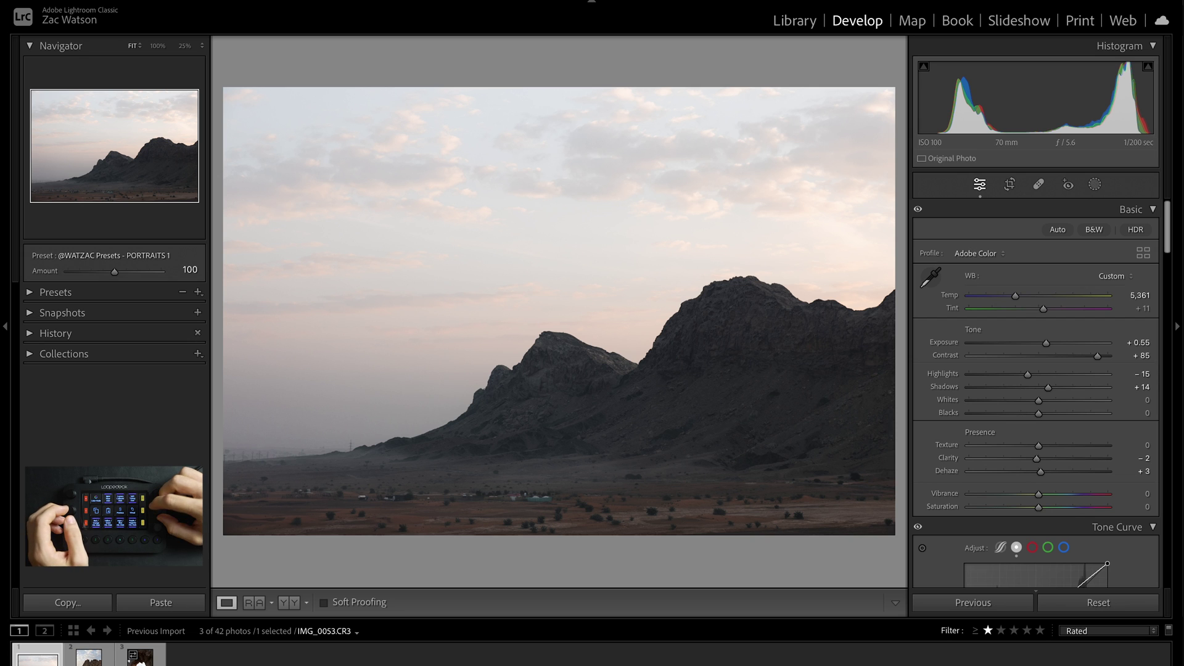
Step: Return to the Basic adjustments from the Color Mixer and warm the white balance temperature to 5,672
scroll(1036, 395, down, 10)
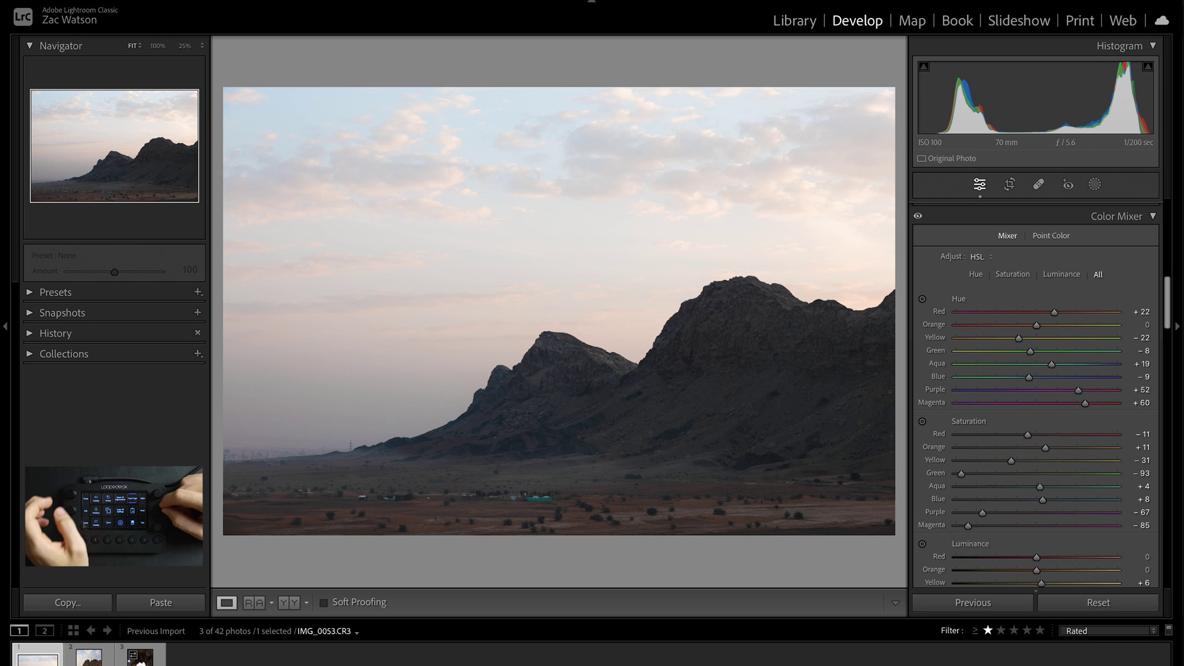
key(ctrl+1)
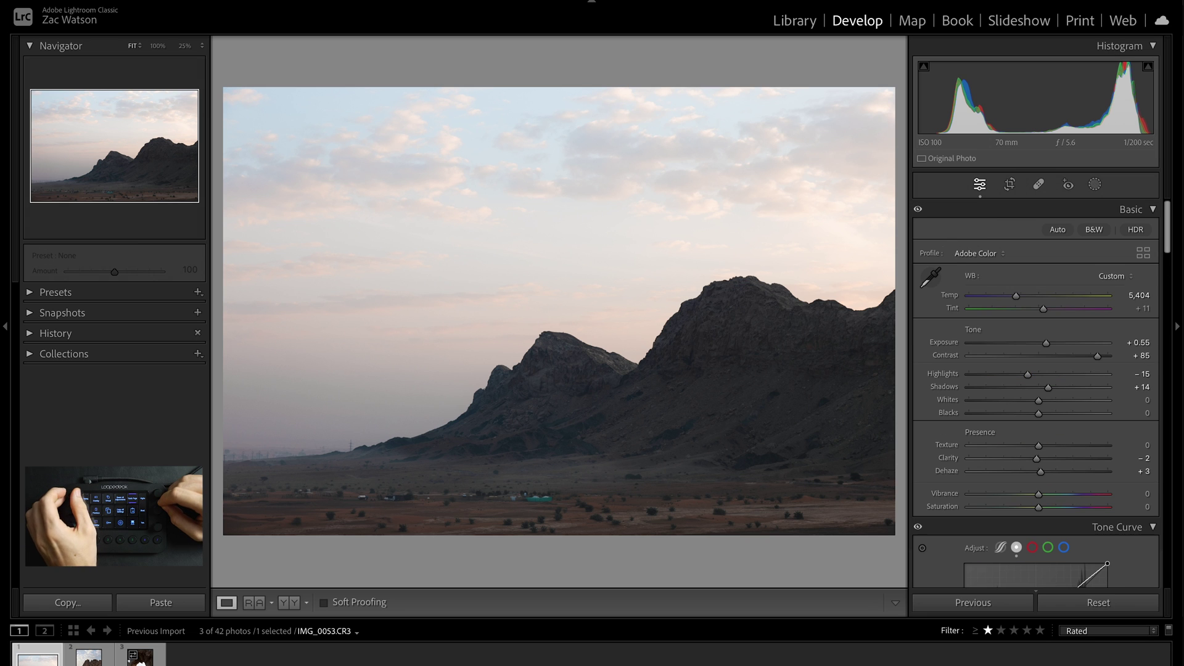
key(equal)
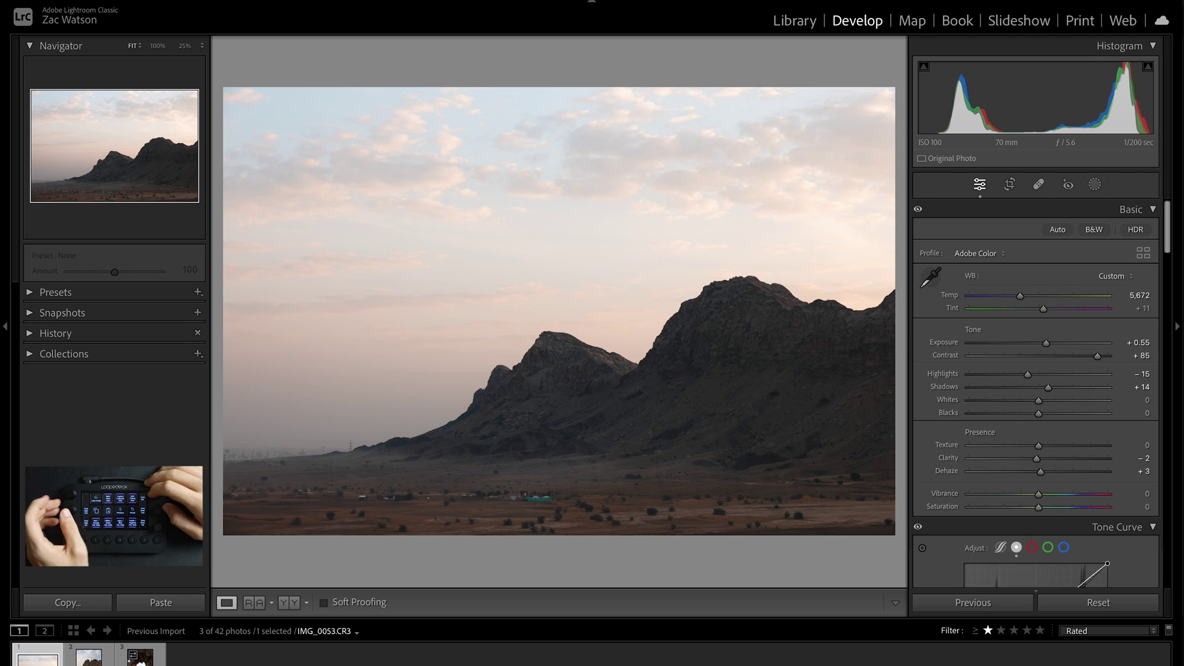
Step: Adjust yellow in the Color Mixer: hue −25, saturation −34 and luminance −2
scroll(1036, 395, down, 15)
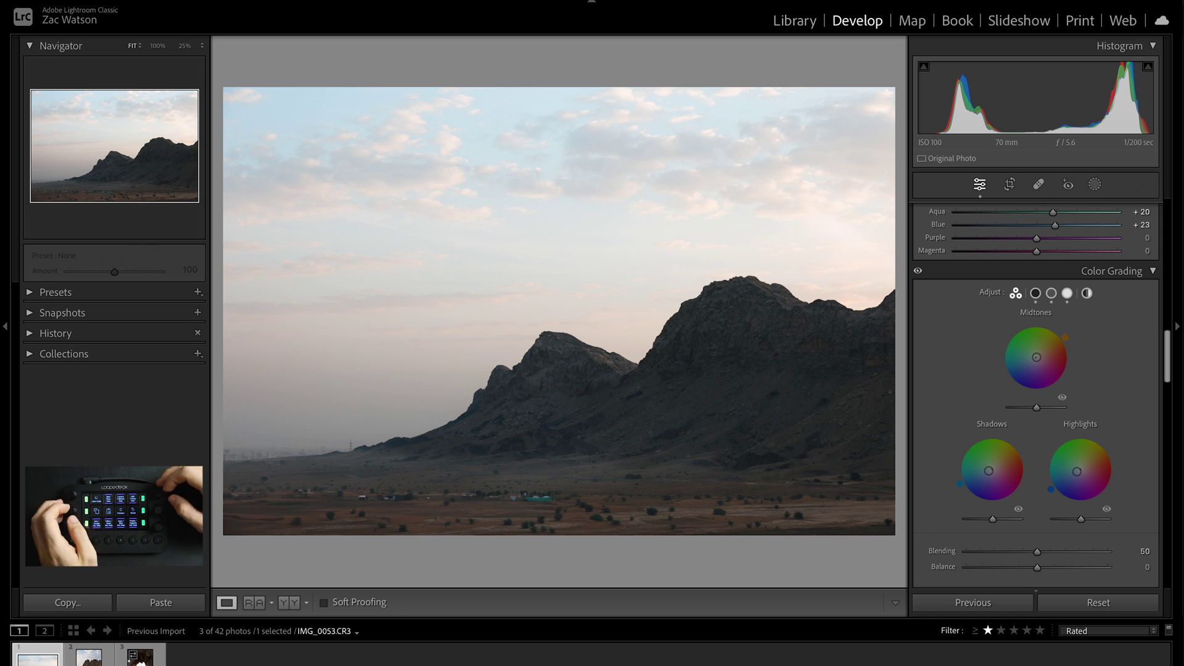
scroll(1036, 395, up, 5)
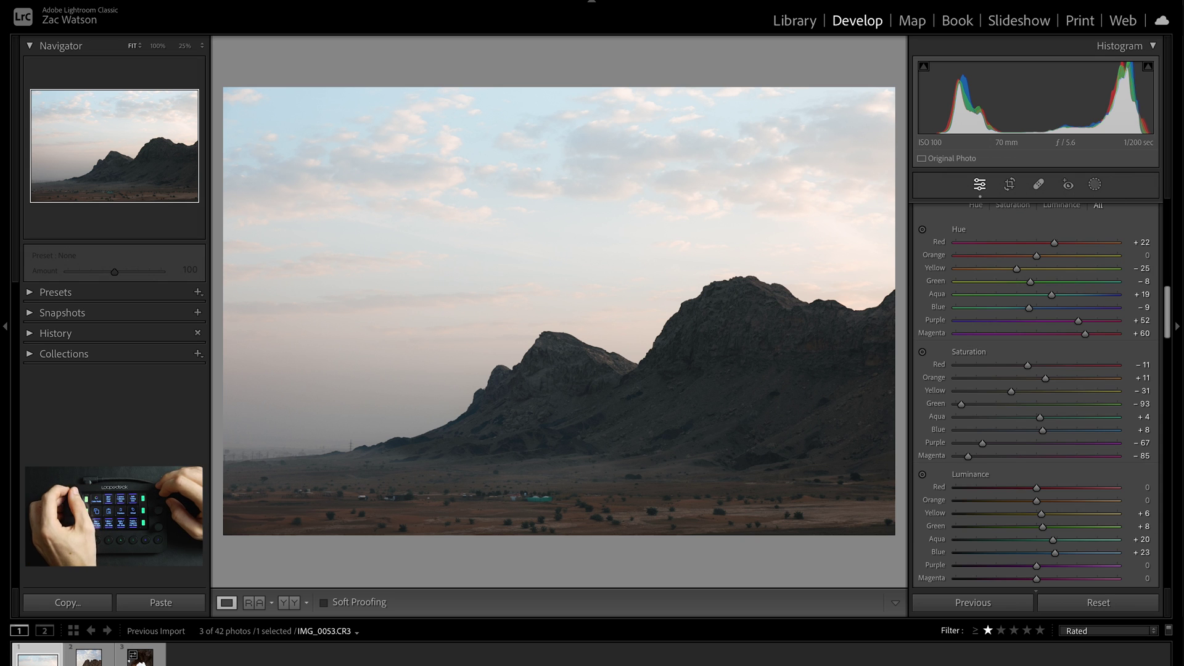
scroll(1019, 268, up, 3)
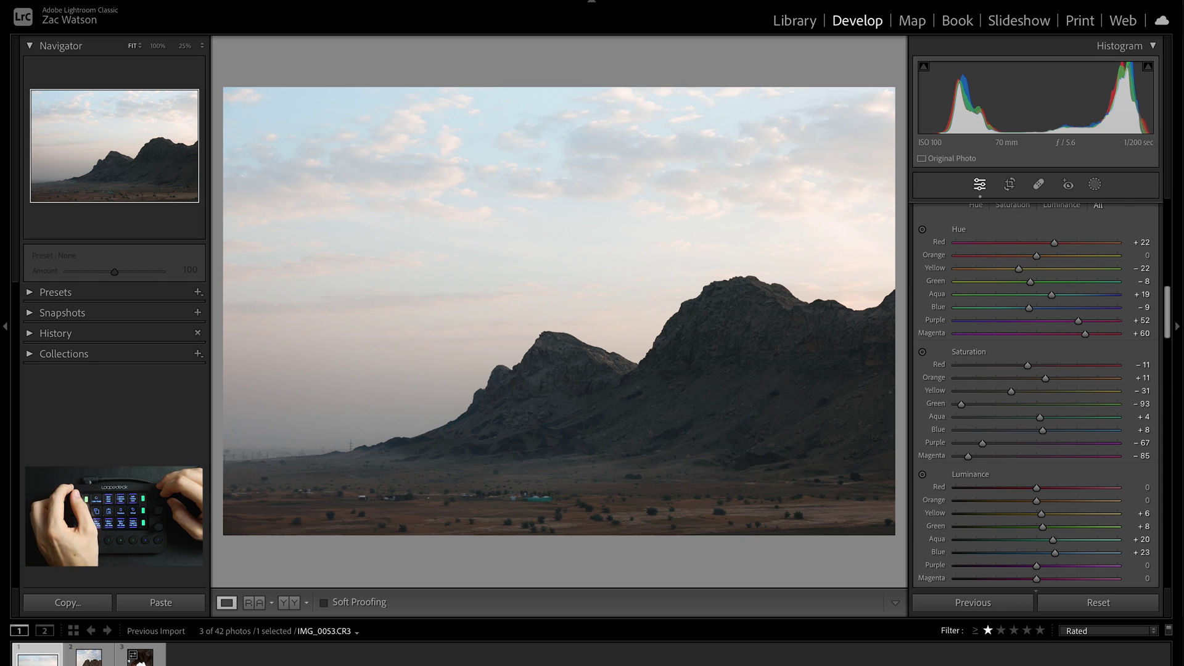
scroll(1019, 269, down, 3)
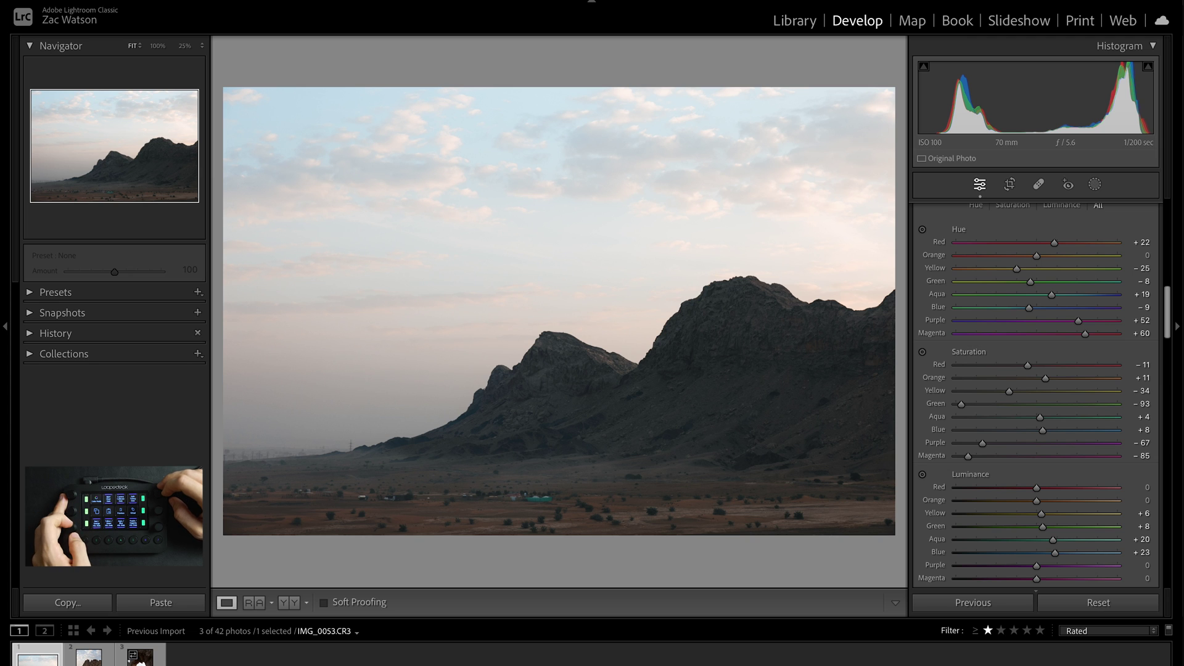
scroll(1039, 514, down, 5)
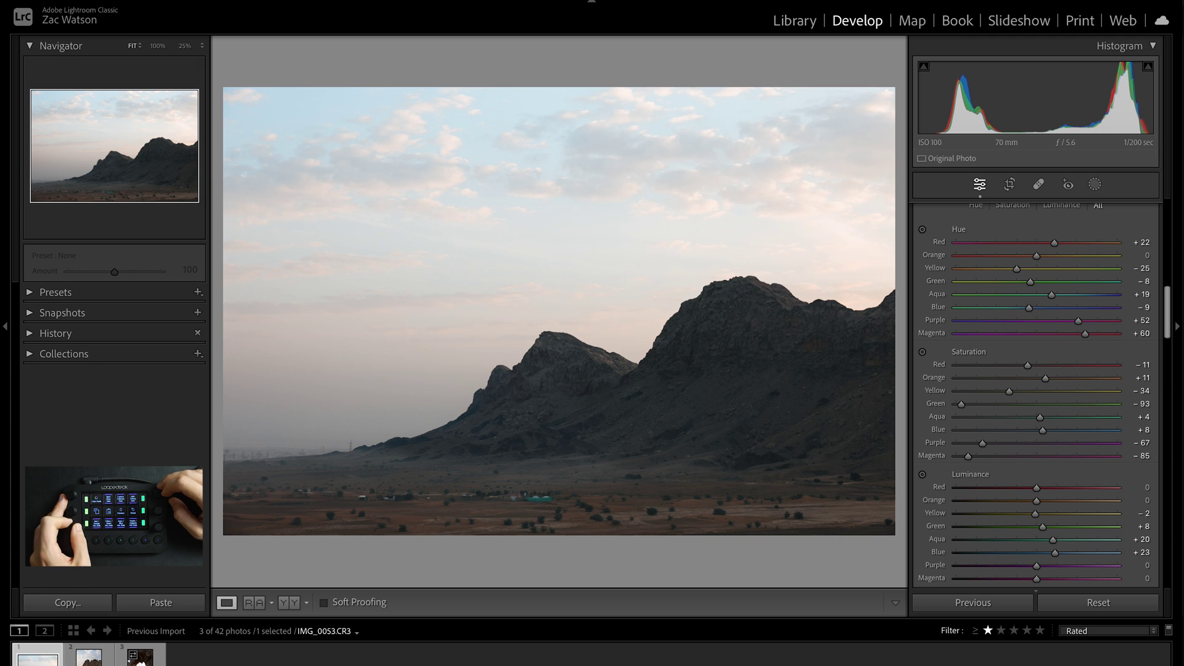
Step: Set green saturation to −89 and green luminance to −3, and lower the aqua and blue luminance to −8 each
scroll(962, 404, up, 4)
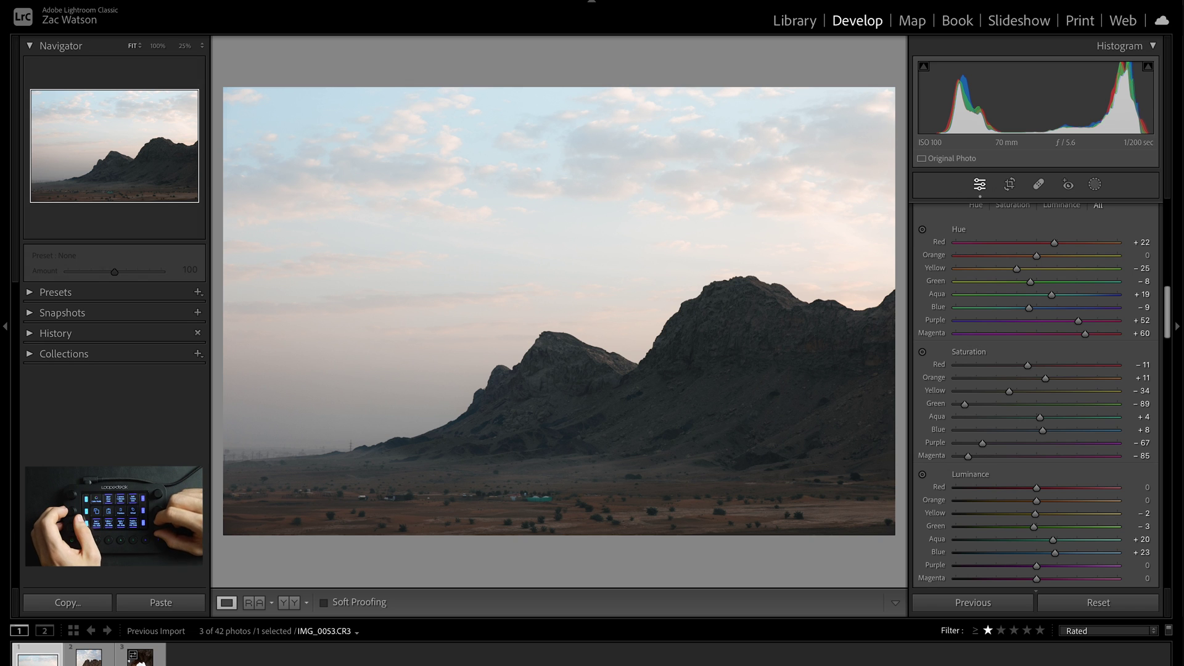
scroll(1055, 552, down, 20)
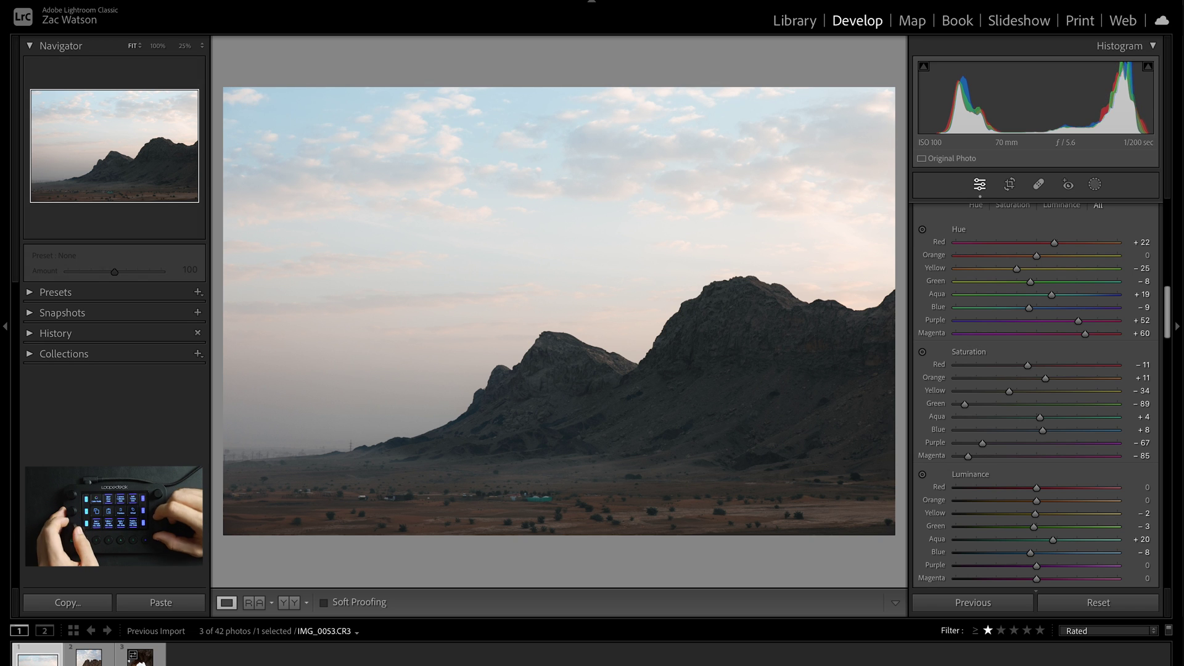
scroll(1042, 539, down, 20)
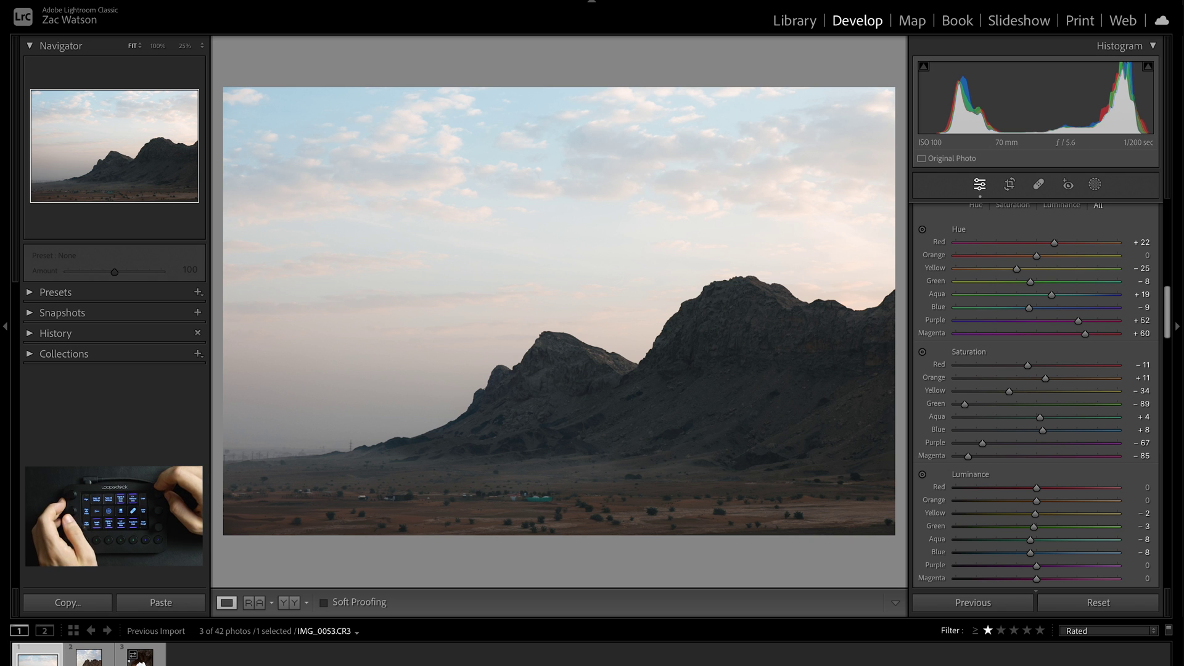
Step: Add a post-crop vignette with amount −11, midpoint 33 and feather 73, and compare the edit with the original photo
scroll(1036, 394, down, 15)
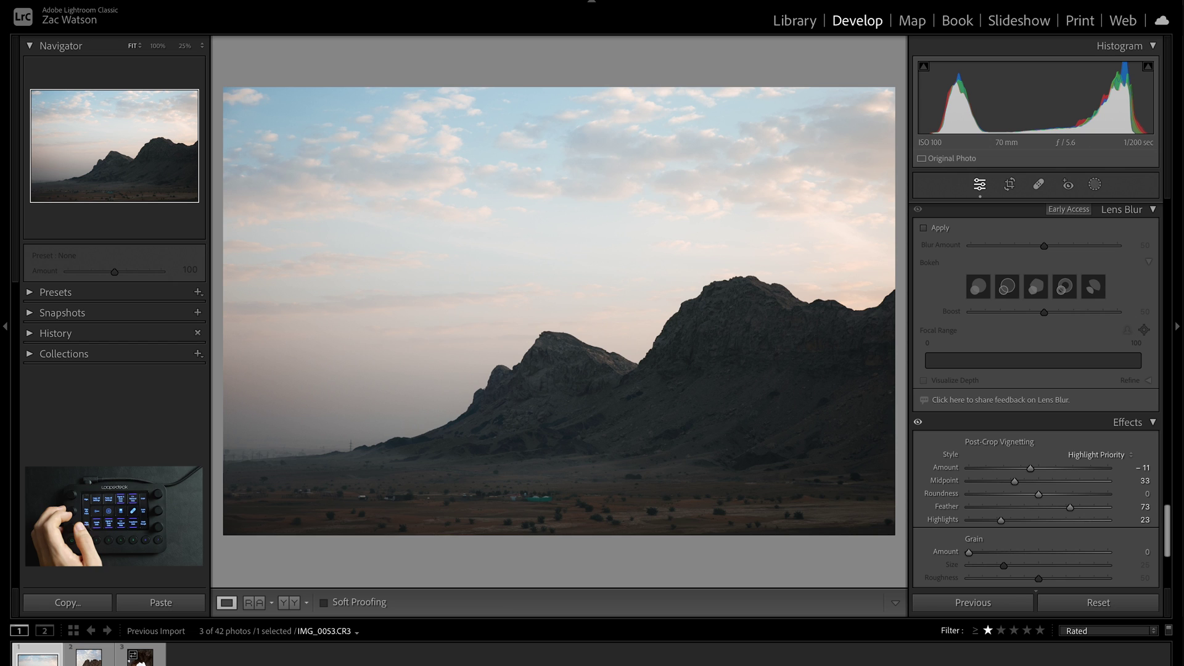
key(backslash)
key(backslash)
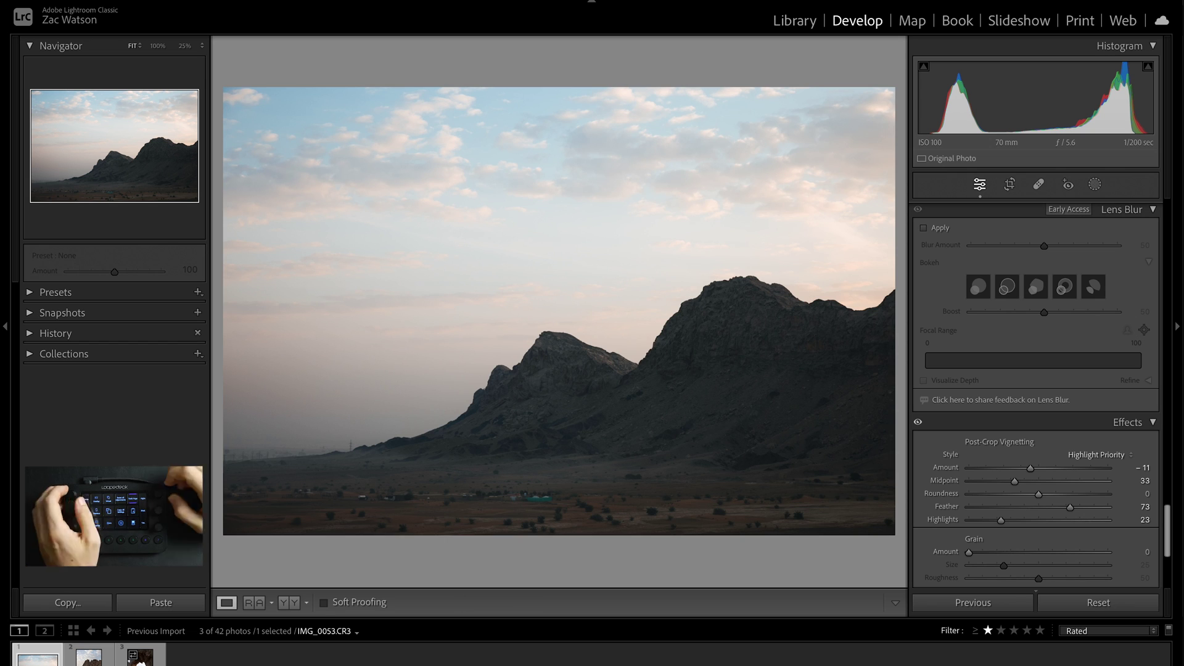
Step: Warm the white balance temperature further and settle it at 6,000, comparing the edit with the original photo while adjusting
key(ctrl+1)
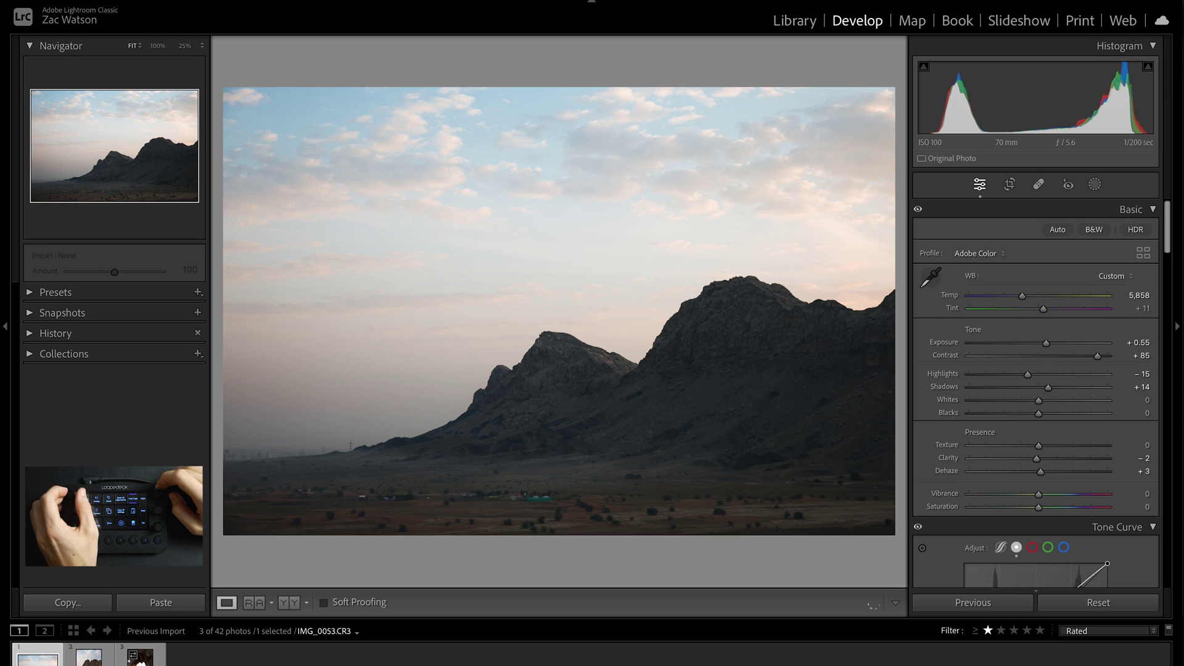
key(equal)
key(equal)
key(equal)
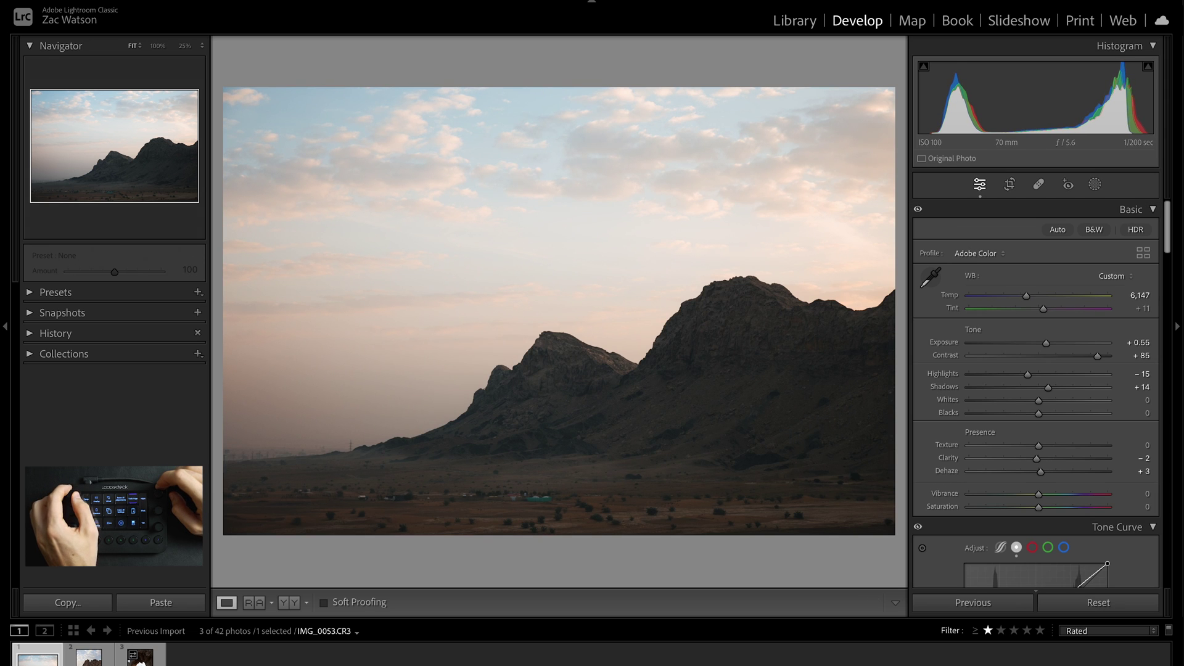
key(equal)
key(minus)
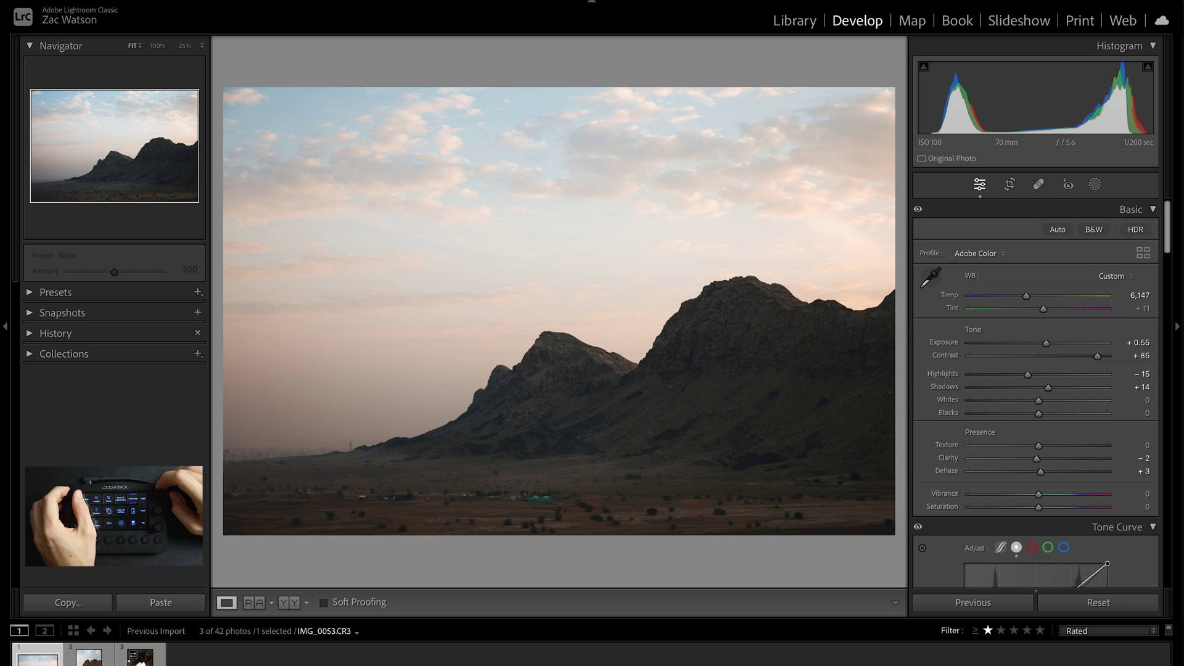
key(backslash)
key(backslash)
key(backslash)
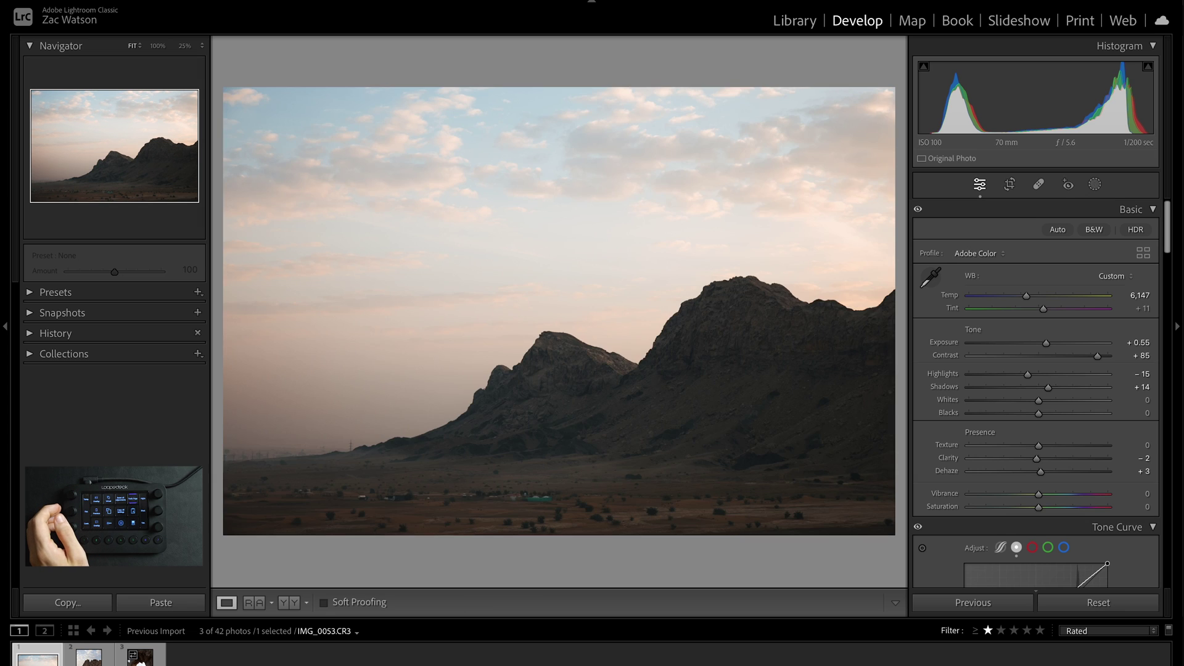
key(backslash)
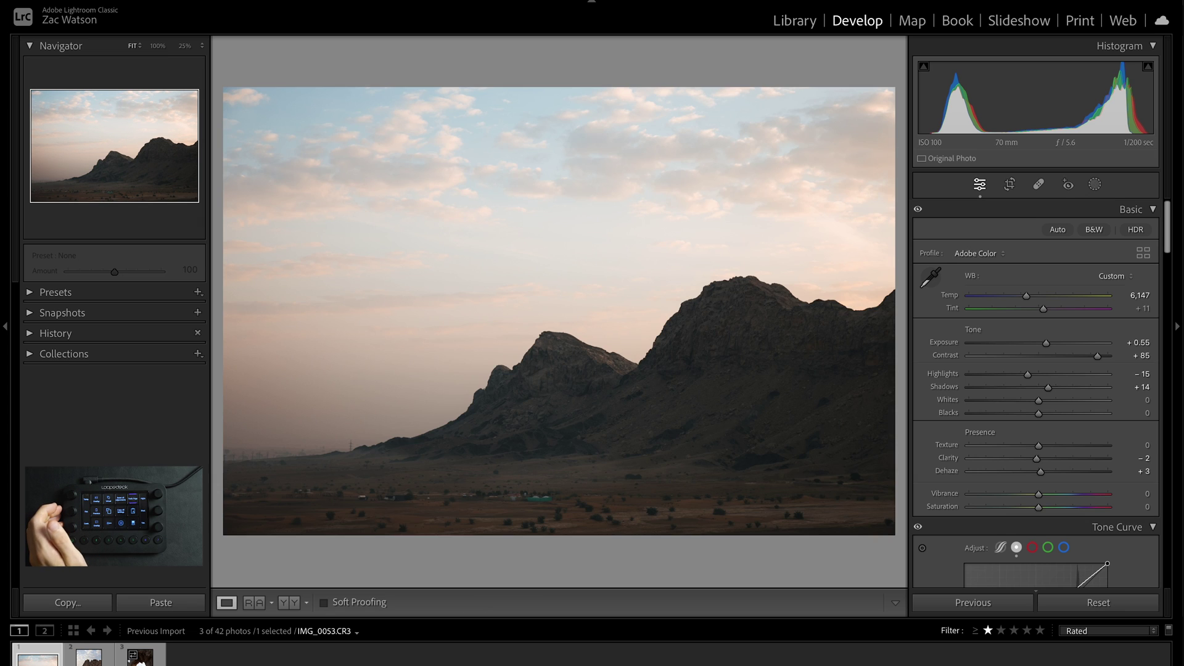
key(minus)
key(minus)
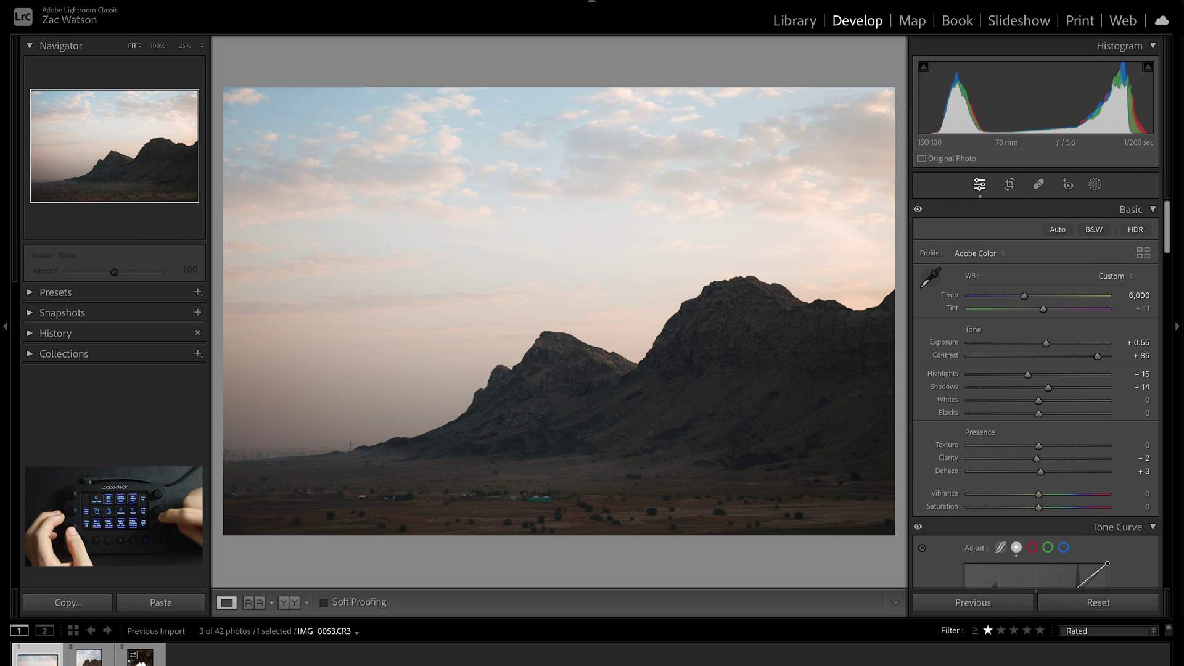
Step: Shift the Color Grading shadows slightly toward blue and copy the develop settings of IMG_0053.CR3
scroll(1036, 395, down, 15)
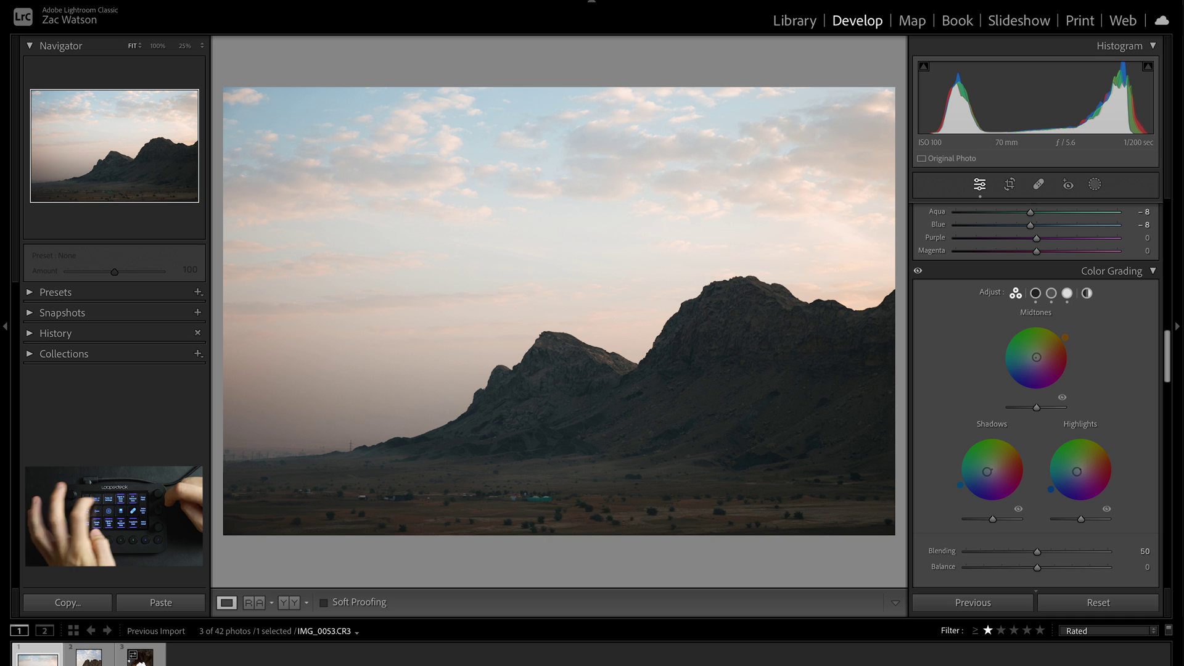
key(ctrl+shift+c)
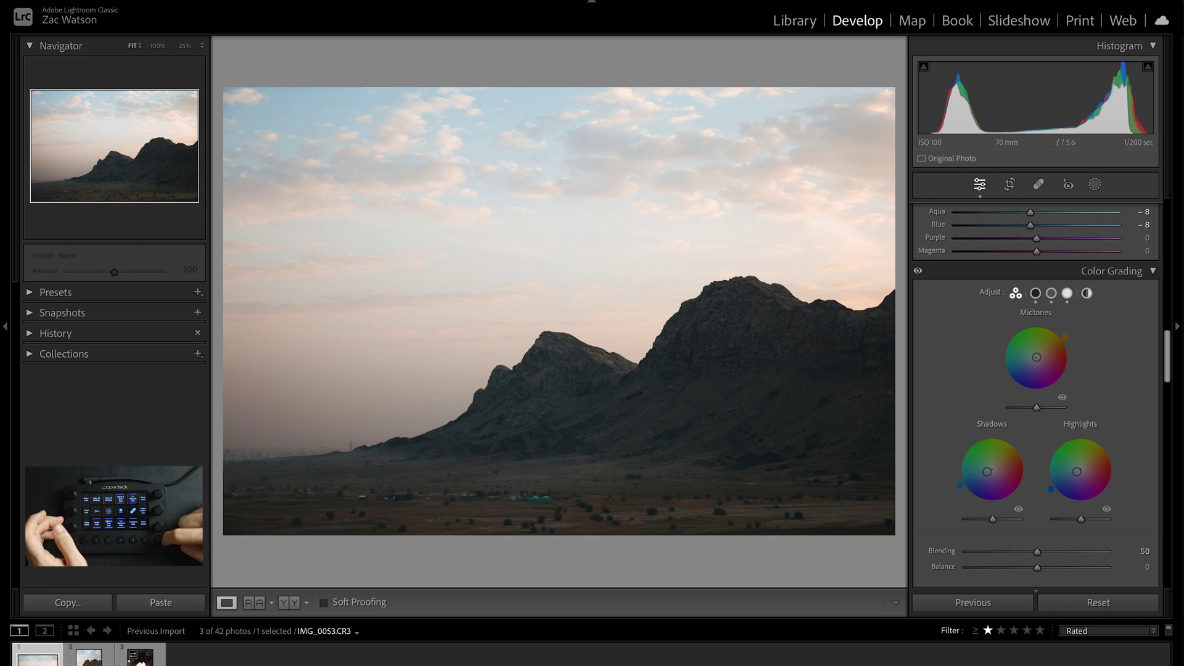
Step: Paste the copied develop settings onto IMG_0060.CR3 and cool the white balance temperature to 4,675
key(Right)
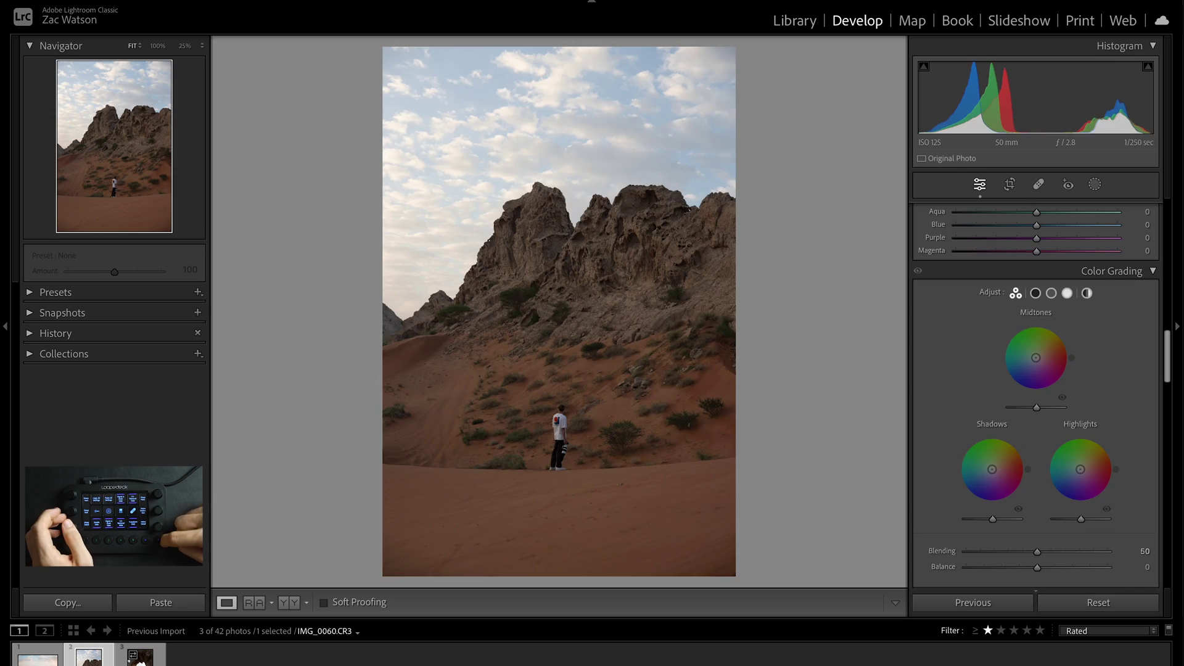
key(ctrl+shift+v)
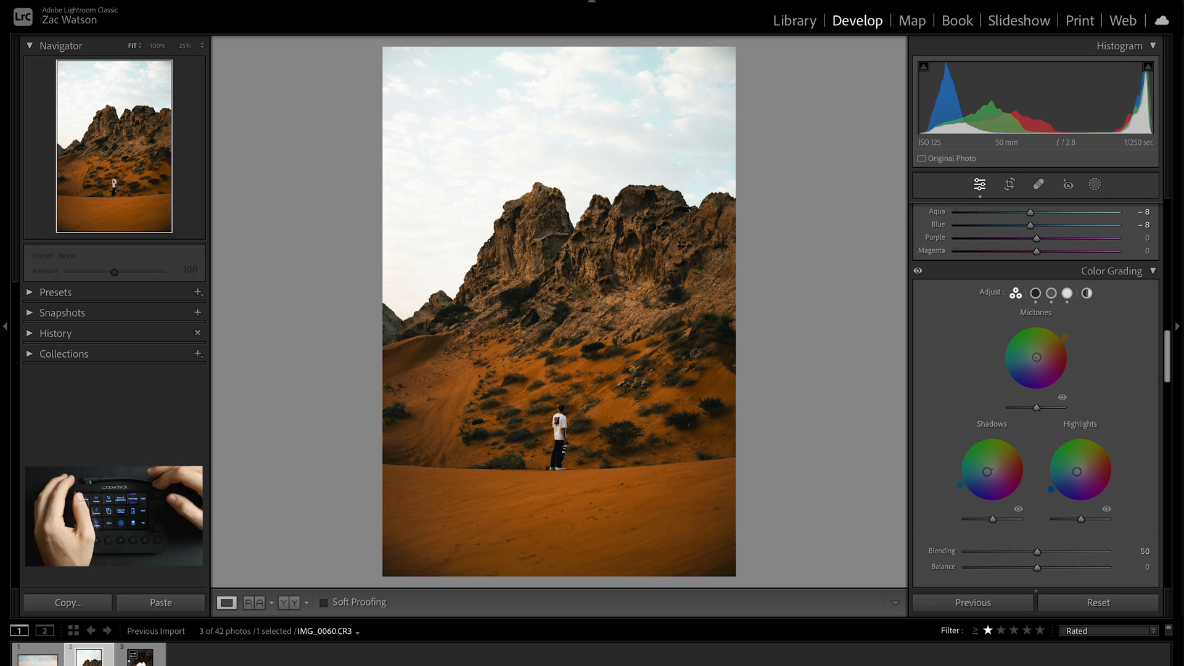
scroll(1036, 395, up, 15)
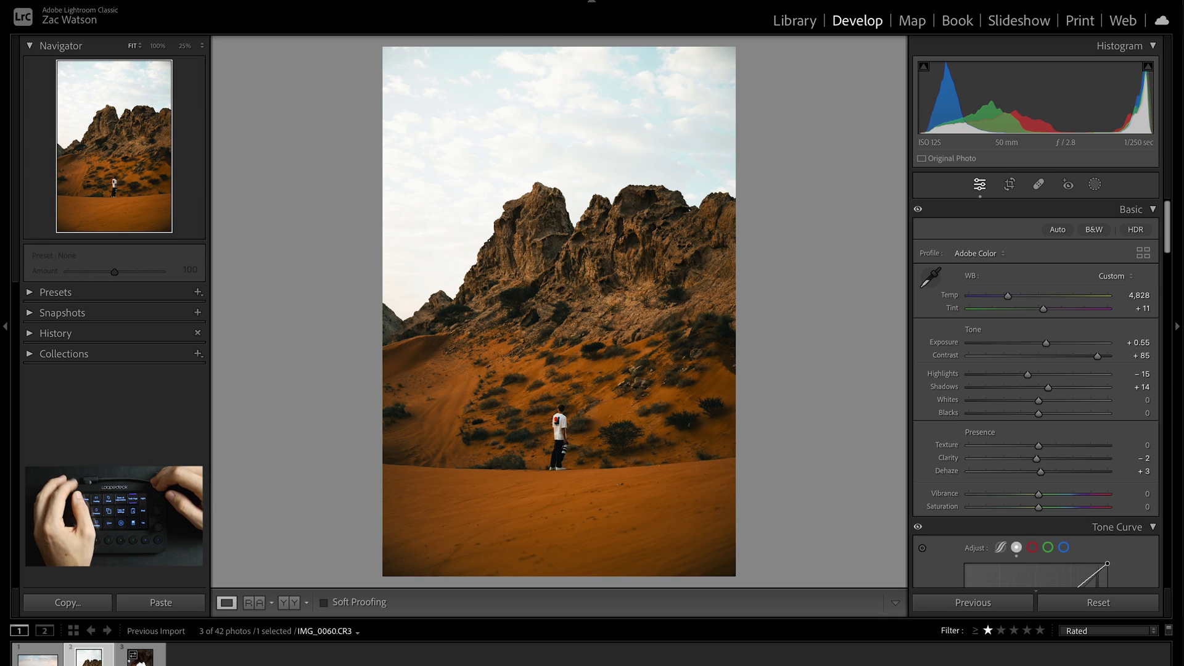
key(minus)
key(minus)
key(minus)
key(minus)
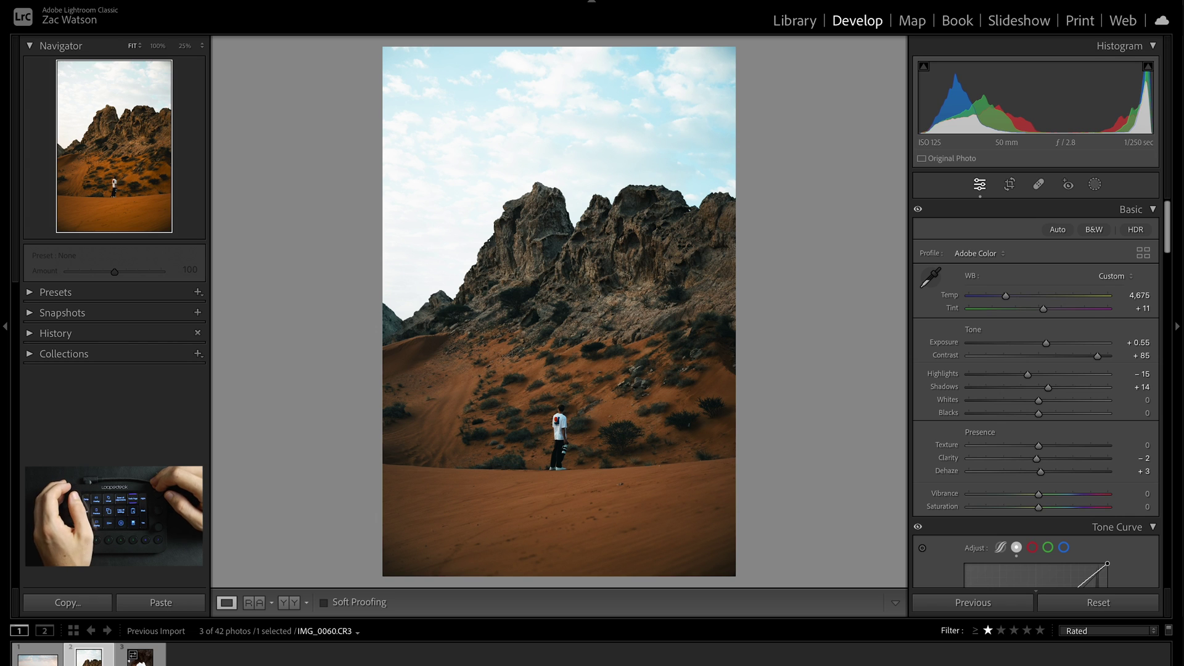
Step: Raise the shadows of IMG_0060.CR3 to +28 and reduce its contrast to +62
key(equal)
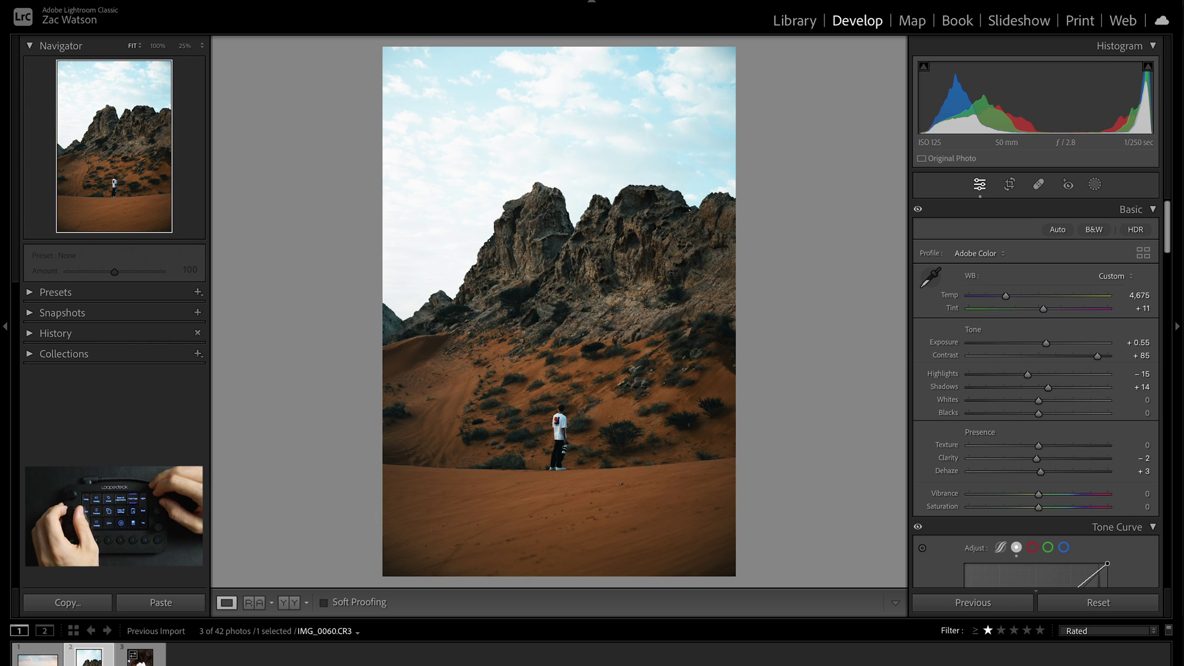
key(equal)
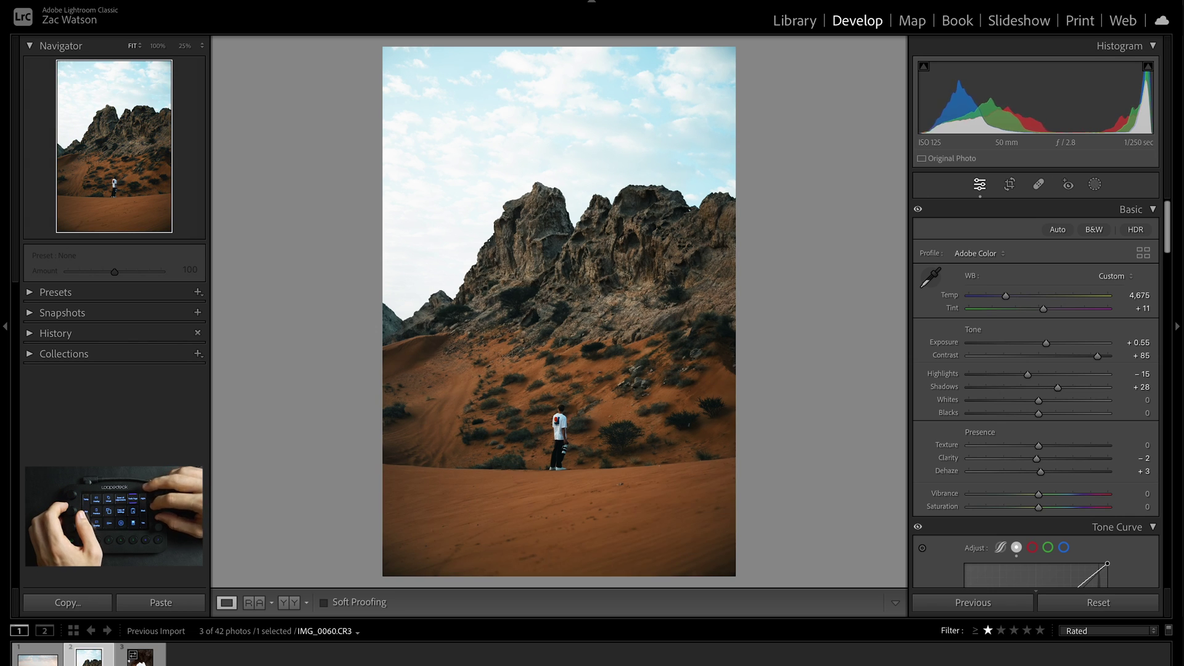
key(minus)
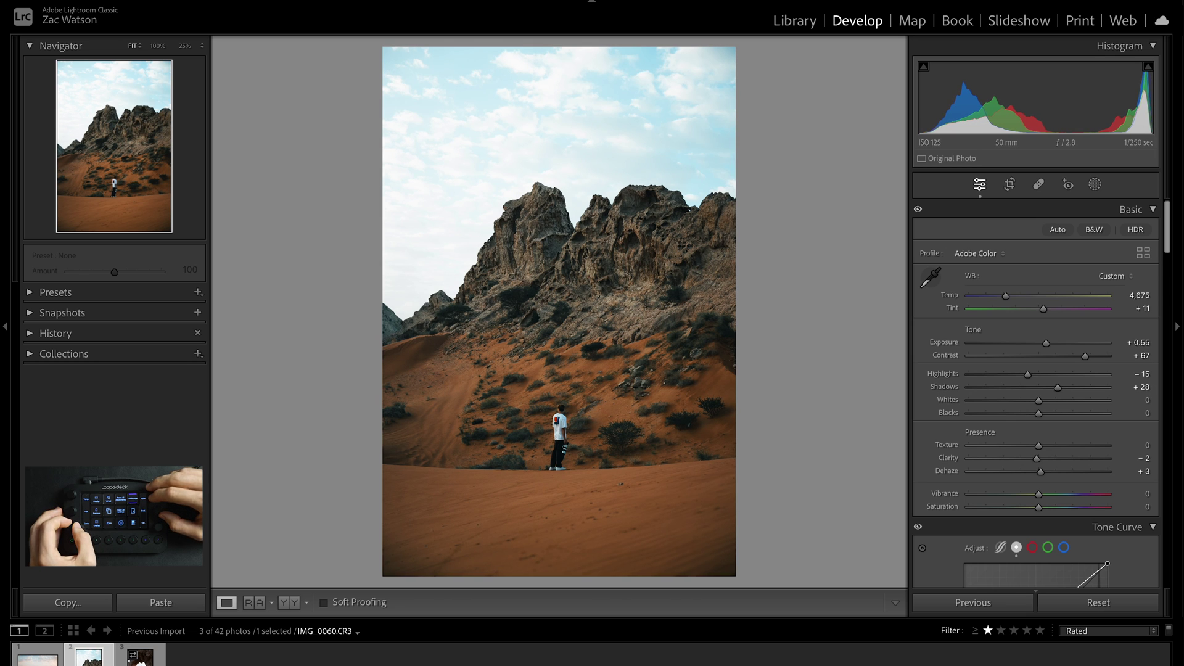
key(minus)
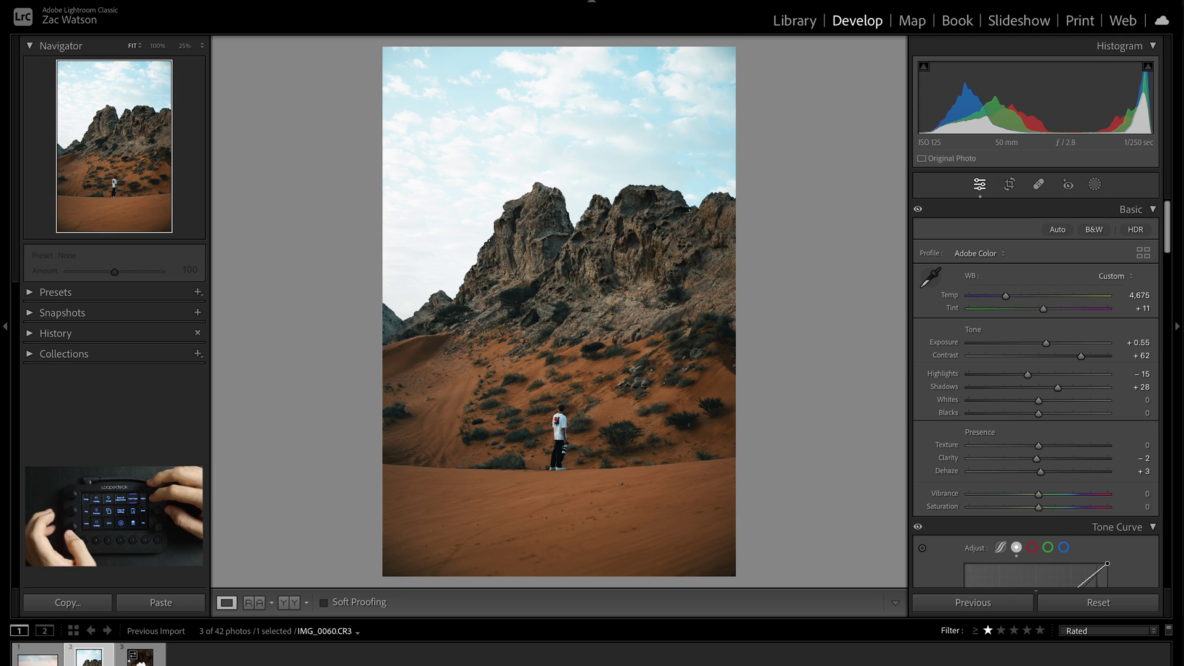
Step: Lower the highlights of IMG_0060.CR3 to −77 to recover detail in the sky
key(minus)
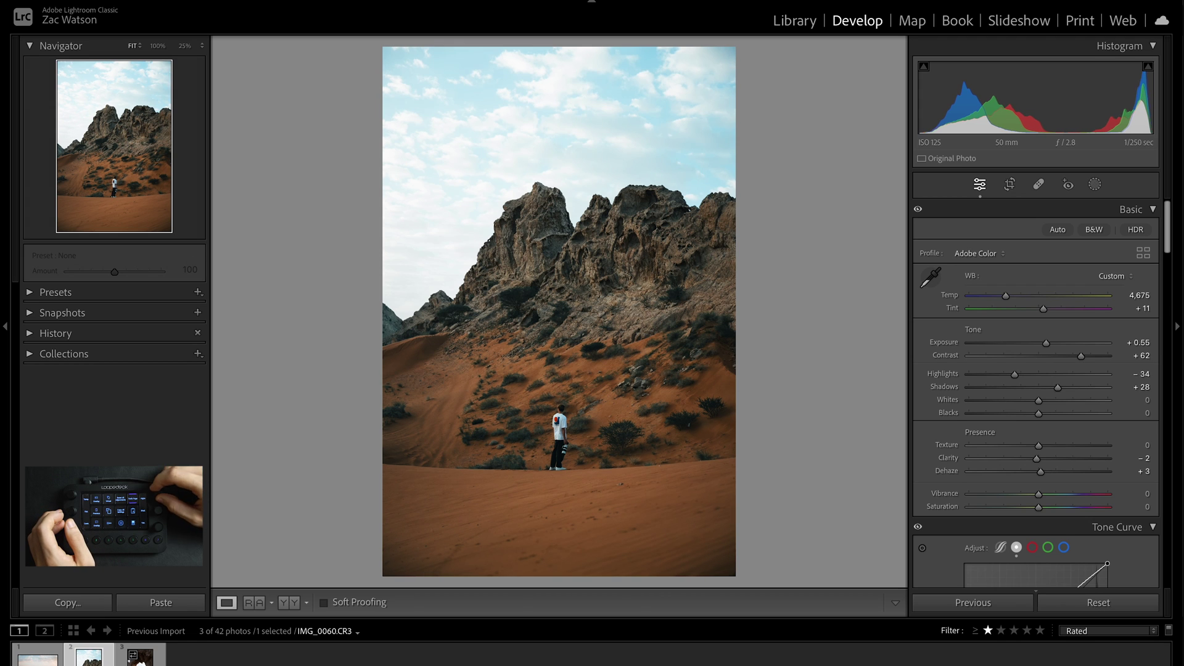
key(minus)
key(minus)
key(minus)
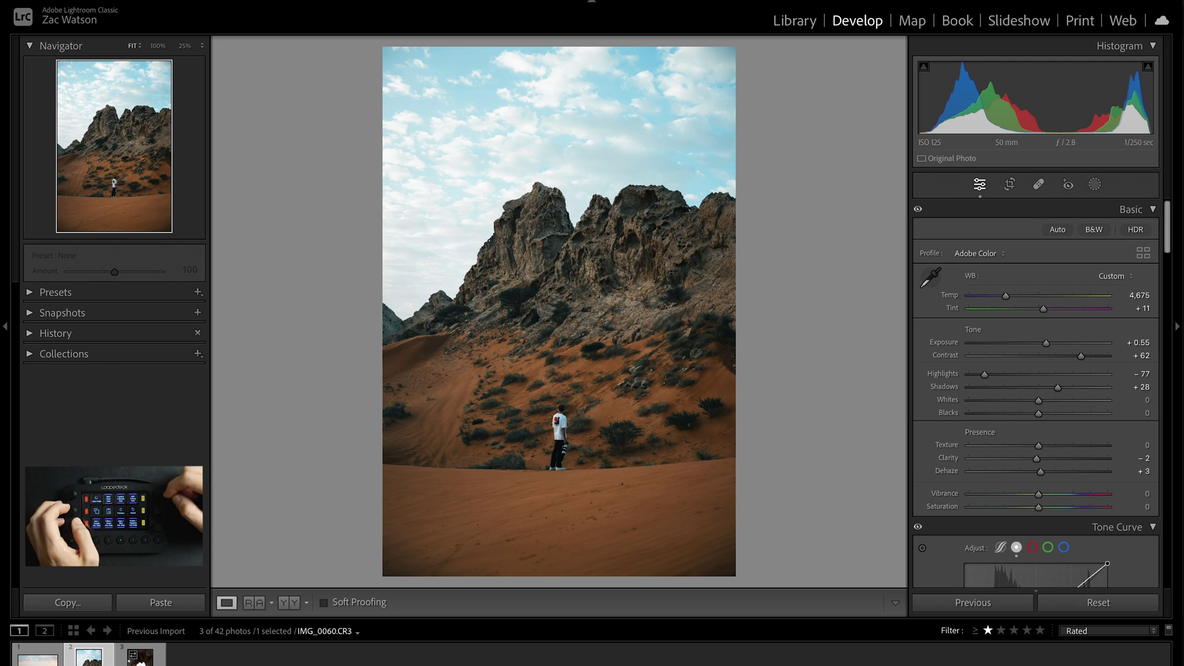
Step: In the Color Mixer, reduce the orange saturation to +2 and the red hue to +11
scroll(1036, 395, down, 10)
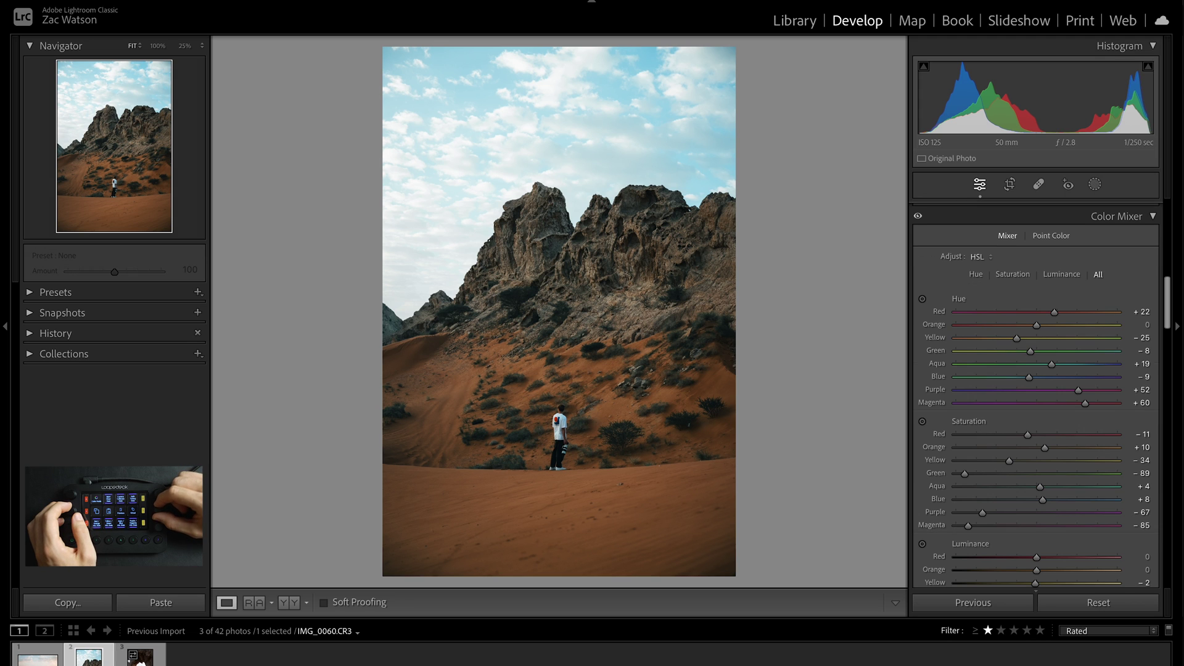
key(minus)
key(minus)
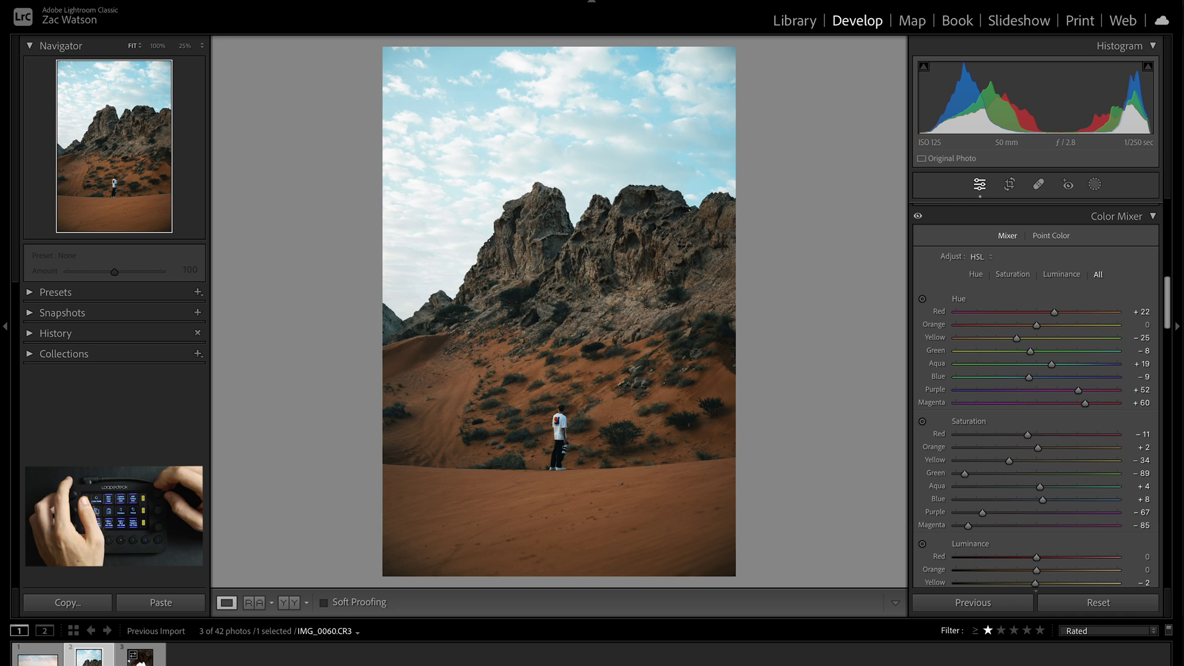
key(minus)
key(minus)
key(minus)
key(minus)
key(minus)
key(minus)
key(minus)
key(minus)
key(minus)
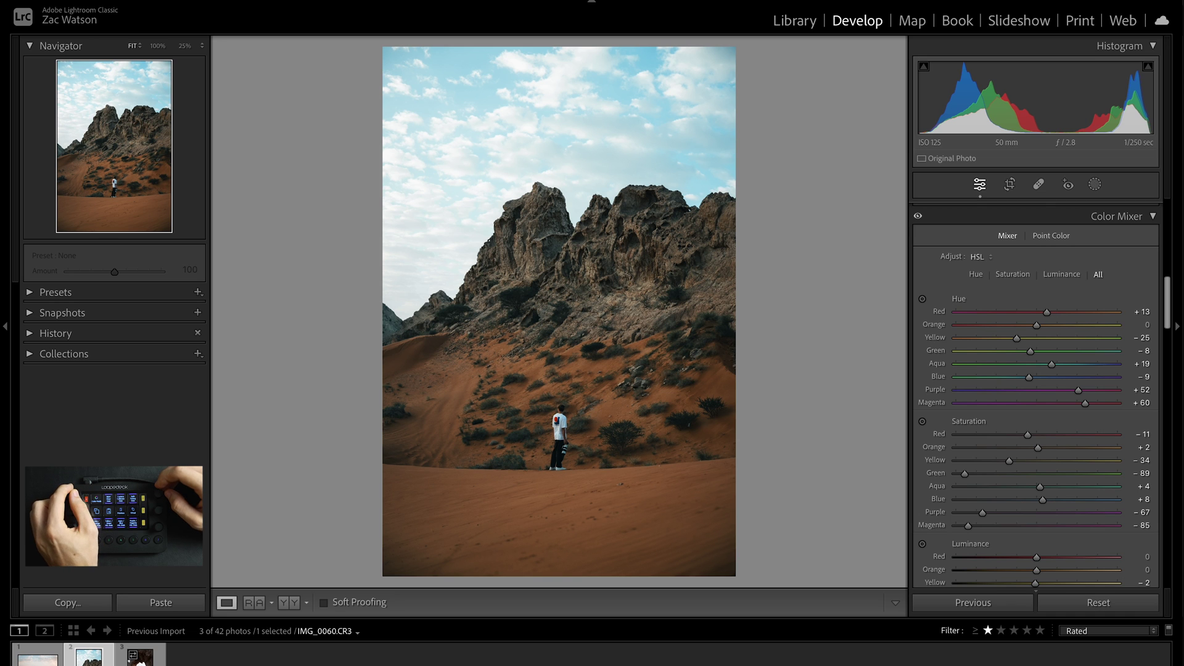
key(minus)
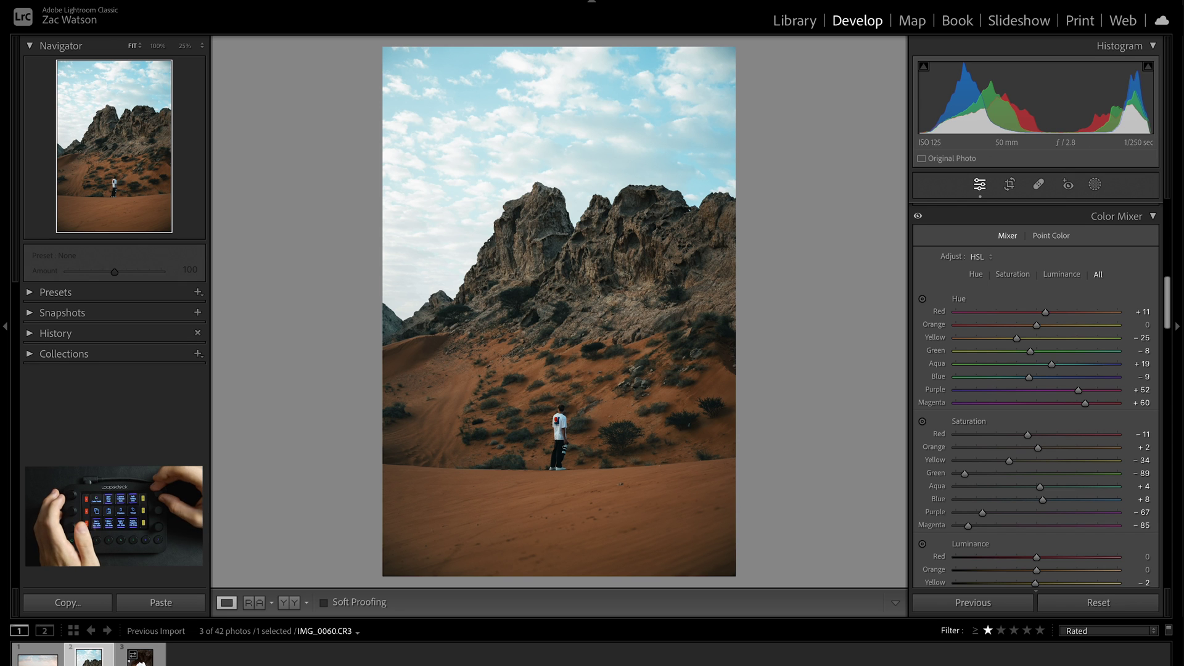
Step: Try the orange hue up to +16 and settle it at +2
key(plus)
key(plus)
key(plus)
key(plus)
key(plus)
key(plus)
key(plus)
key(plus)
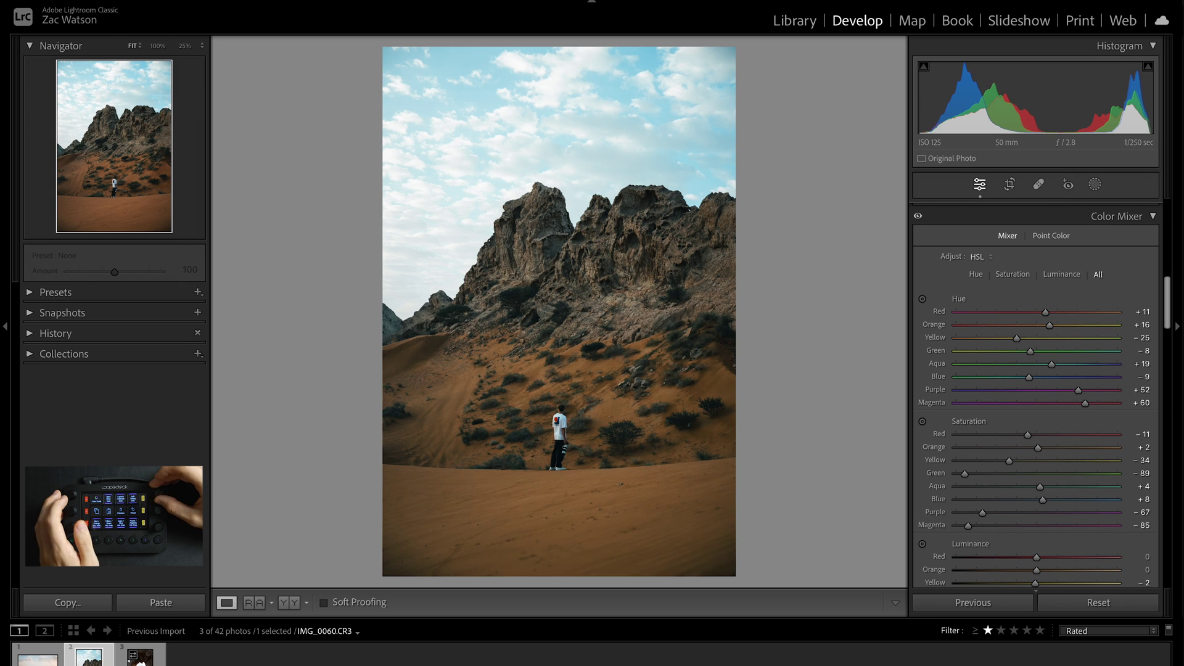
key(minus)
key(minus)
key(minus)
key(minus)
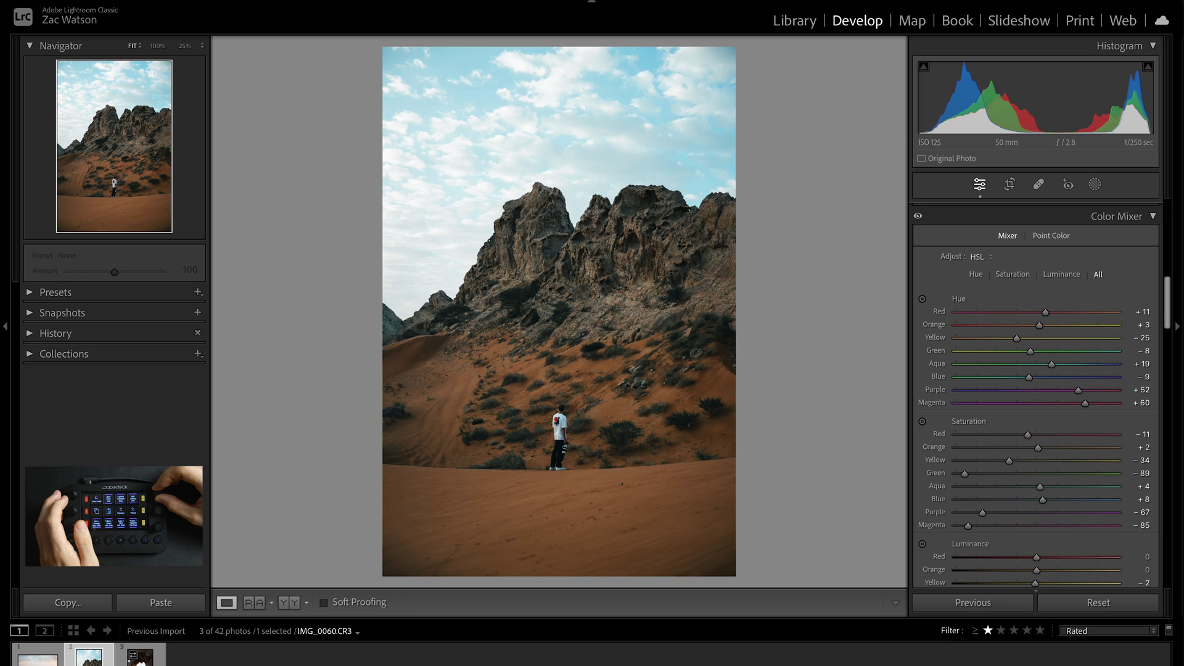
key(minus)
key(minus)
key(minus)
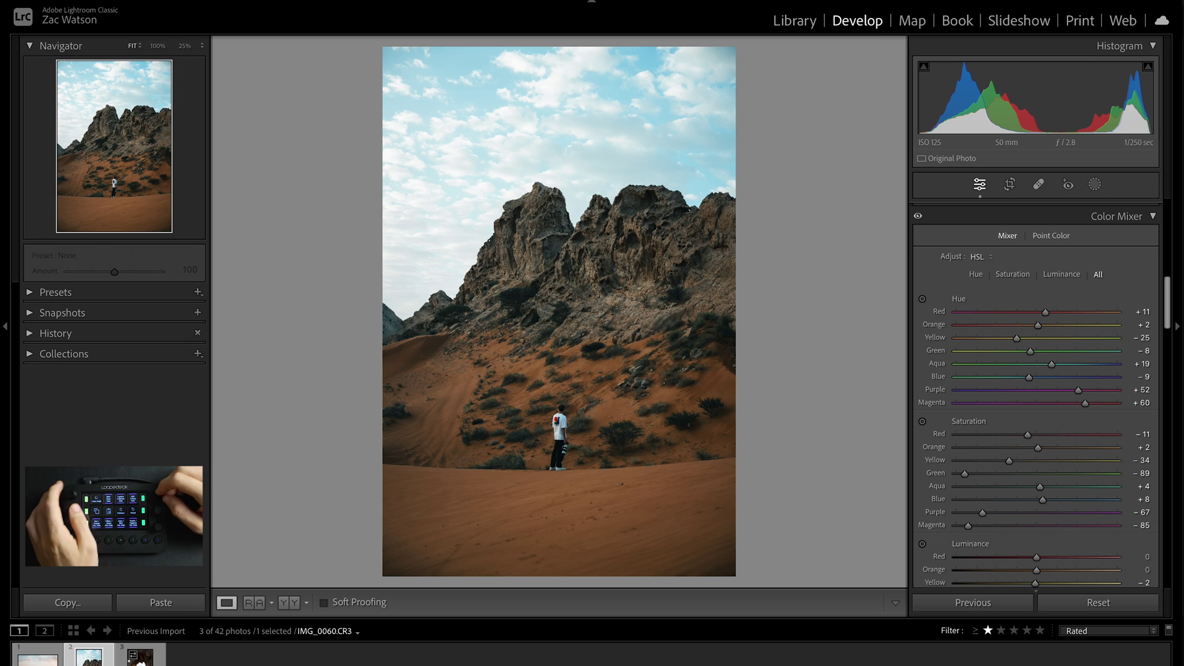
Step: Shift the yellow hue in the Color Mixer to −18
key(plus)
key(plus)
key(plus)
key(plus)
key(plus)
key(plus)
key(plus)
key(plus)
key(plus)
key(plus)
key(plus)
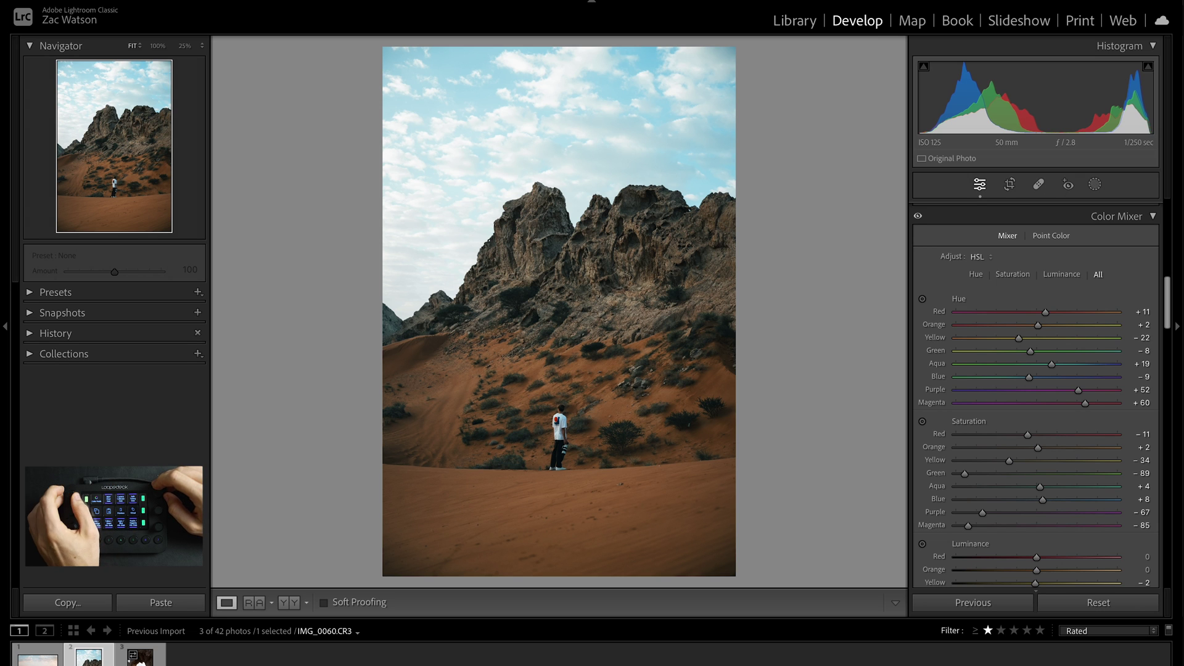
key(minus)
key(minus)
key(minus)
key(minus)
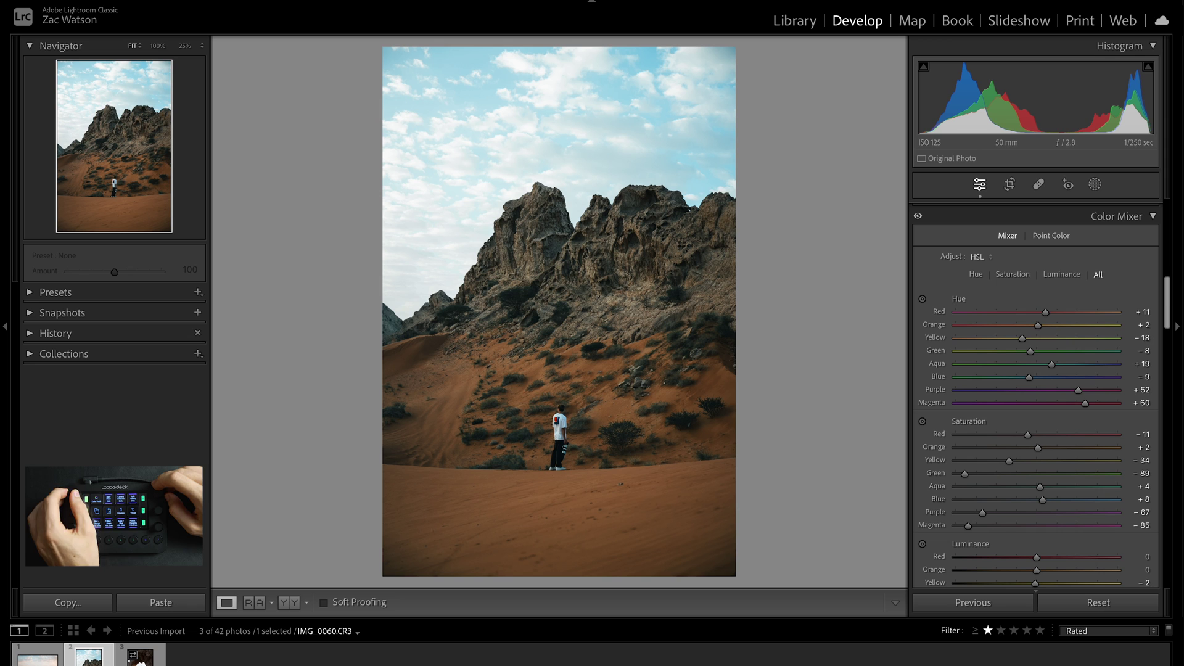
Step: Reduce the yellow saturation in the Color Mixer to −54
key(minus)
key(minus)
key(minus)
key(minus)
key(minus)
key(minus)
key(minus)
key(minus)
key(minus)
key(minus)
key(minus)
key(minus)
key(minus)
key(minus)
key(minus)
key(minus)
key(minus)
key(minus)
key(minus)
key(minus)
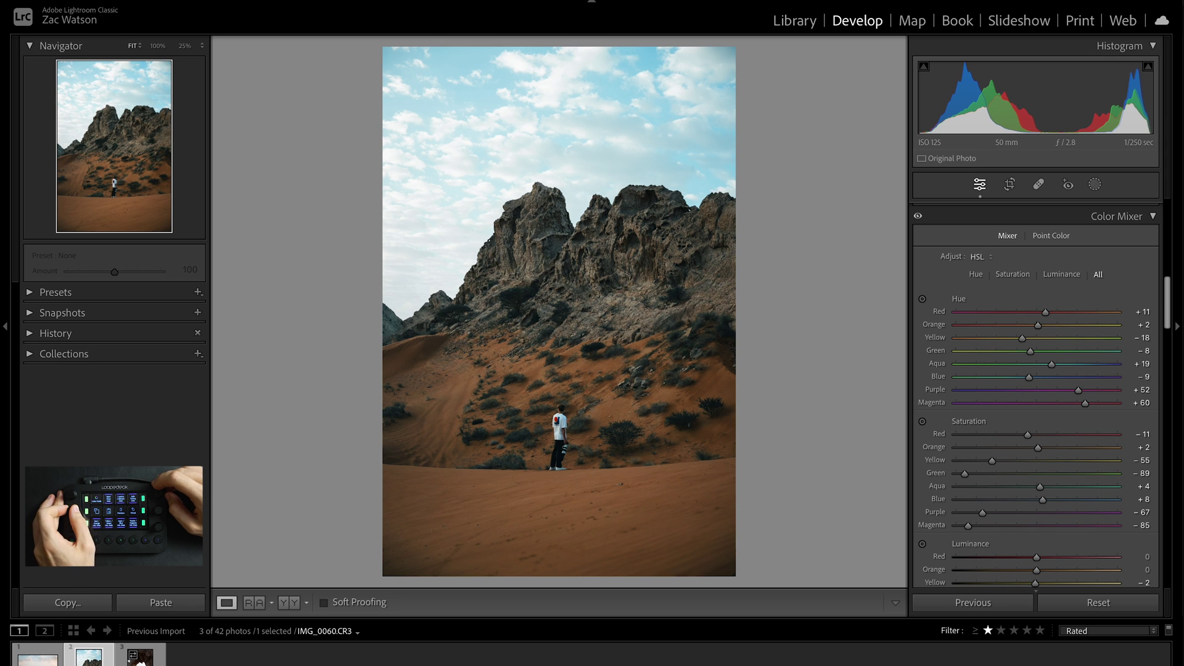
key(plus)
key(plus)
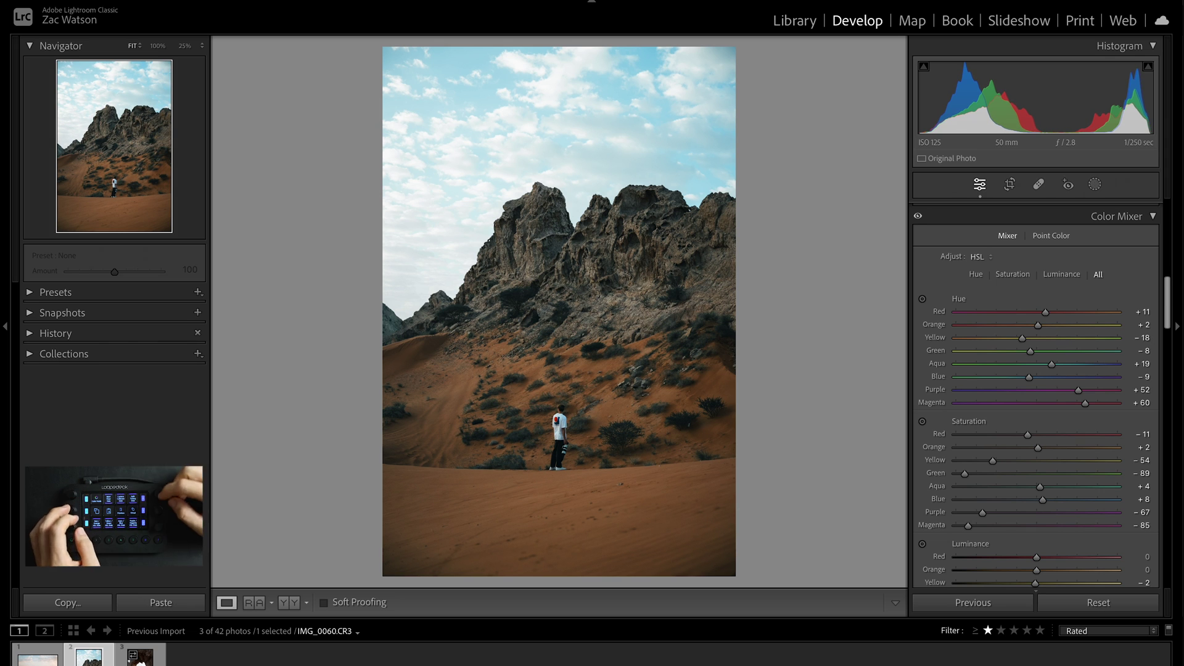
Step: Try the blue hue down to −14, then shift it the other way and settle it at +15
key(minus)
key(minus)
key(minus)
key(minus)
key(minus)
key(minus)
key(minus)
key(minus)
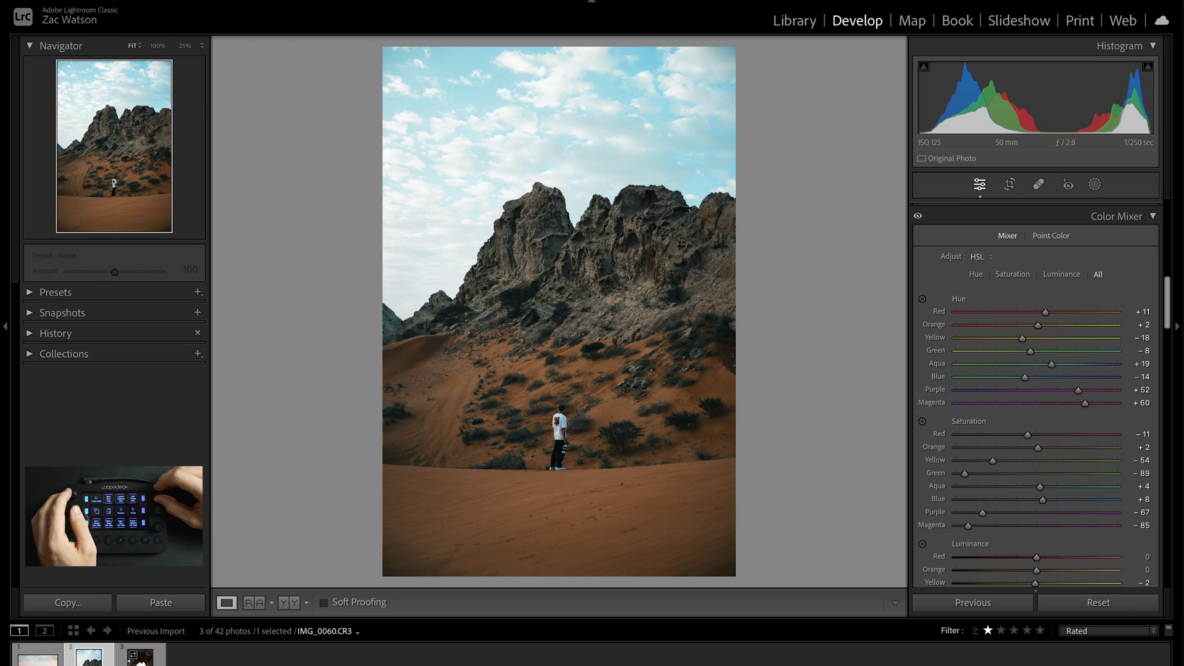
key(plus)
key(plus)
key(plus)
key(plus)
key(plus)
key(plus)
key(plus)
key(plus)
key(plus)
key(plus)
key(plus)
key(plus)
key(plus)
key(plus)
key(plus)
key(plus)
key(plus)
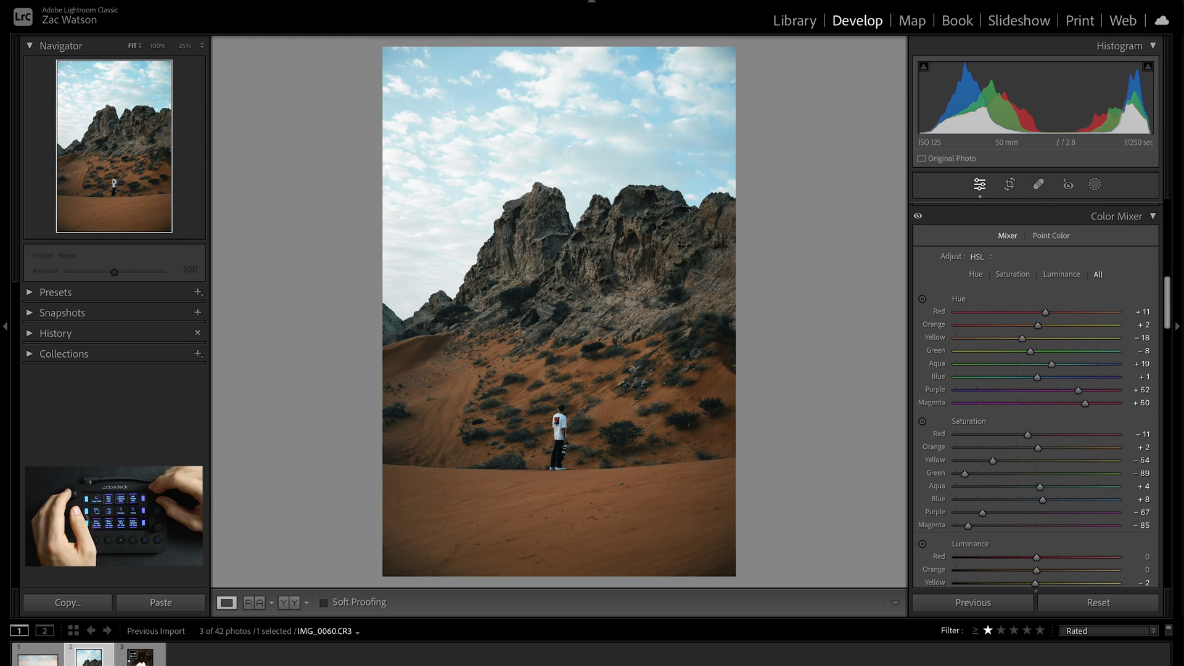
key(plus)
key(plus)
key(plus)
key(plus)
key(plus)
key(plus)
key(plus)
key(plus)
key(plus)
key(plus)
key(plus)
key(plus)
key(plus)
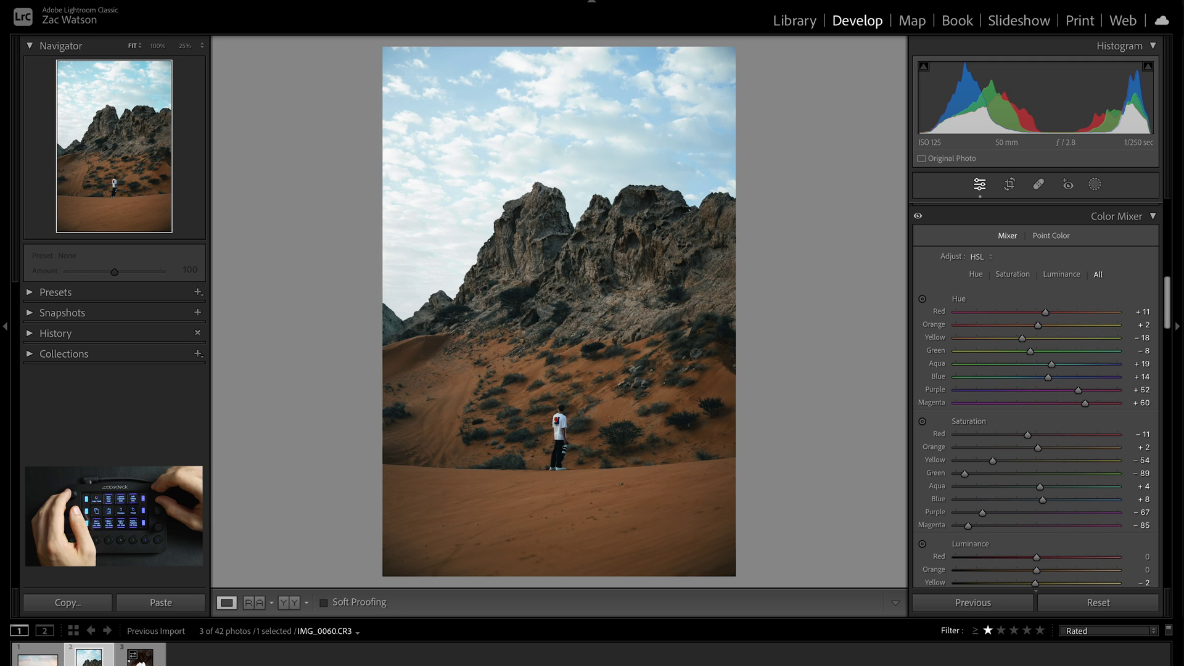
key(minus)
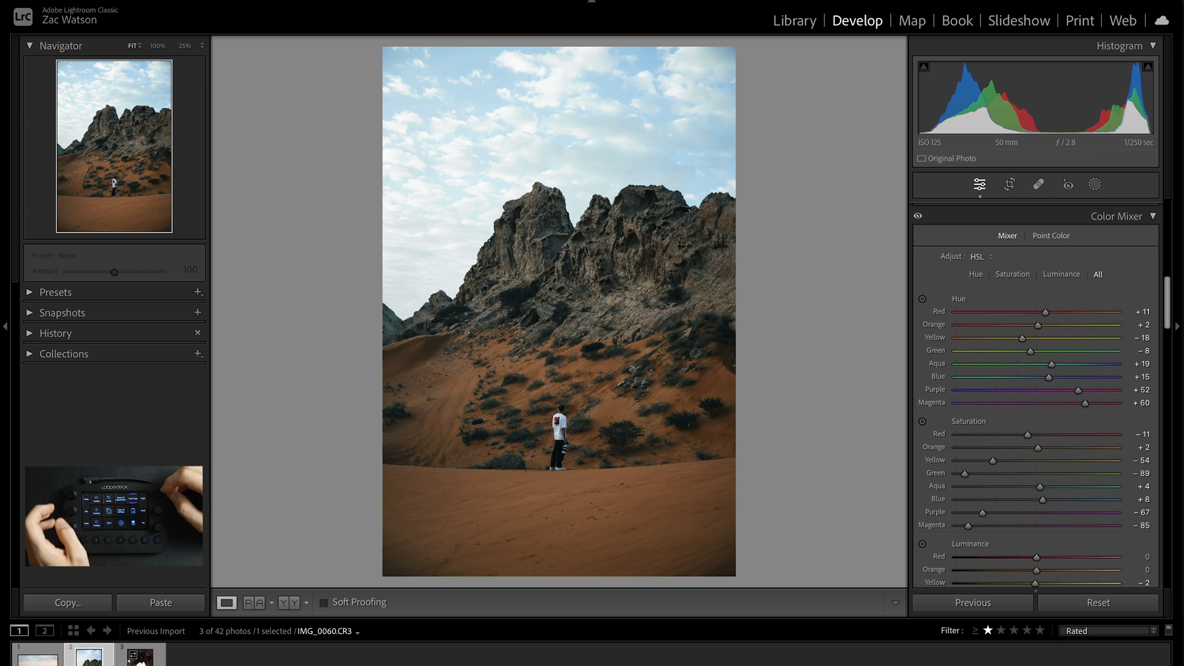
Step: Raise the shadows of IMG_0060.CR3 to +52 and try exposure up to +0.65 before settling it at +0.55
key(ctrl+1)
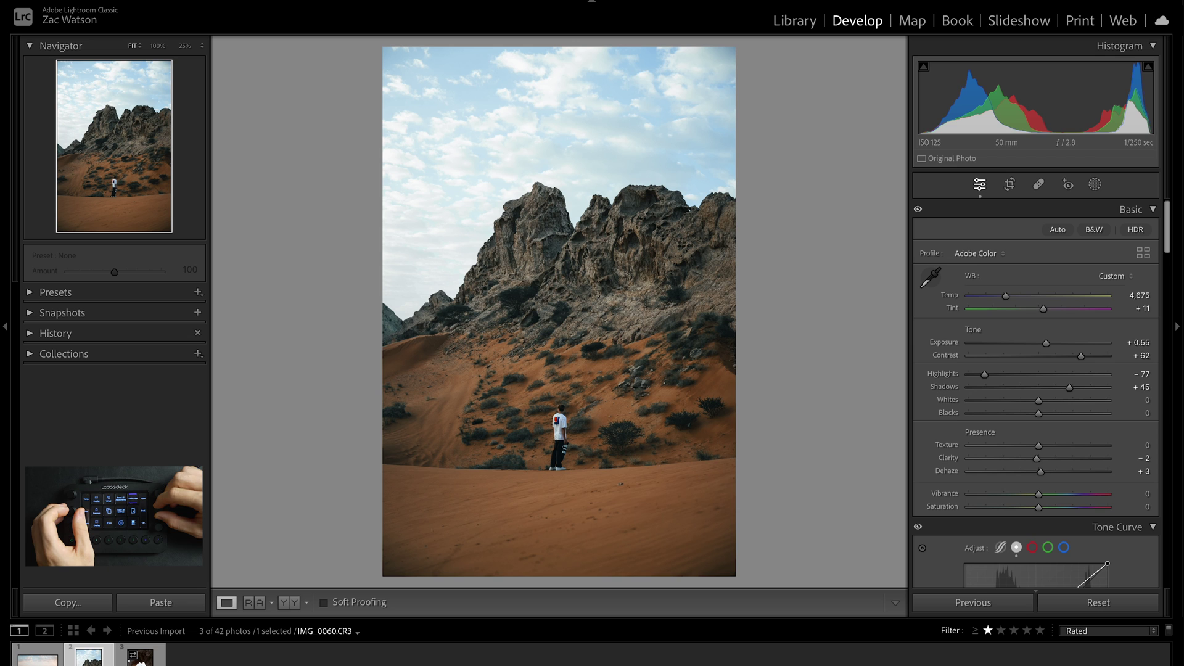
key(equal)
key(equal)
key(equal)
key(equal)
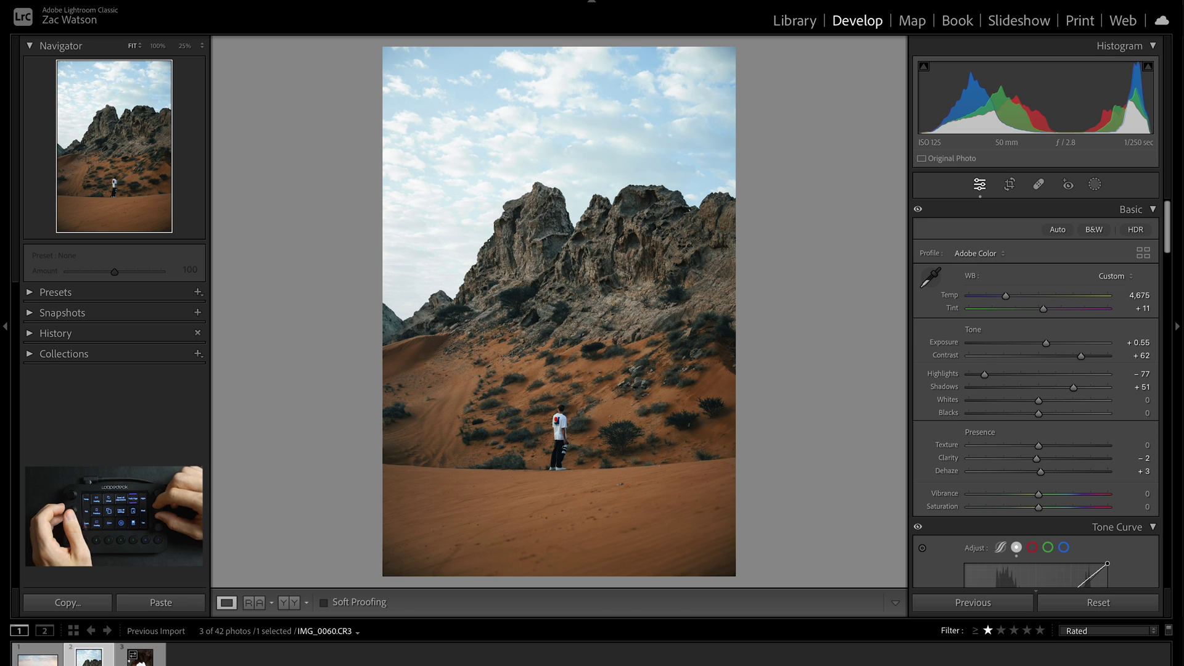
key(equal)
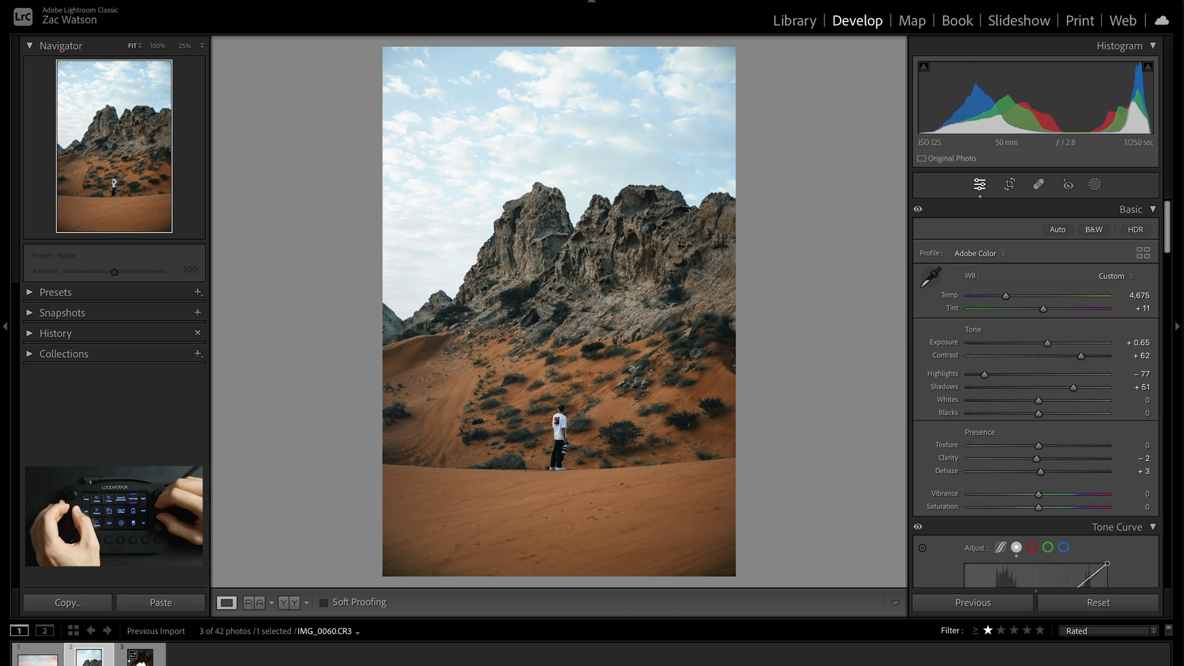
key(minus)
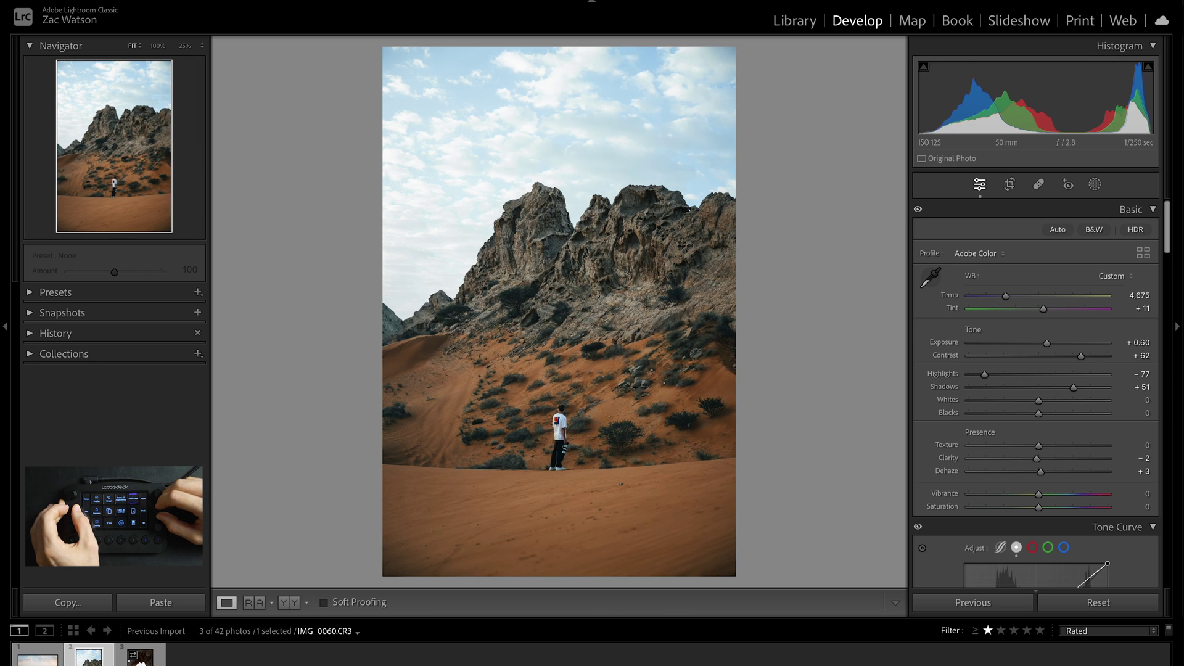
key(minus)
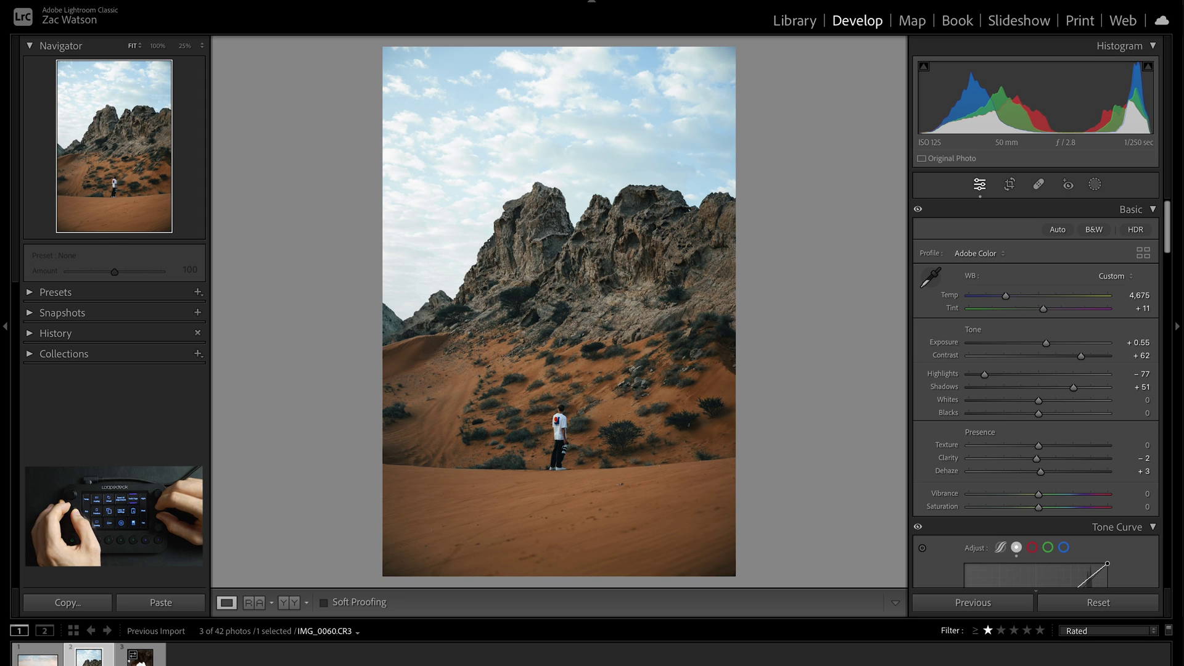
key(equal)
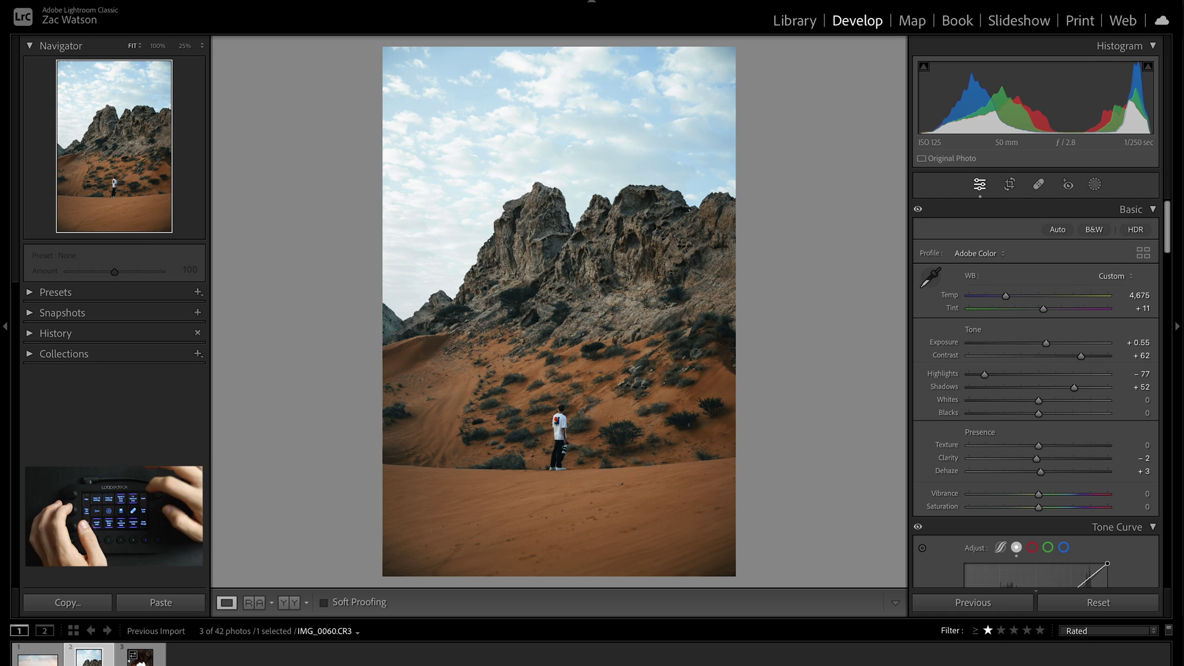
Step: Strengthen the post-crop vignette on IMG_0060.CR3 by setting its amount to −20
key(ctrl+8)
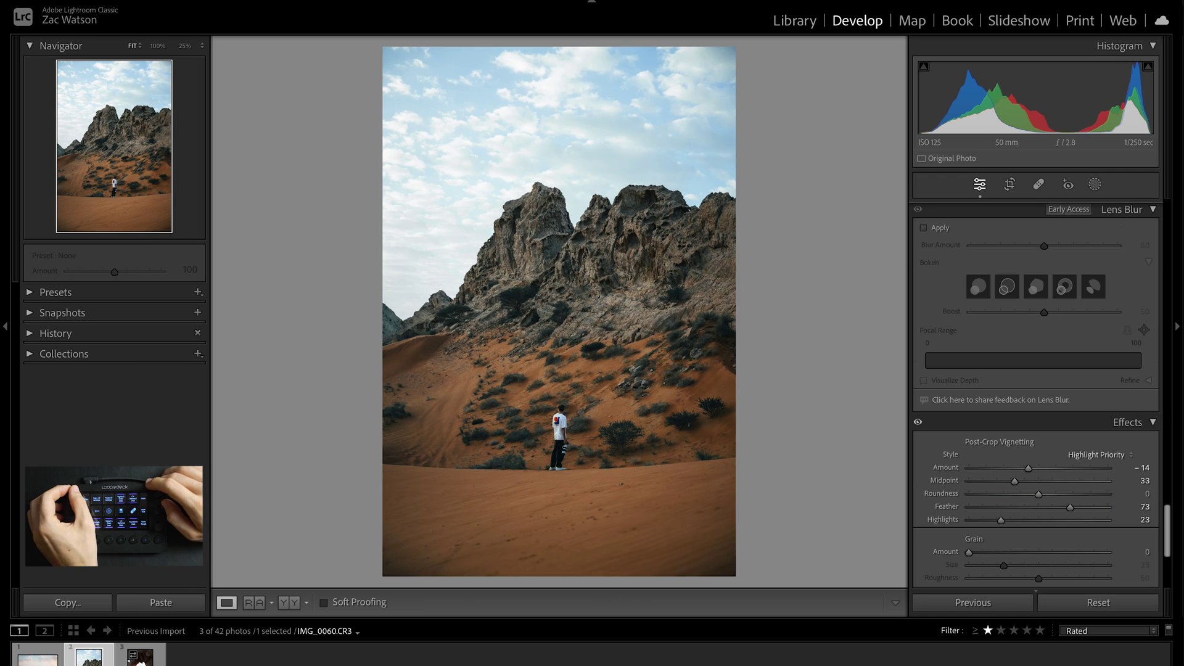
key(minus)
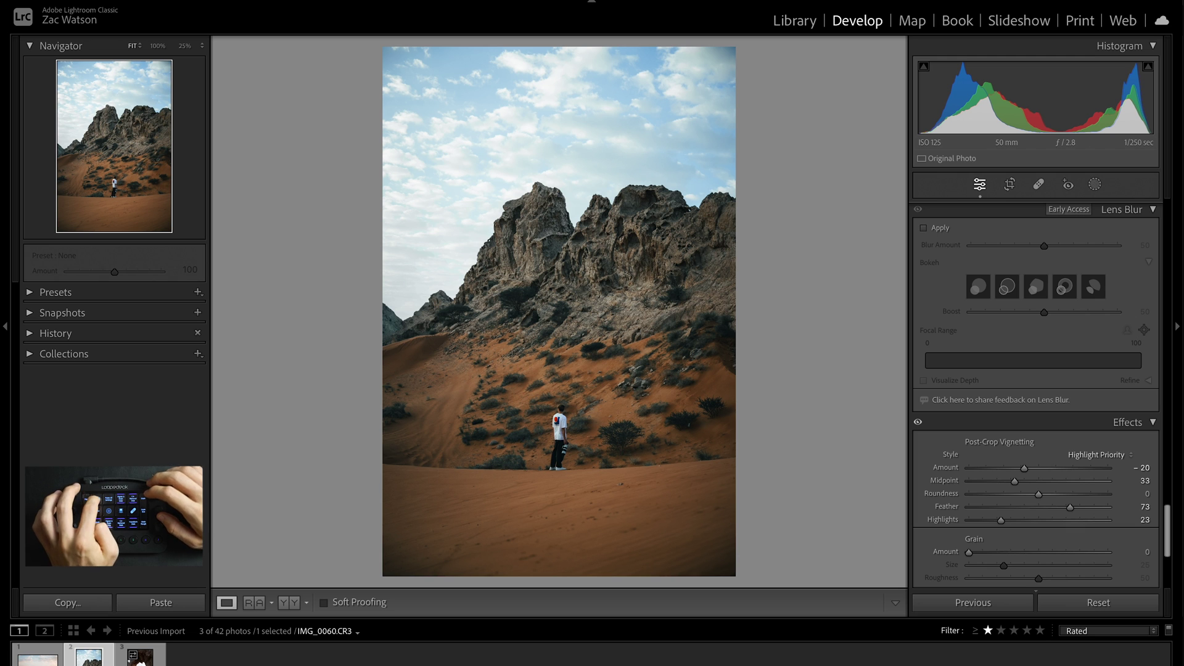
Step: Copy all develop settings of IMG_0060.CR3 and open the next rated photo, IMG_0077.CR3
key(ctrl+shift+c)
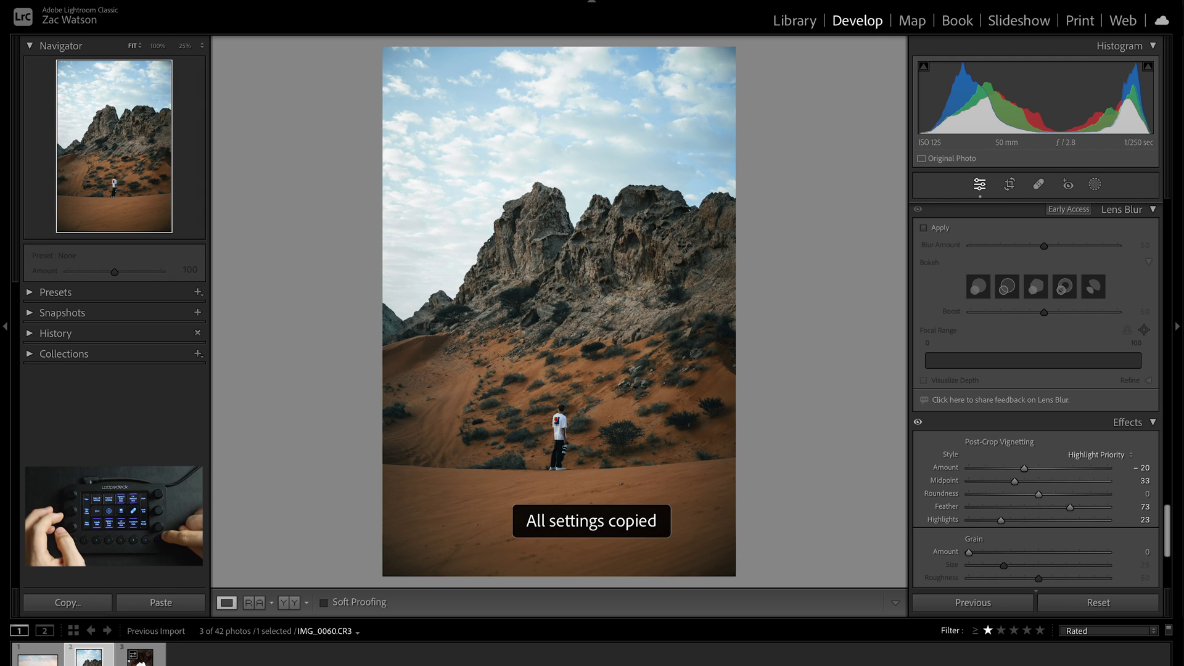
key(Right)
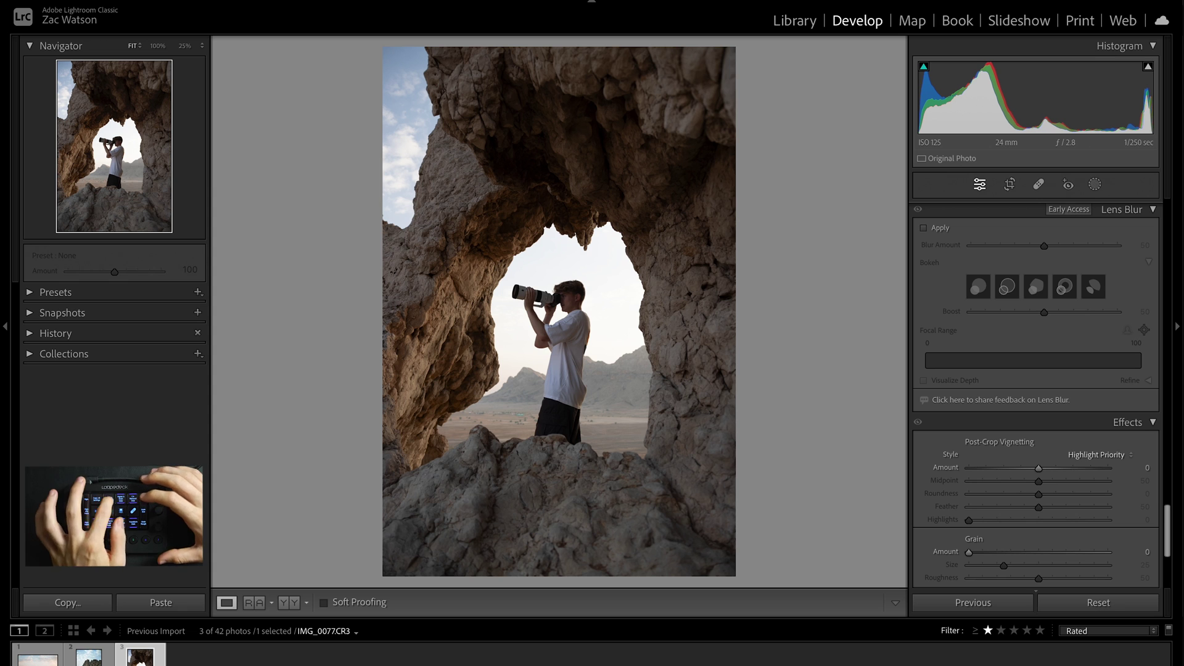
Step: Paste the copied develop settings onto IMG_0077.CR3 and raise its color temperature for a warmer look
key(ctrl+shift+v)
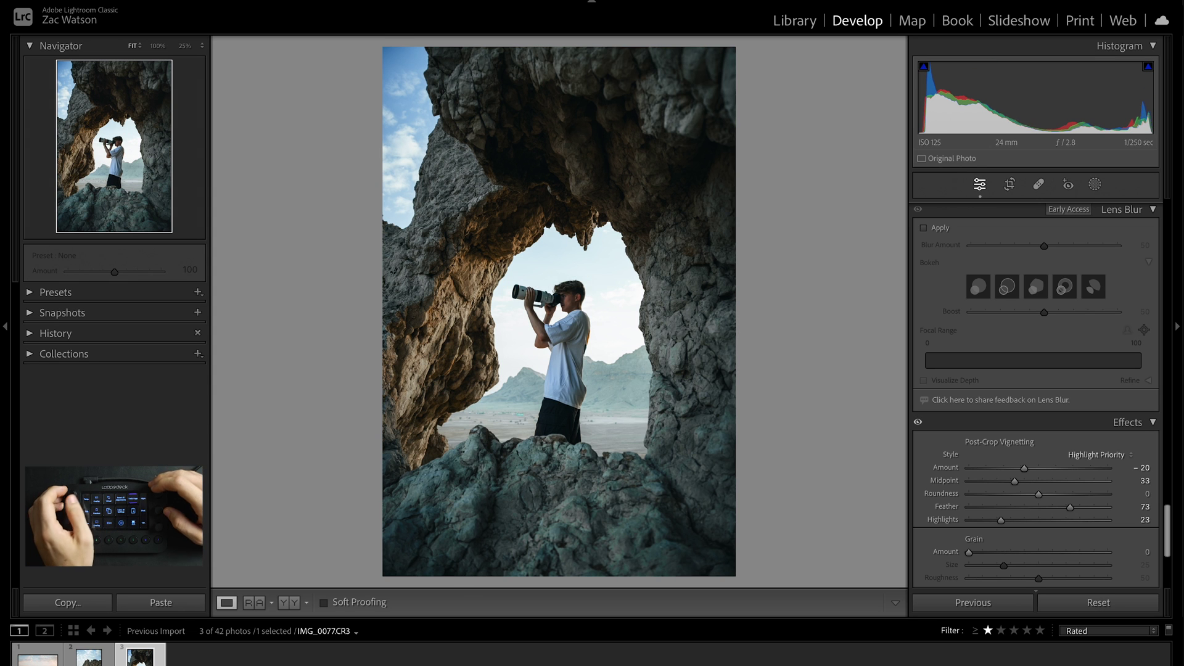
key(equal)
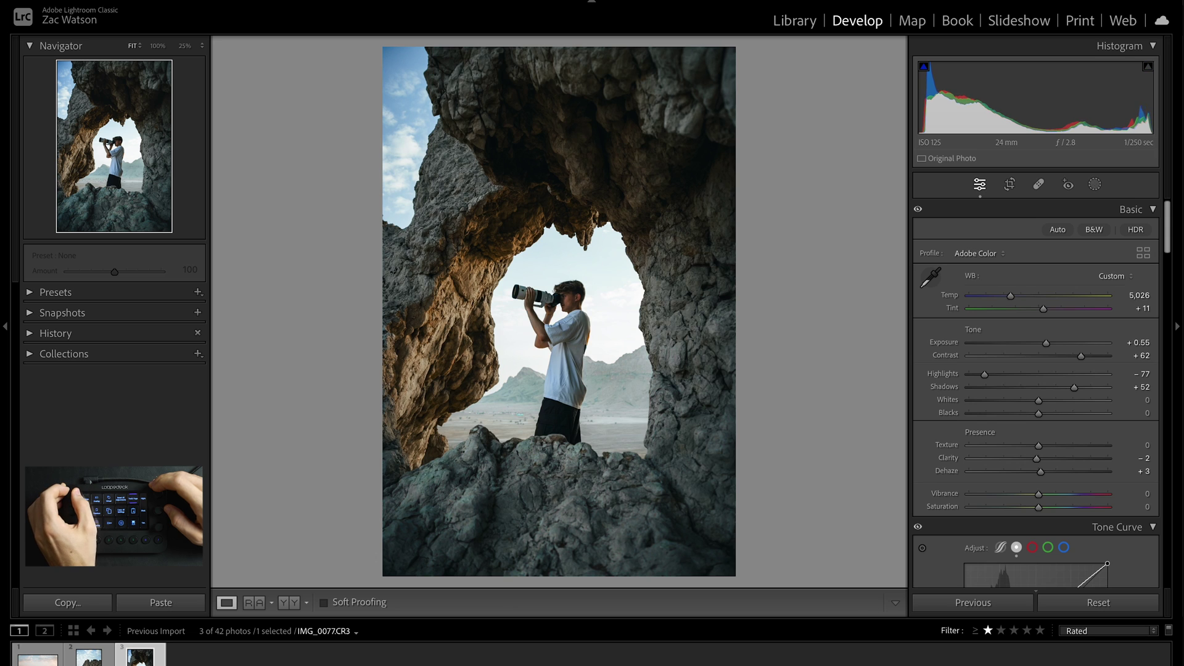
key(equal)
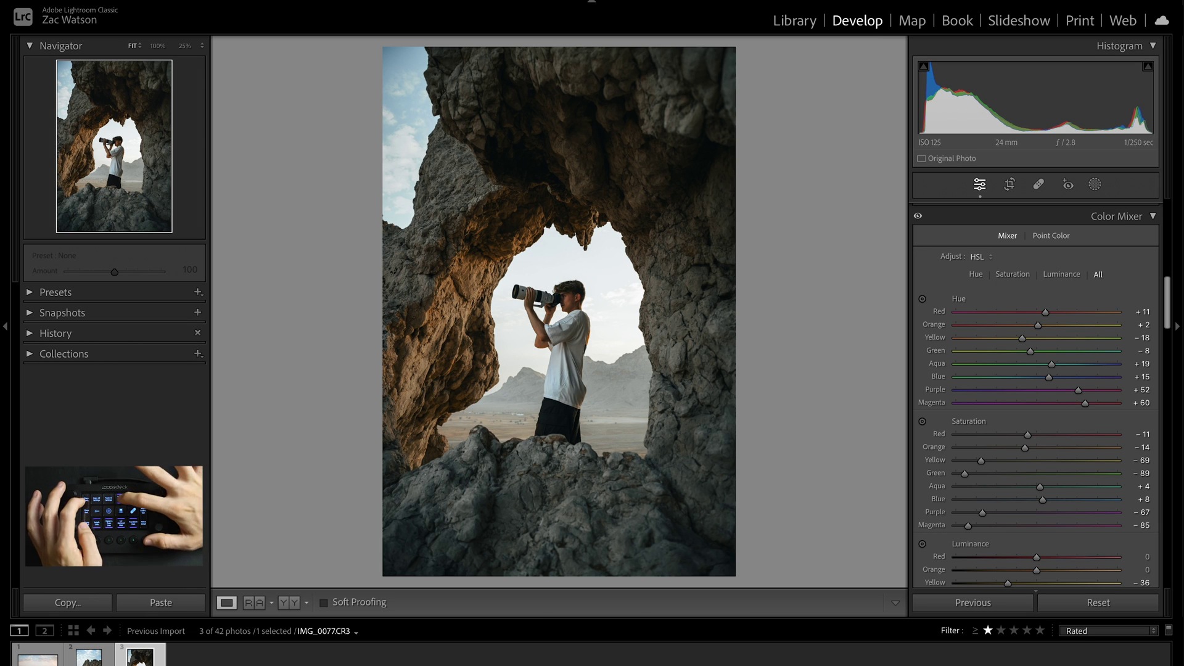
Step: Set the post-crop vignette amount of IMG_0077.CR3 to −23 and compare the edit with the original photo
scroll(1035, 396, down, 20)
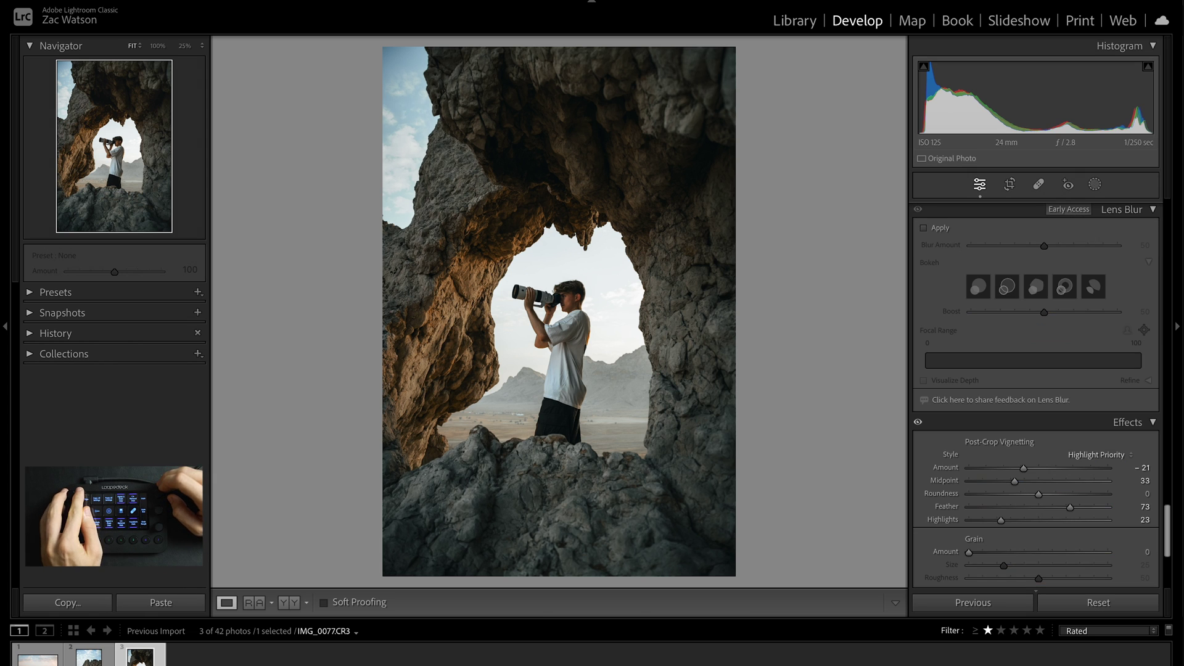
key(equal)
key(equal)
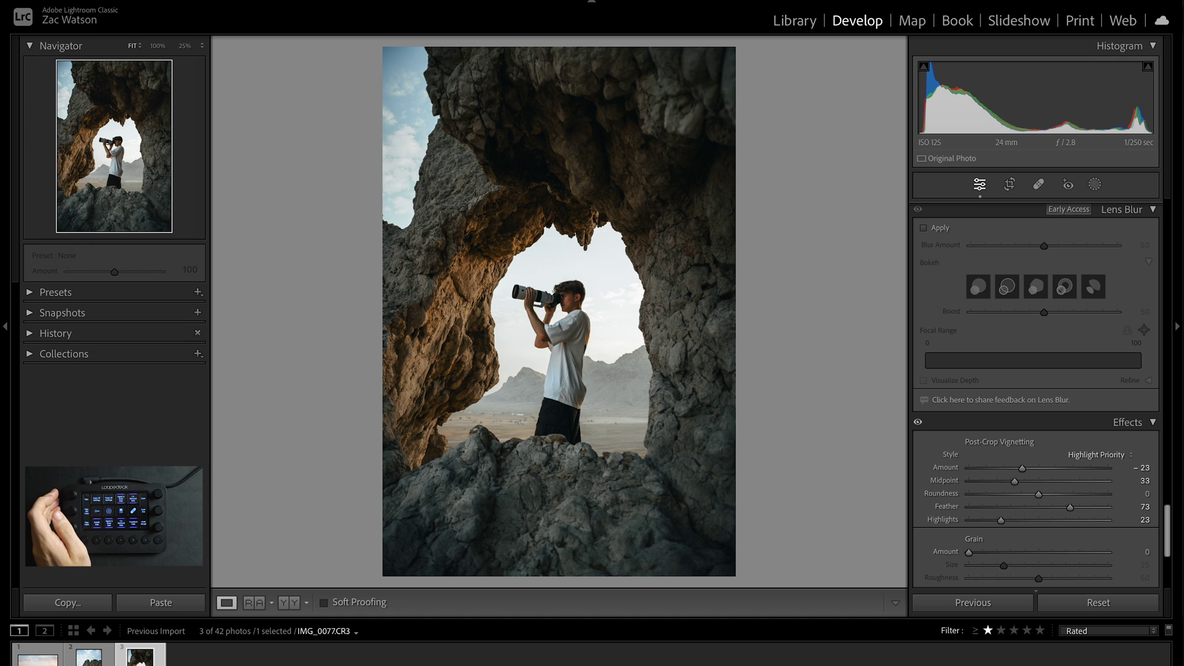
key(backslash)
key(backslash)
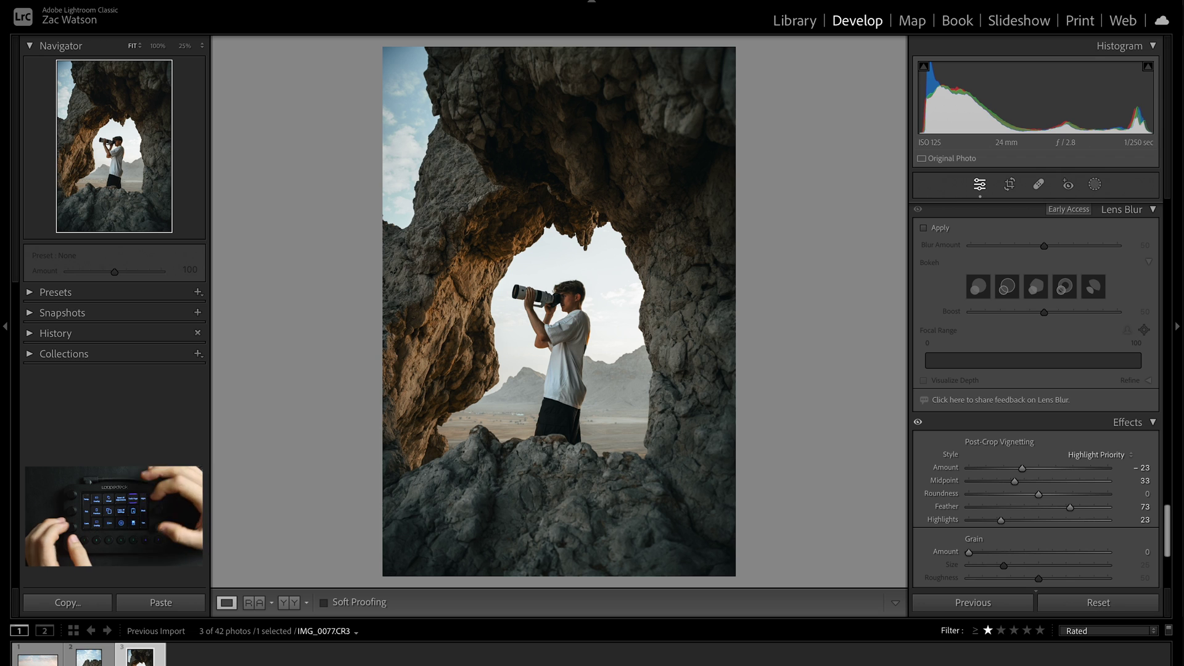
Step: Go back to IMG_0060.CR3 and create a mask that selects the sky
key(Left)
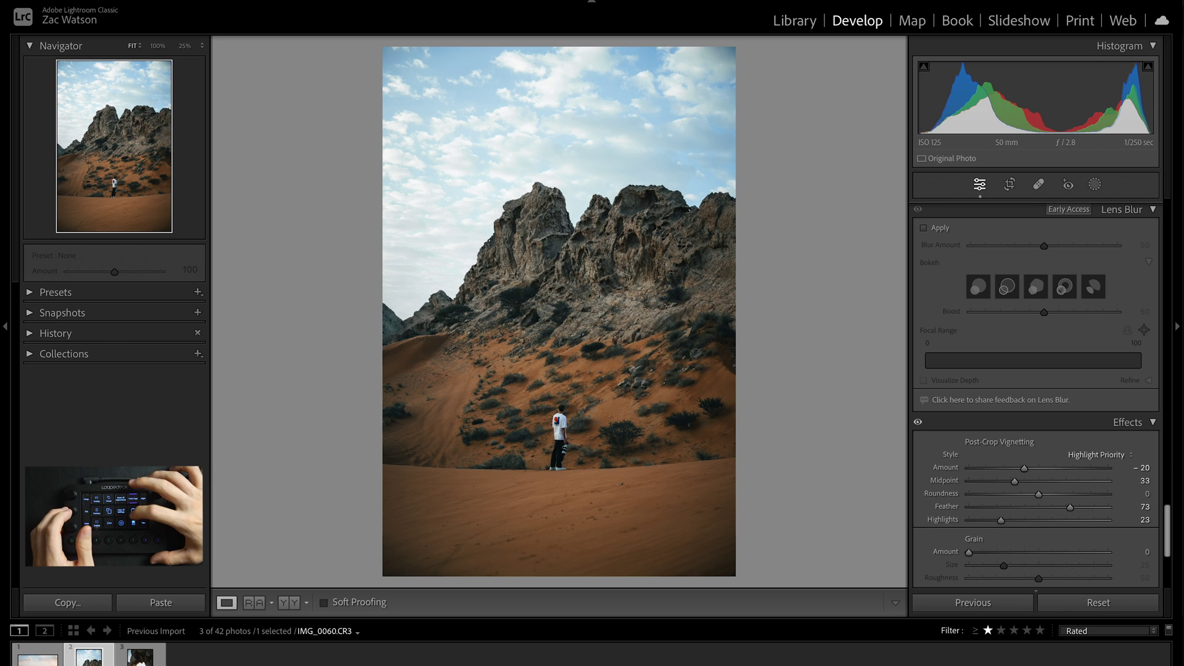
key(m)
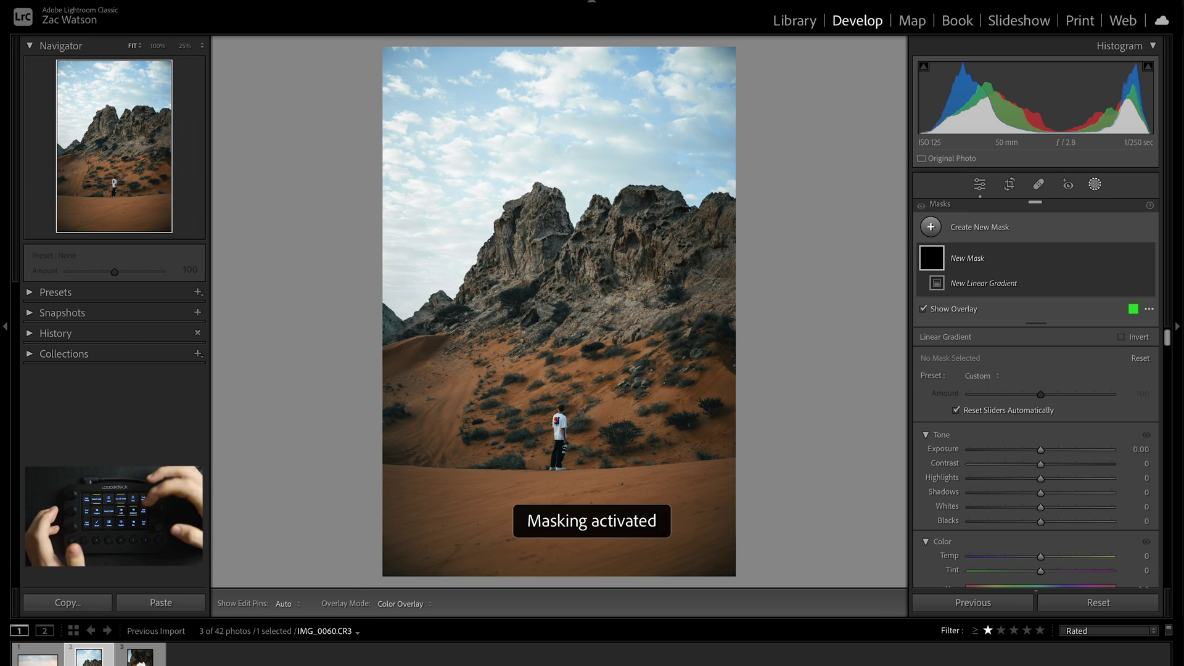
key(shift+s)
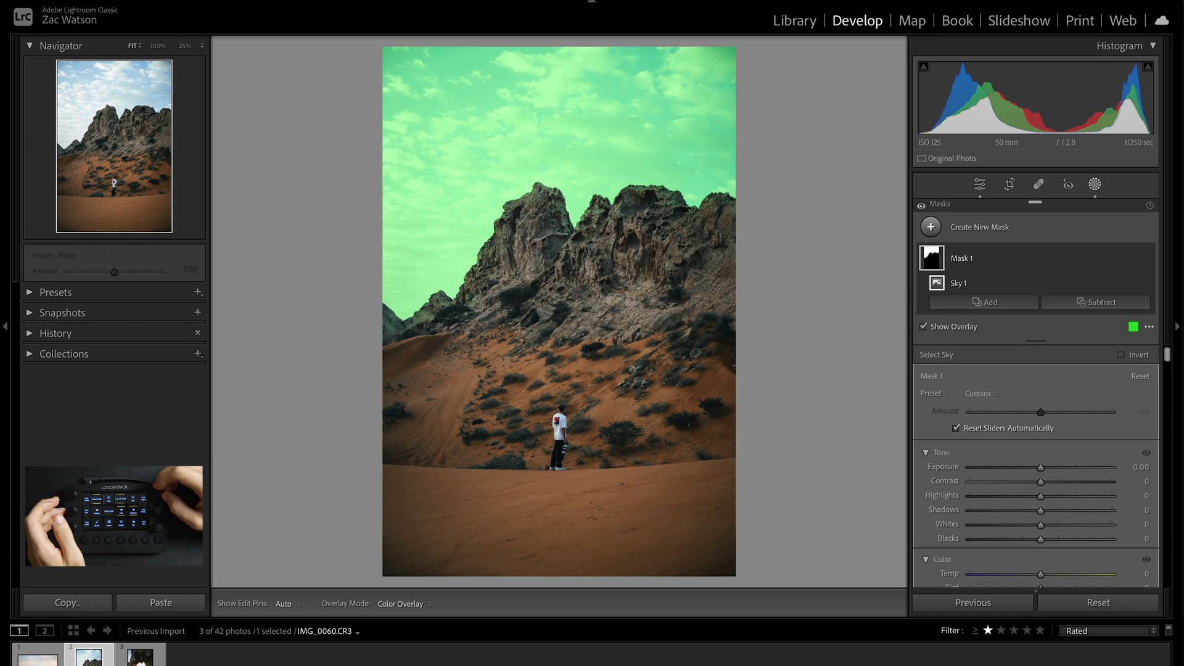
Step: Try the sky mask's exposure at 0.65, settle it at 0.10, and leave masking
key(plus)
key(plus)
key(plus)
key(plus)
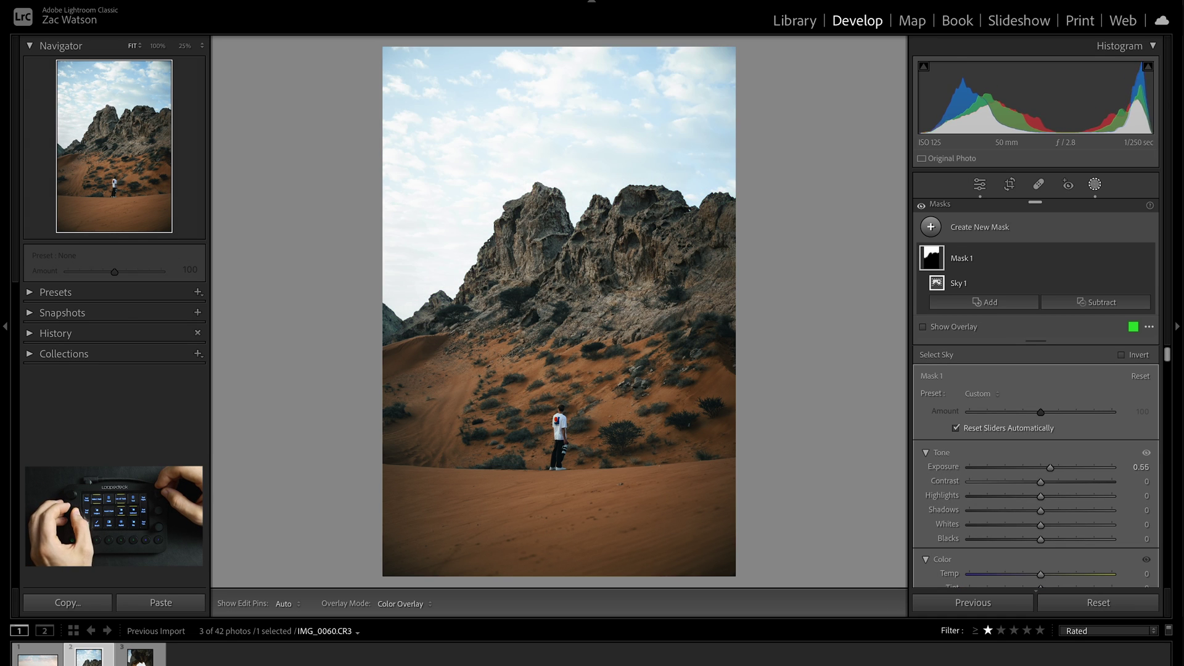
key(minus)
key(minus)
key(minus)
key(minus)
key(minus)
key(minus)
key(minus)
key(minus)
key(minus)
key(minus)
key(minus)
key(minus)
key(minus)
key(minus)
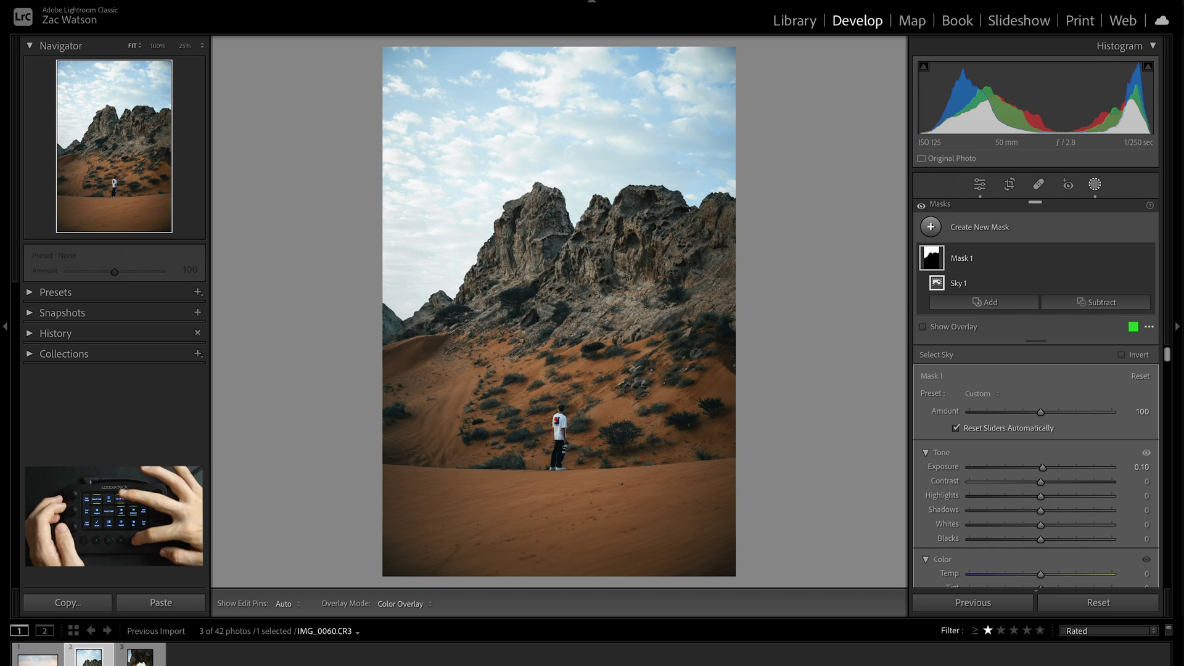
key(shift+w)
key(shift+w)
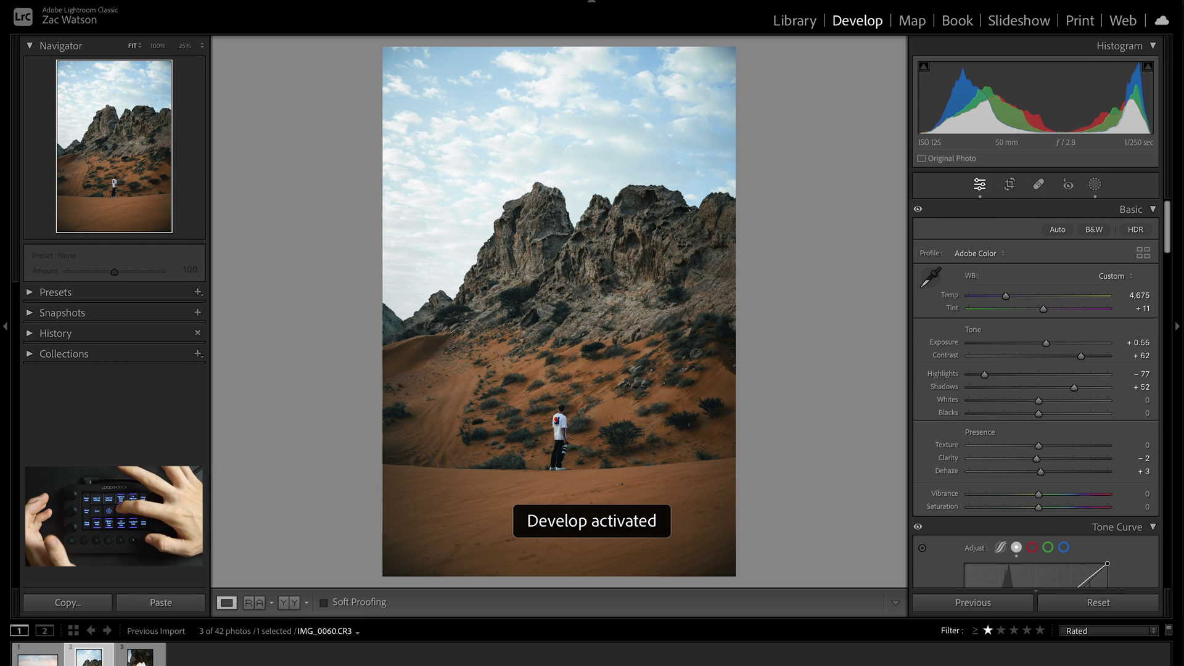
Step: Create a subject mask and intersect it with a brush, painting out the stray selection on the rocks along the photo's right edge
key(m)
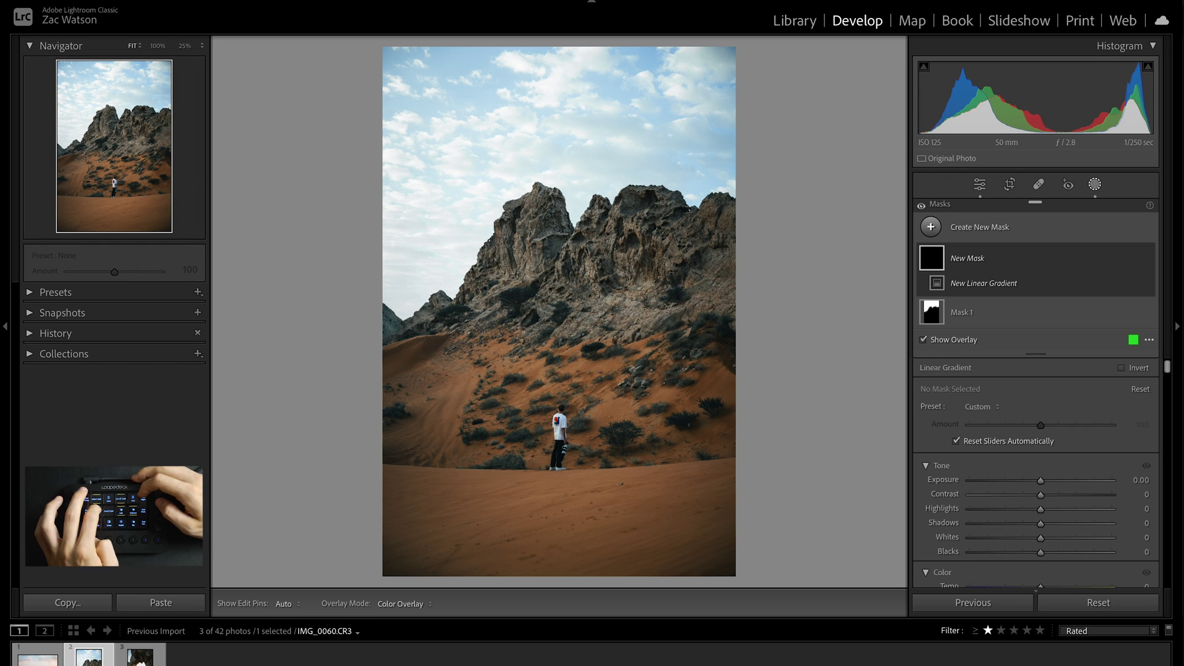
key(s)
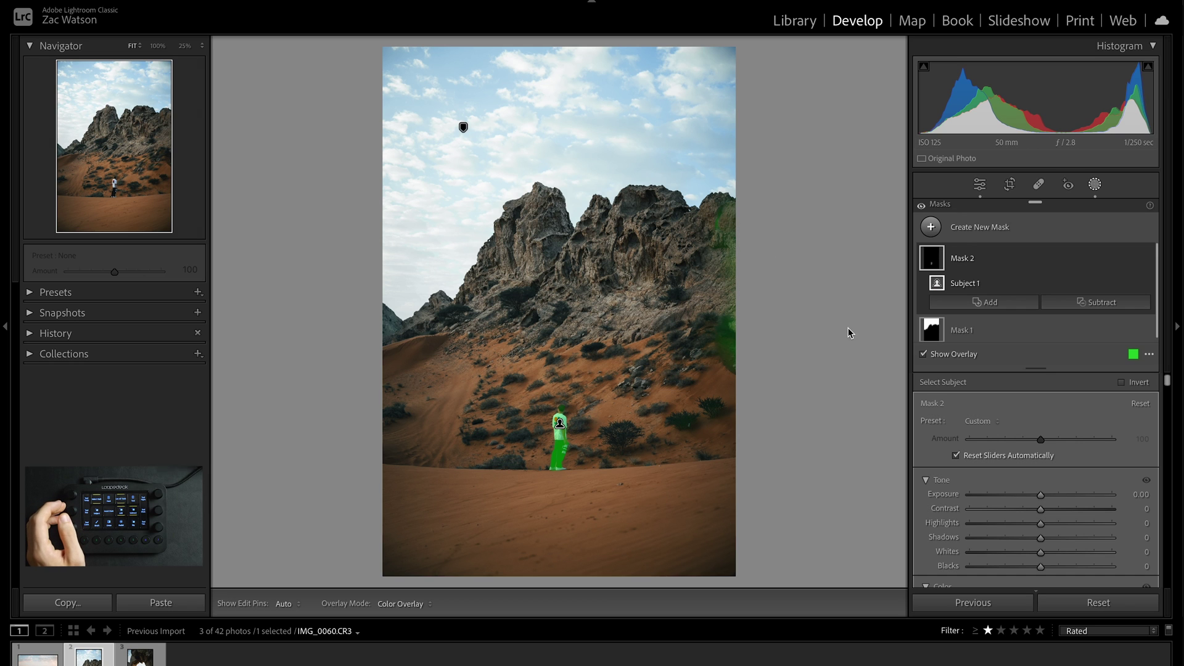
click(1137, 257)
mouse_move(1110, 324)
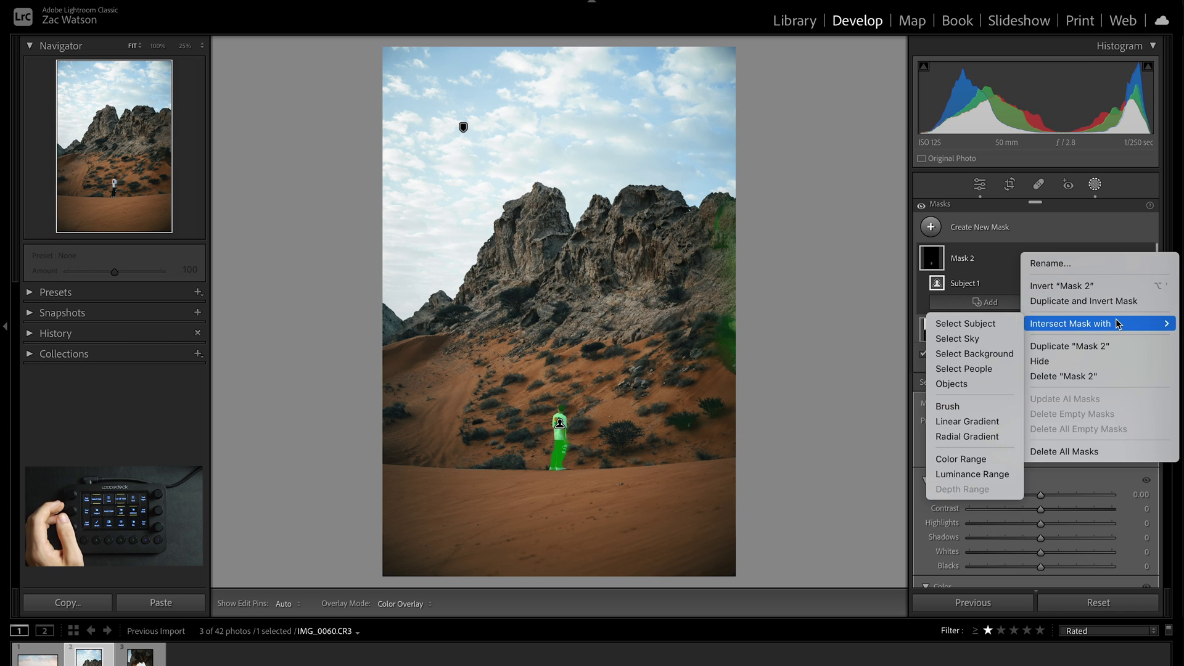
click(958, 406)
click(1122, 382)
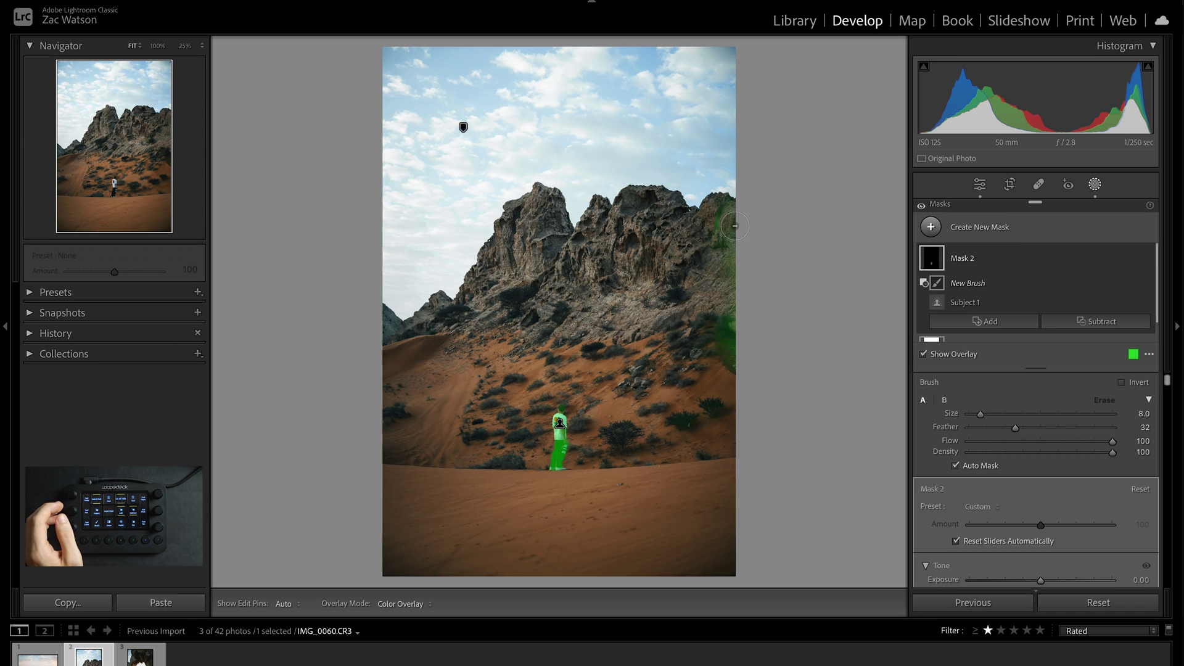
mouse_move(727, 231)
mouse_down()
mouse_move(725, 355)
mouse_move(740, 296)
mouse_move(730, 350)
mouse_move(698, 315)
mouse_move(721, 320)
mouse_up()
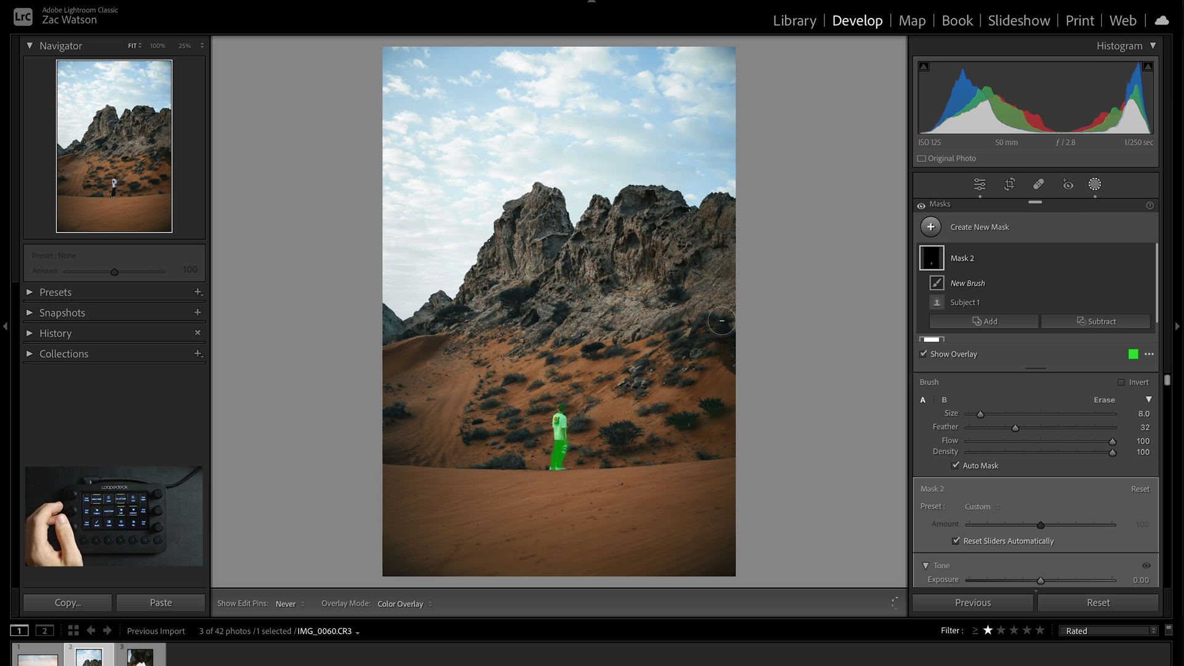
click(733, 228)
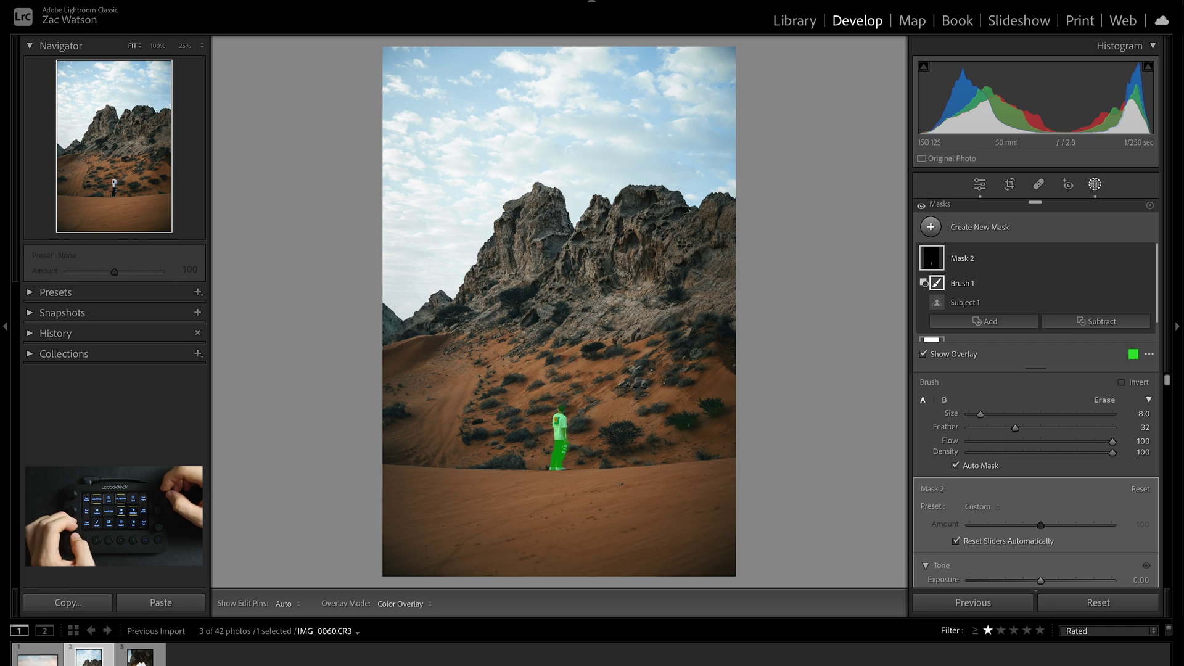
Step: Hide the mask overlay and set the subject mask's exposure to 0.05 and contrast to −12
key(o)
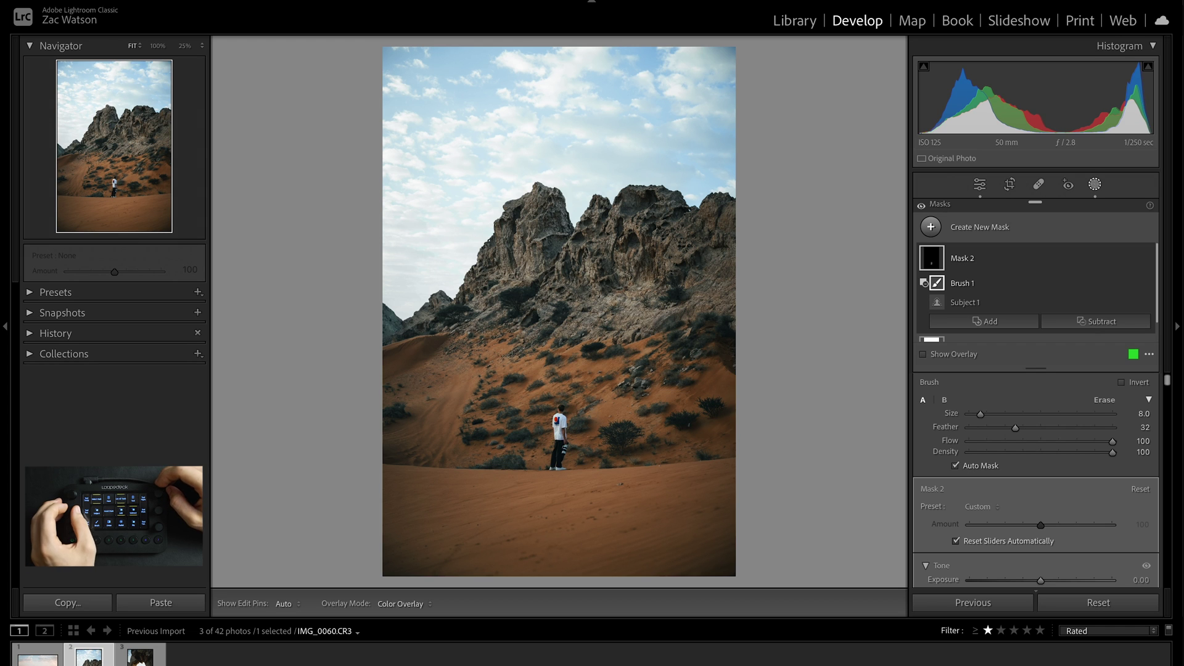
key(equal)
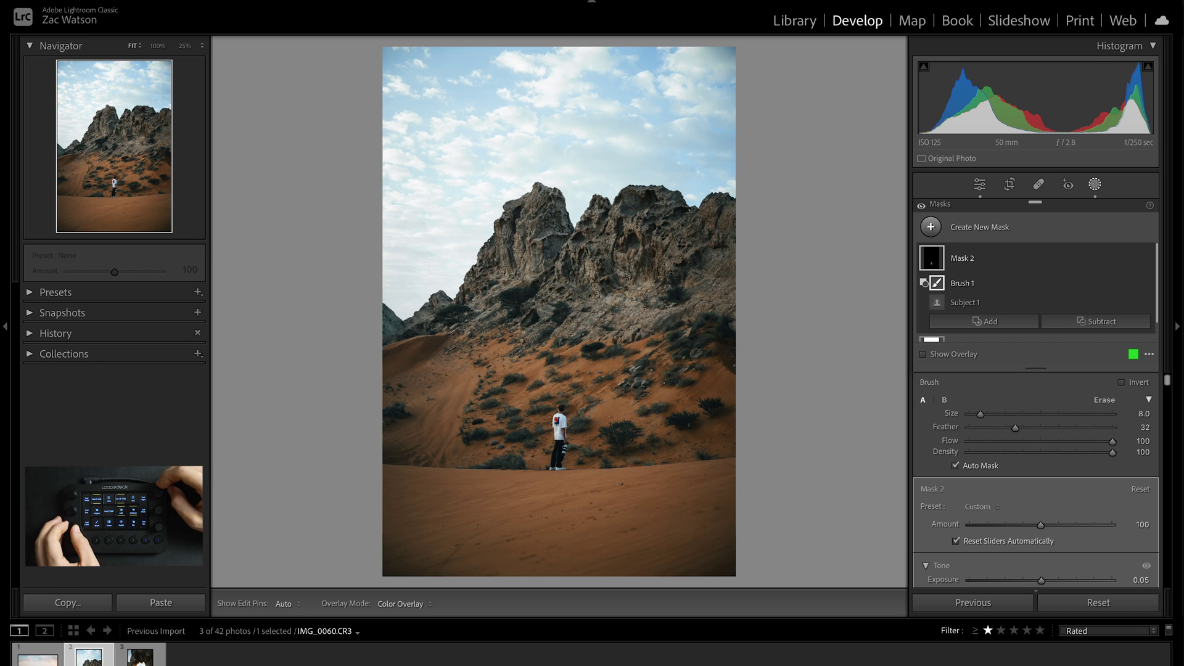
scroll(1036, 481, down, 3)
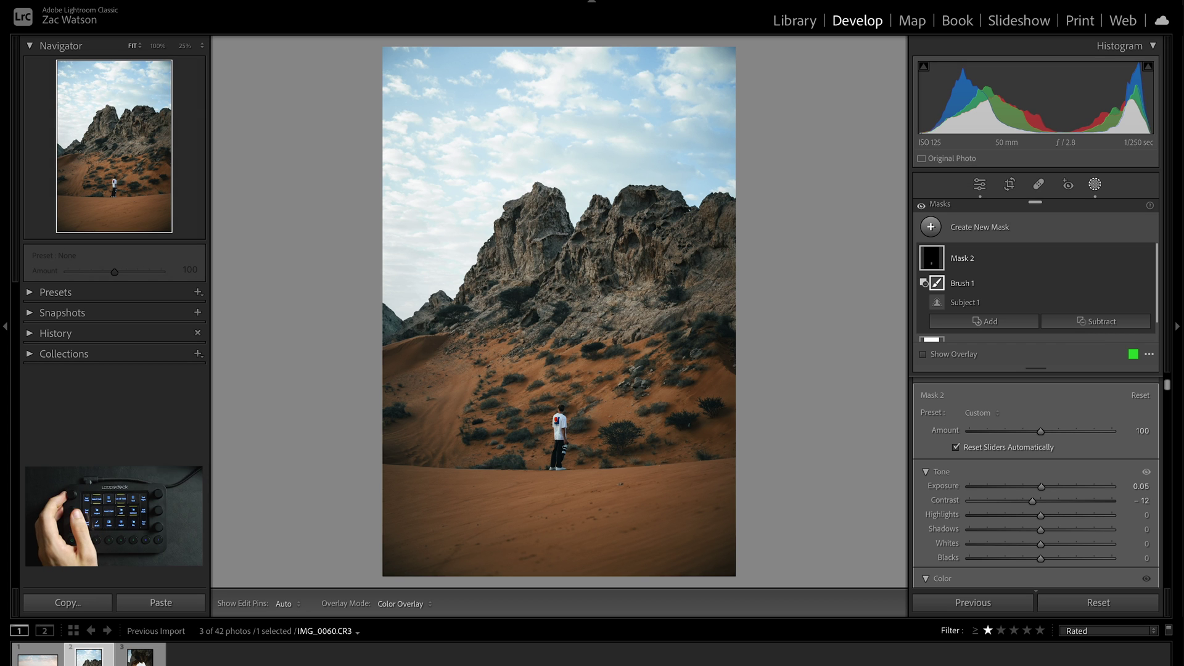
Step: Draw a large radial gradient as a new mask over the rocks and the person, and close masking
click(984, 321)
click(1005, 389)
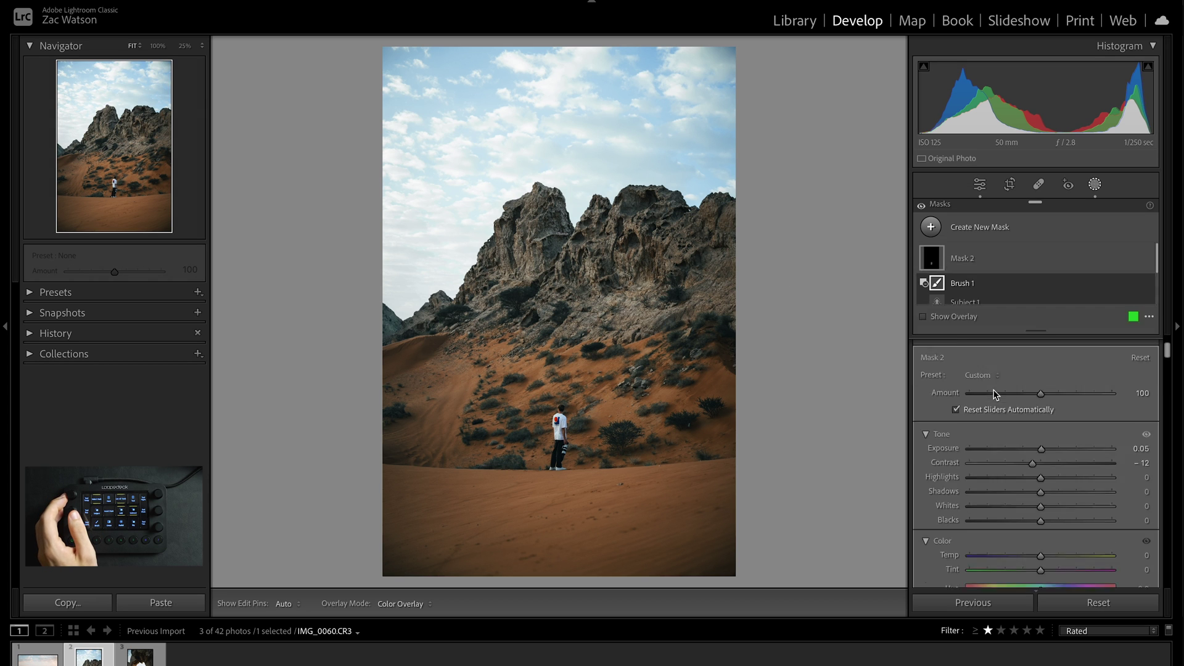
drag(512, 166, 769, 528)
drag(599, 302, 631, 435)
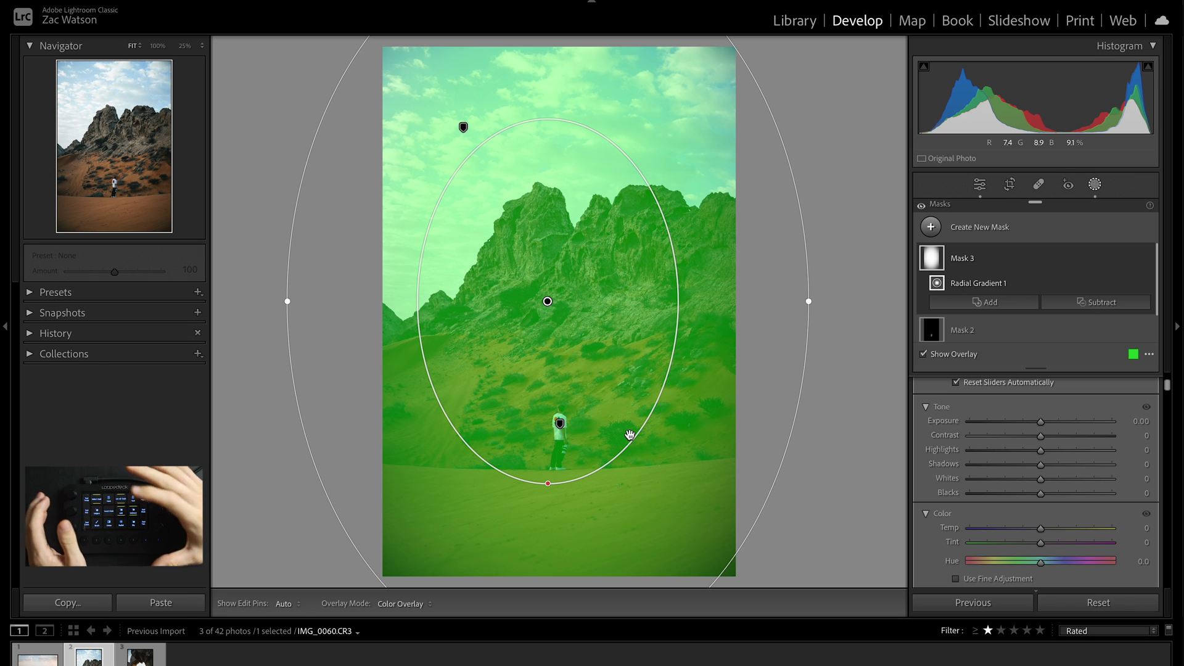
click(1095, 191)
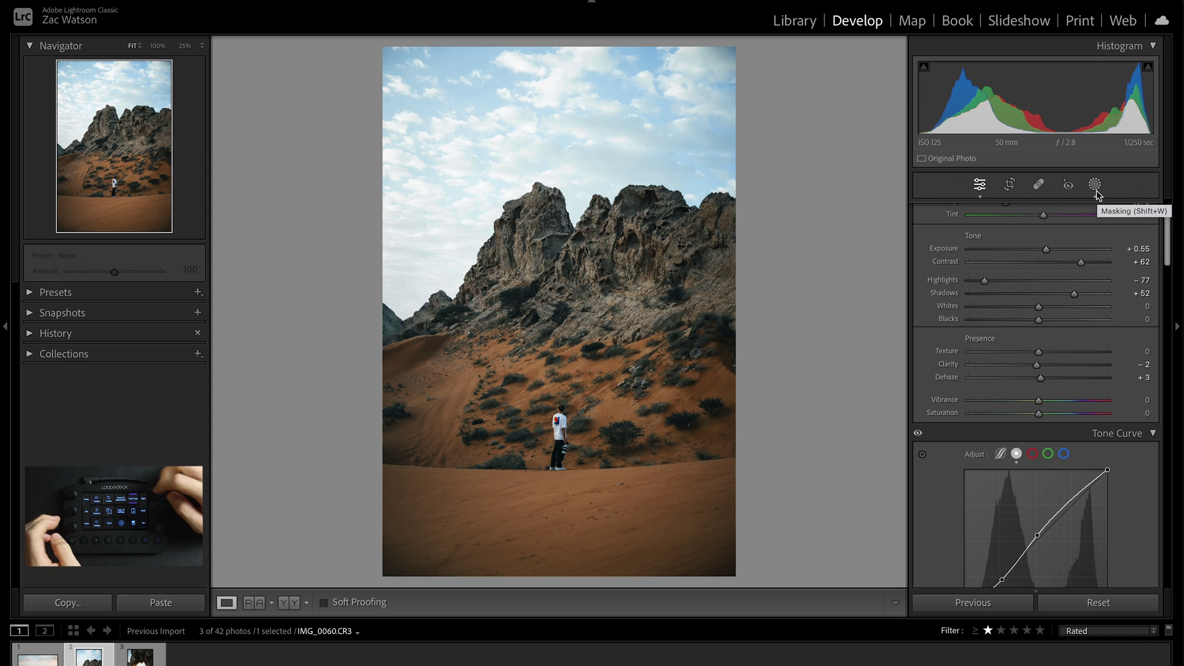
Step: Start cropping IMG_0060.CR3, try a rotation of −0.73, and reset the crop angle to 0.00
key(r)
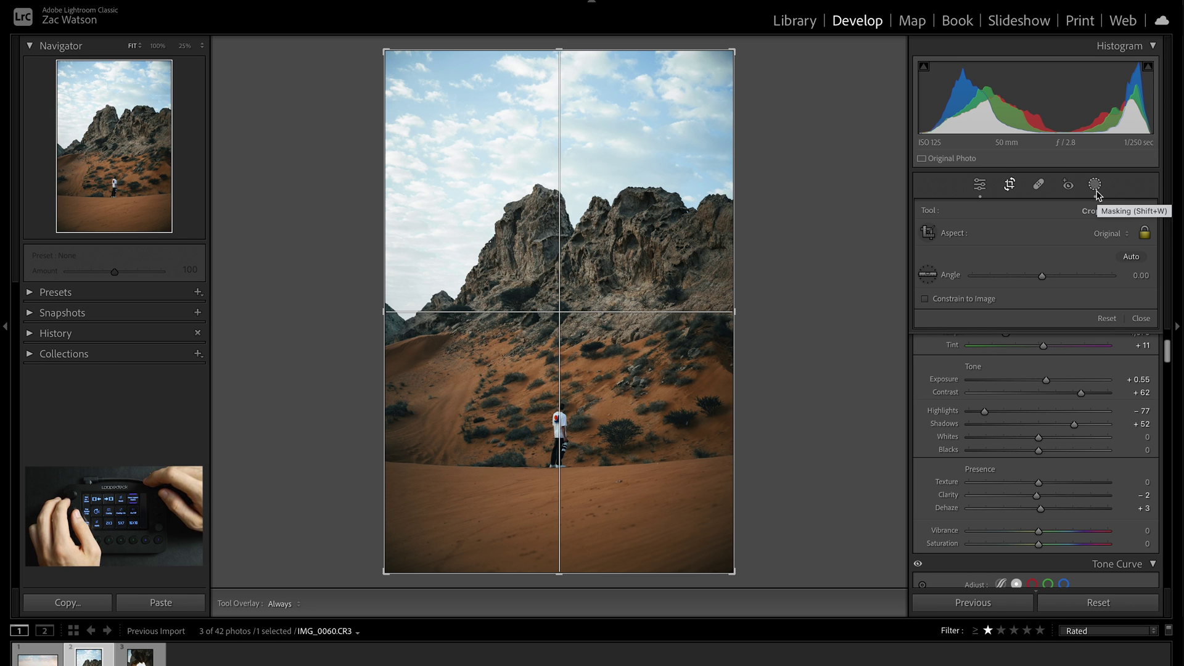
key(equal)
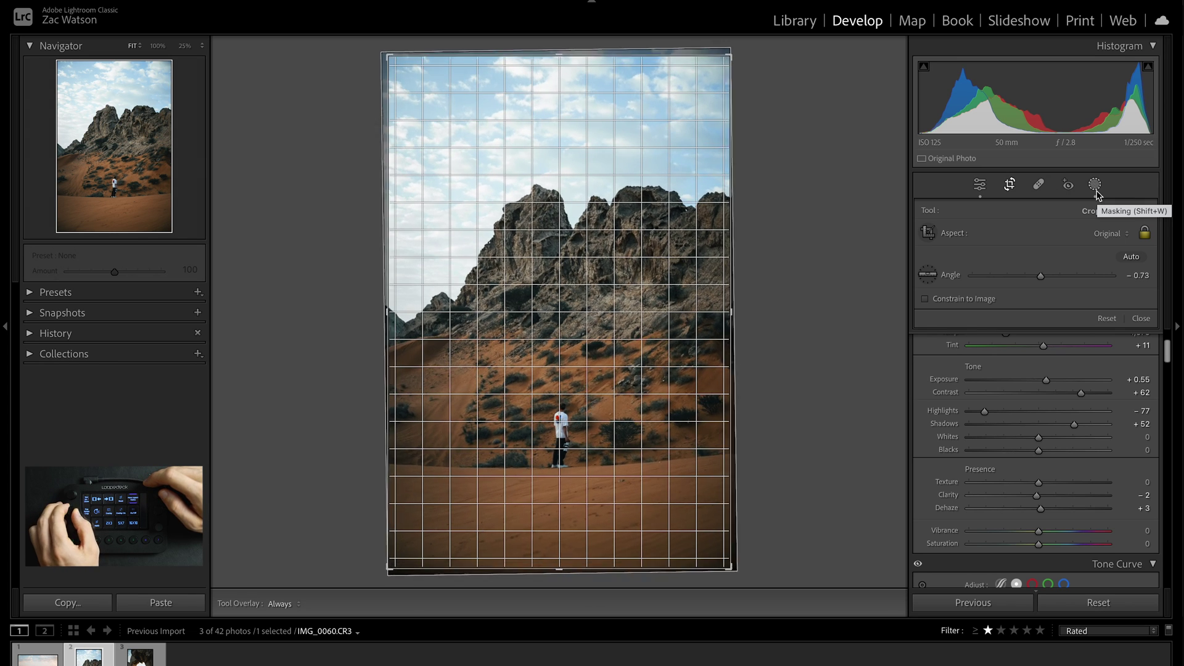
key(minus)
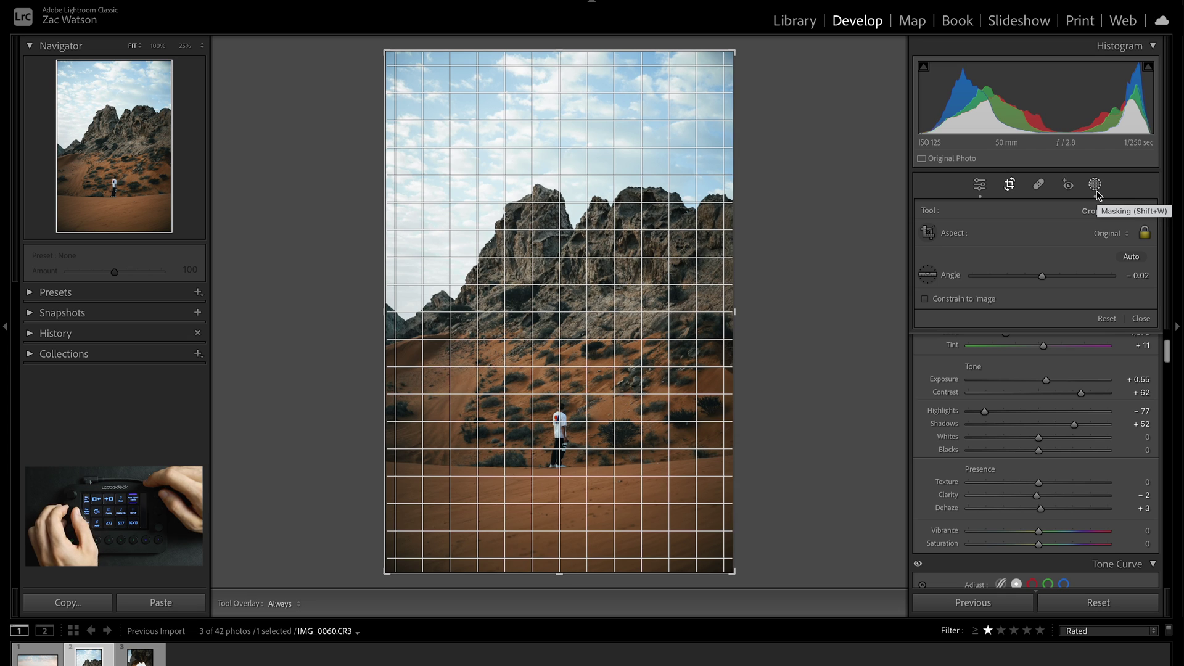
key(equal)
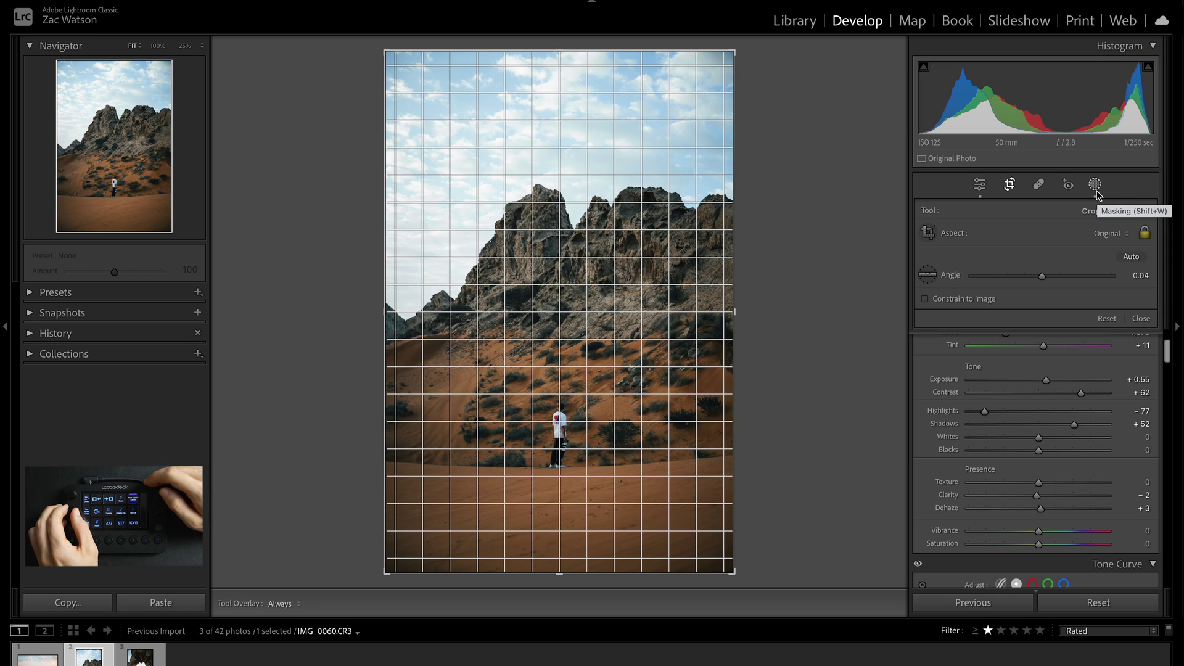
double_click(1042, 276)
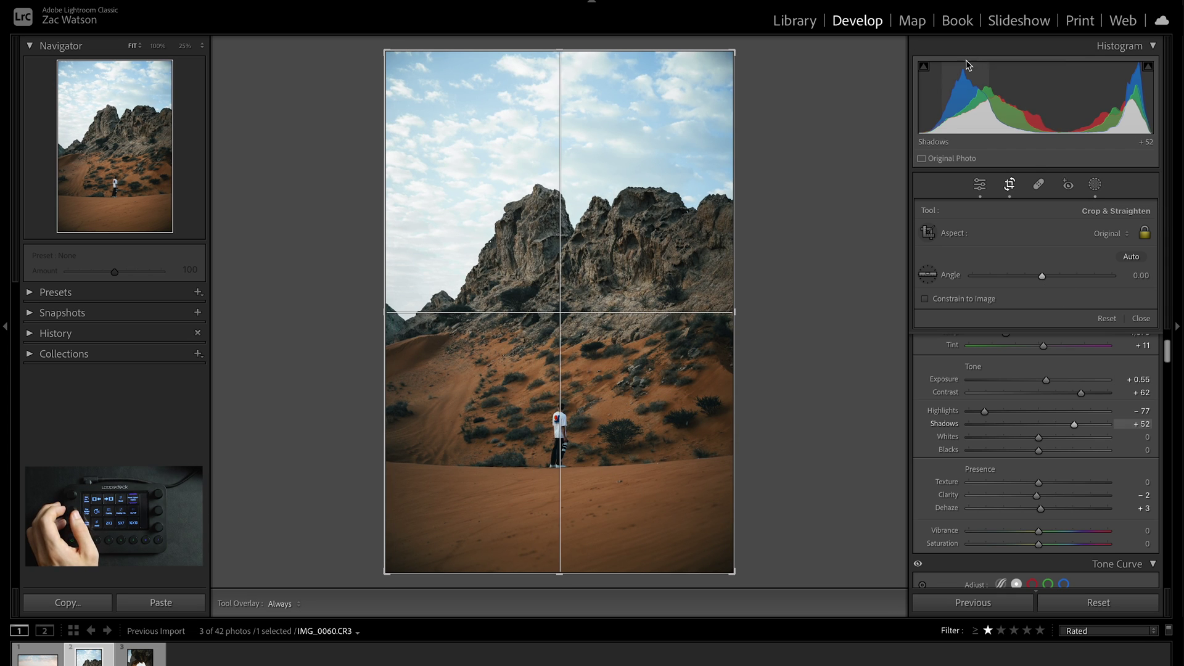
Step: Tighten the crop evenly around the photo's centre, keeping the original aspect ratio
key(minus)
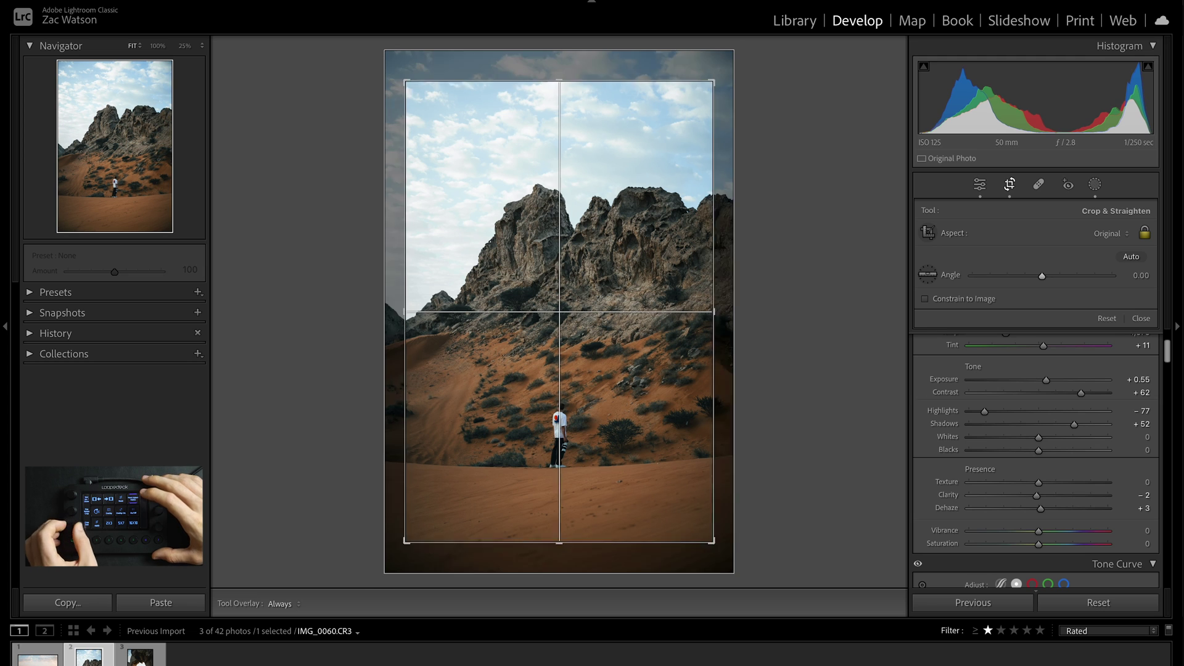
key(equal)
key(minus)
key(equal)
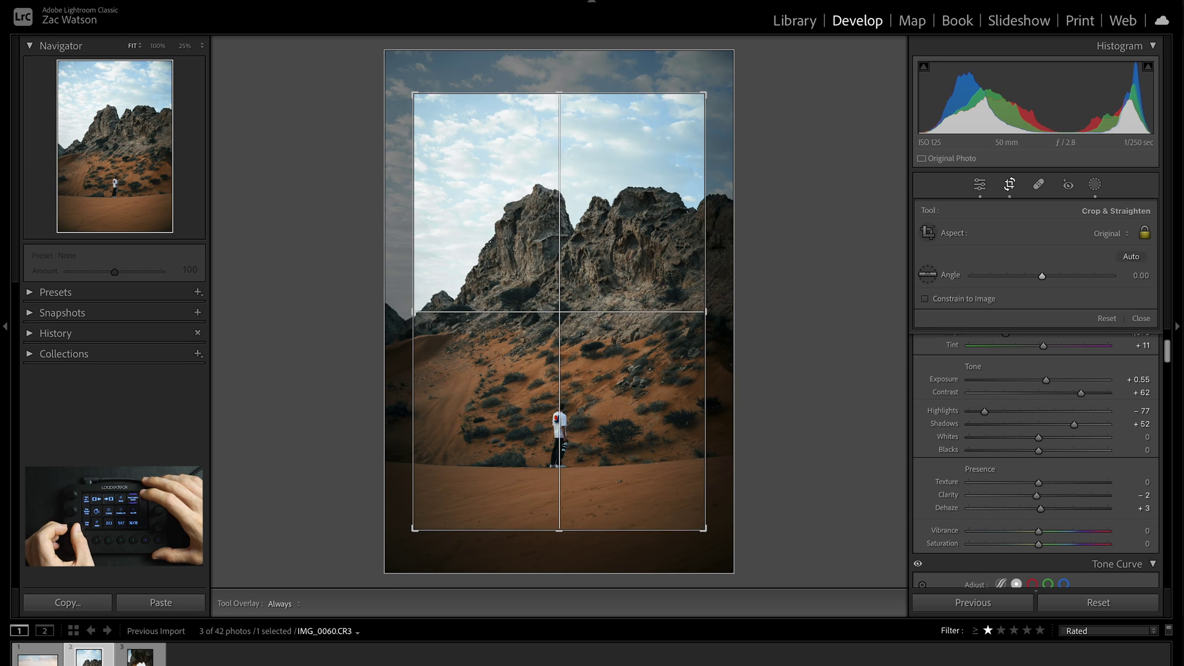
key(minus)
key(minus)
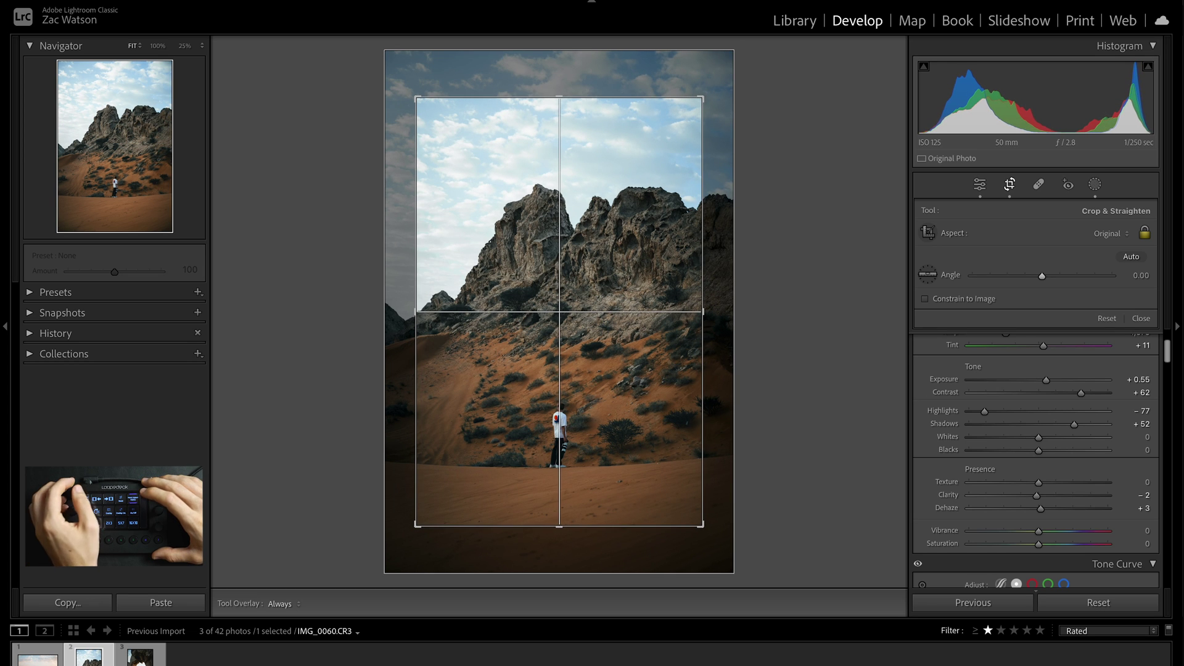
Step: Shift the photo down inside the crop frame to include more sky and less foreground sand
key(Down)
key(Down)
key(Down)
key(Down)
key(Down)
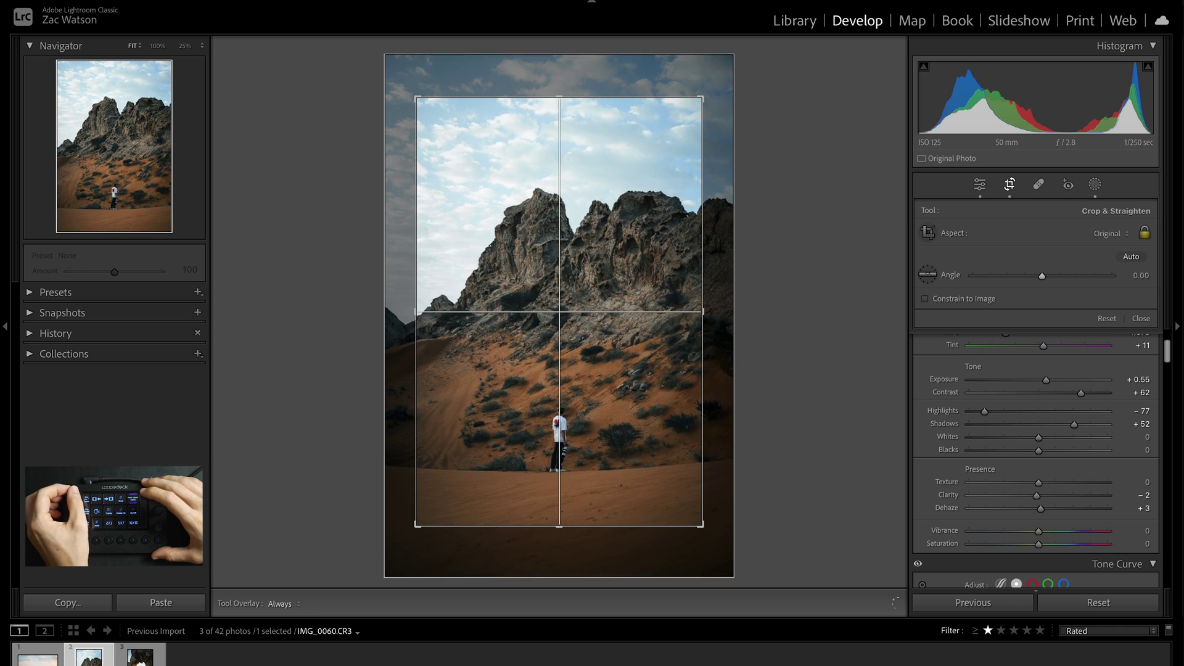
key(Down)
key(Down)
key(Down)
key(Down)
key(Down)
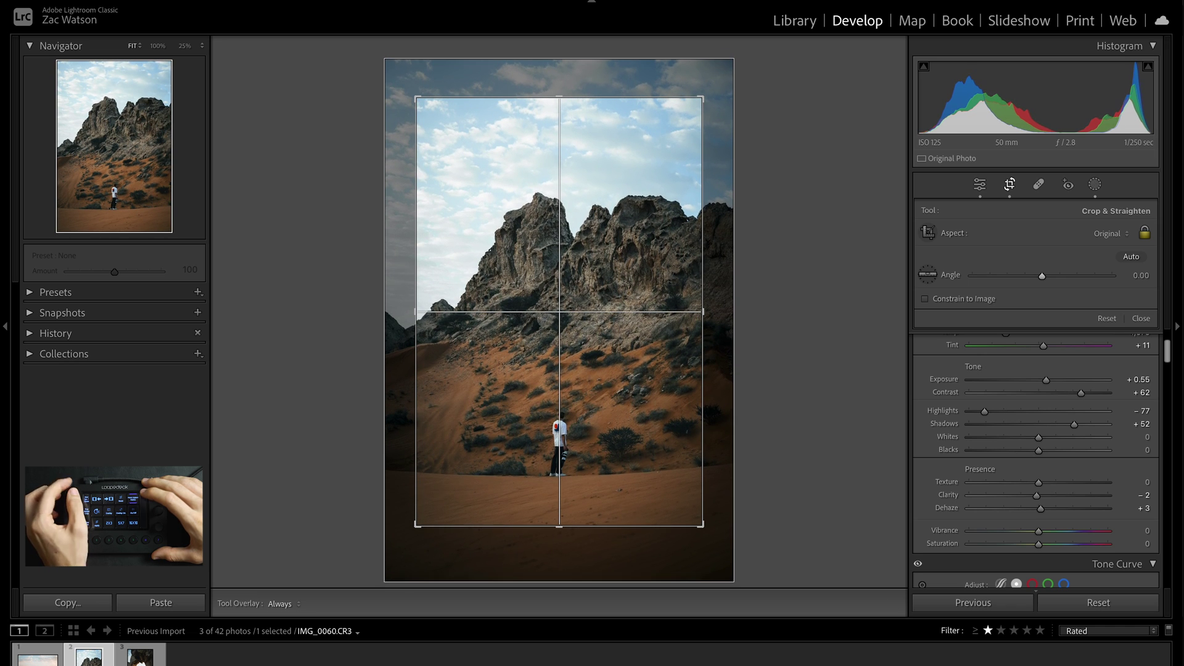
key(Down)
key(Down)
key(Down)
key(Down)
key(Down)
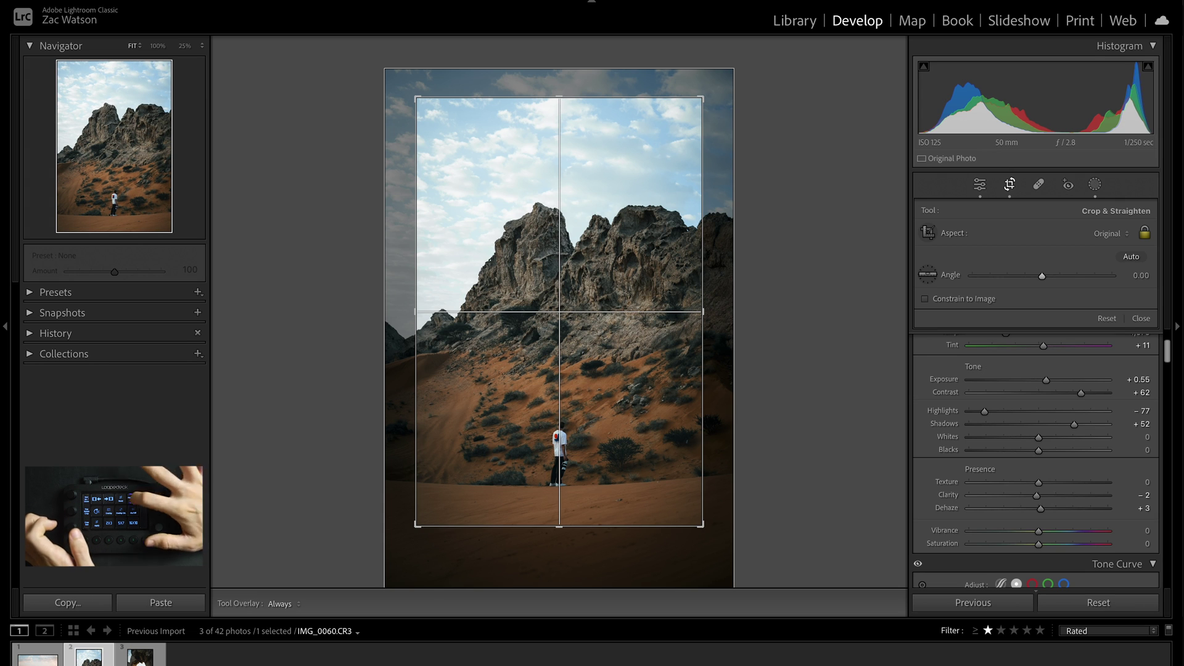
Step: Set IMG_0060.CR3's crop to the 4 x 5 / 8 x 10 aspect, shift the photo up to show more sand below the person, and apply it
key(shift+a)
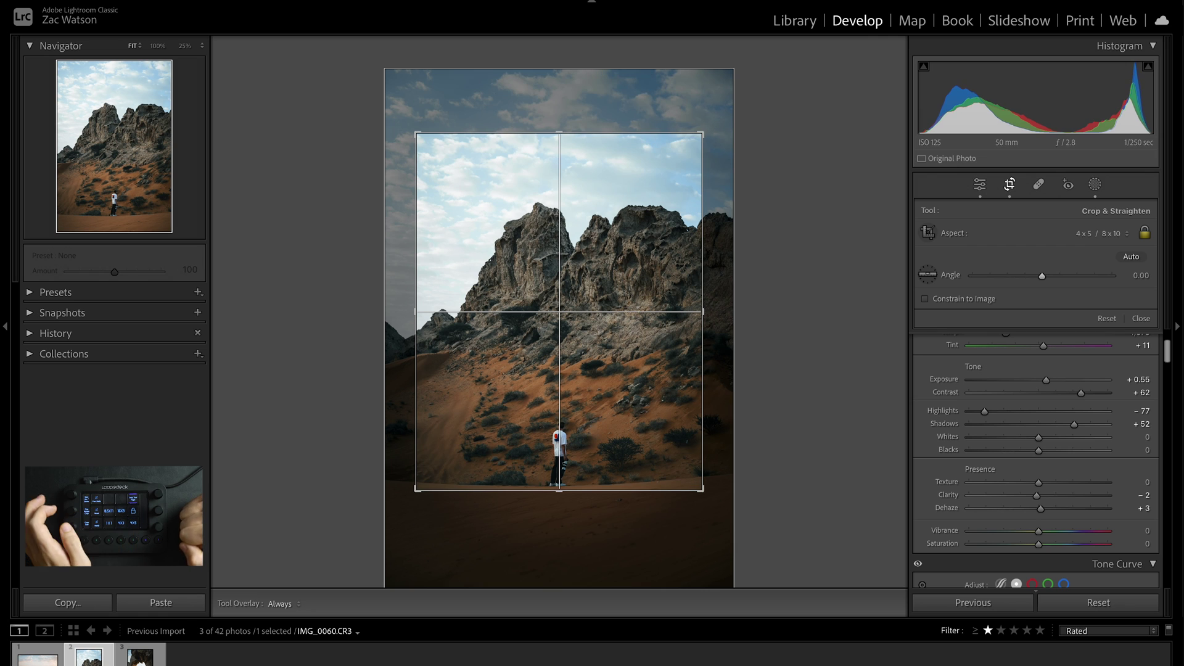
key(Up)
key(Up)
key(Up)
key(Up)
key(Up)
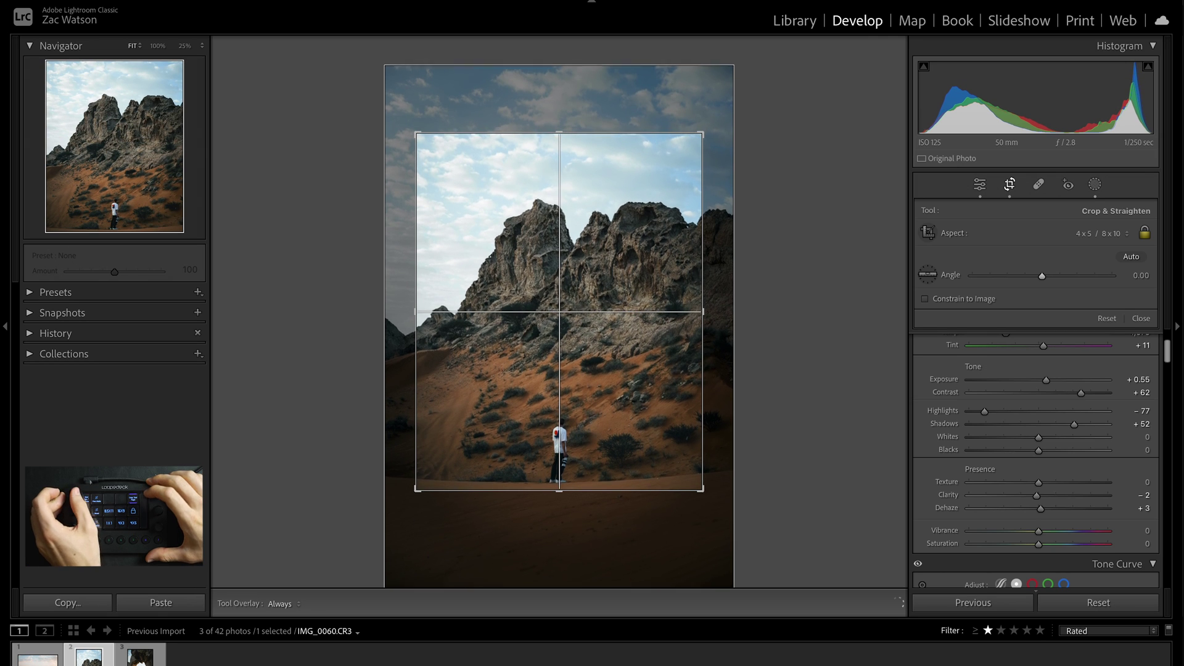
key(Up)
key(Up)
key(Up)
key(Up)
key(Up)
key(Up)
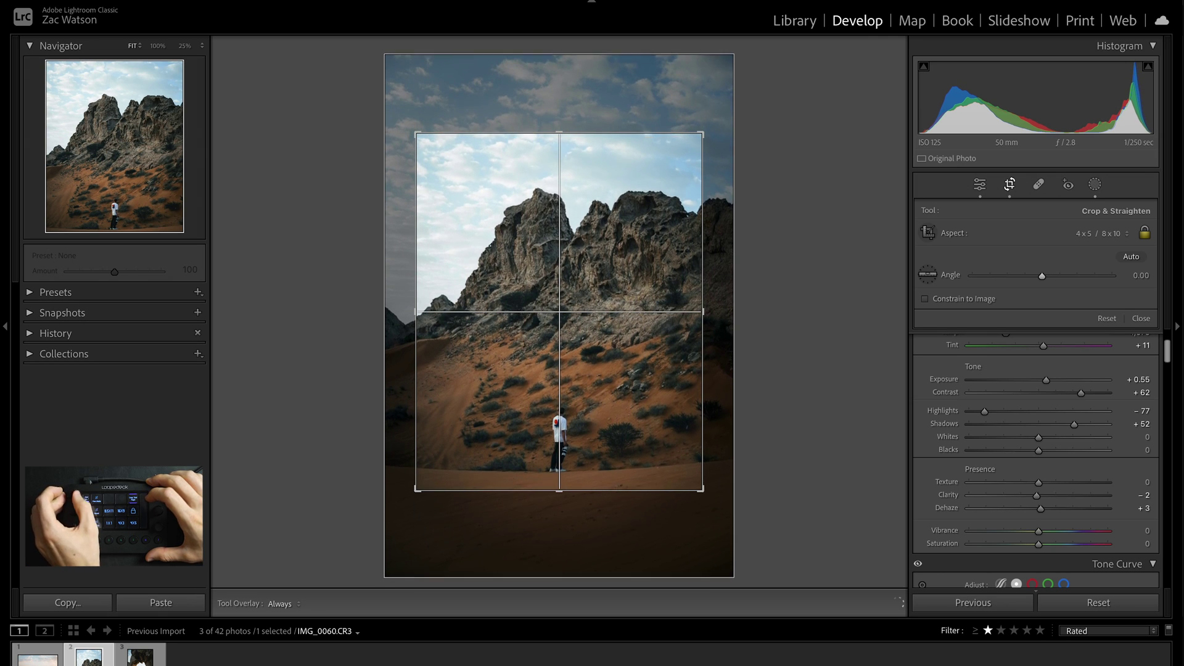
key(Up)
key(Up)
key(Up)
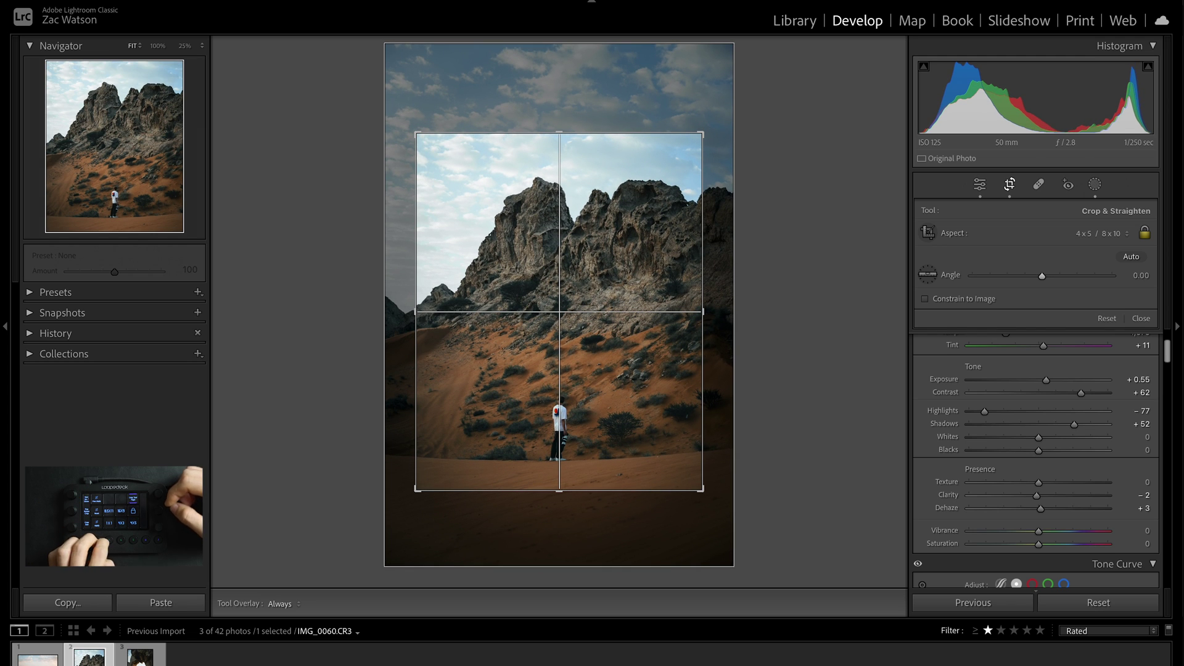
key(d)
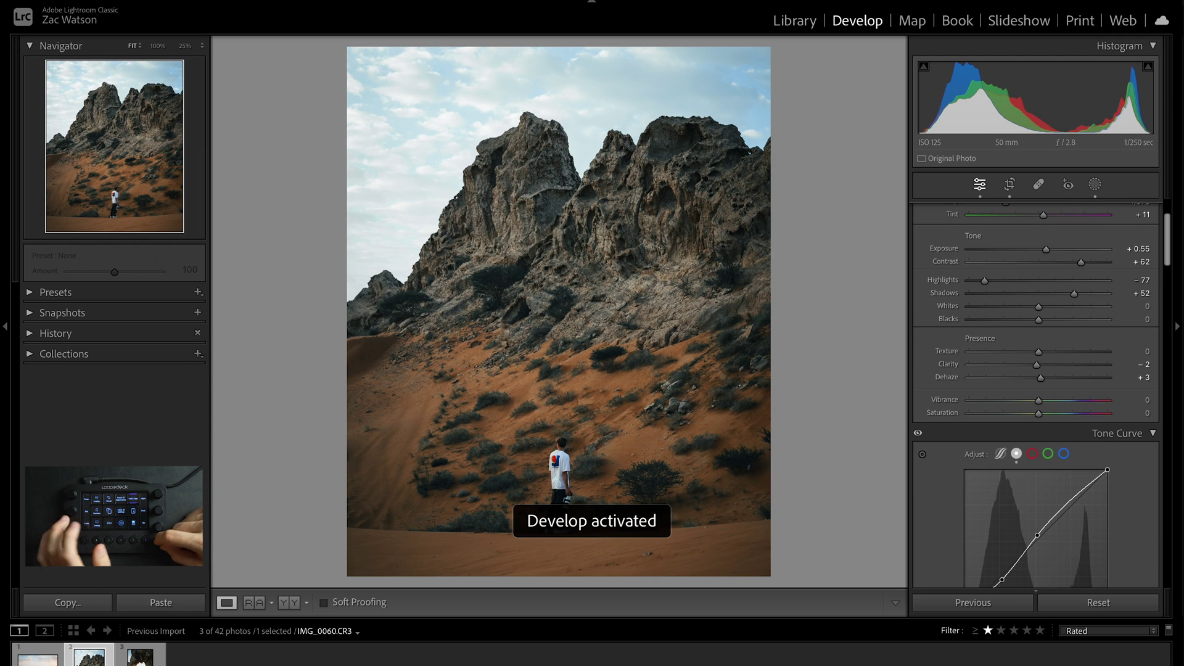
Step: Crop IMG_0077.CR3 tighter around the photographer in the 4 x 5 / 8 x 10 aspect with the angle at 0.00, and apply it
key(Right)
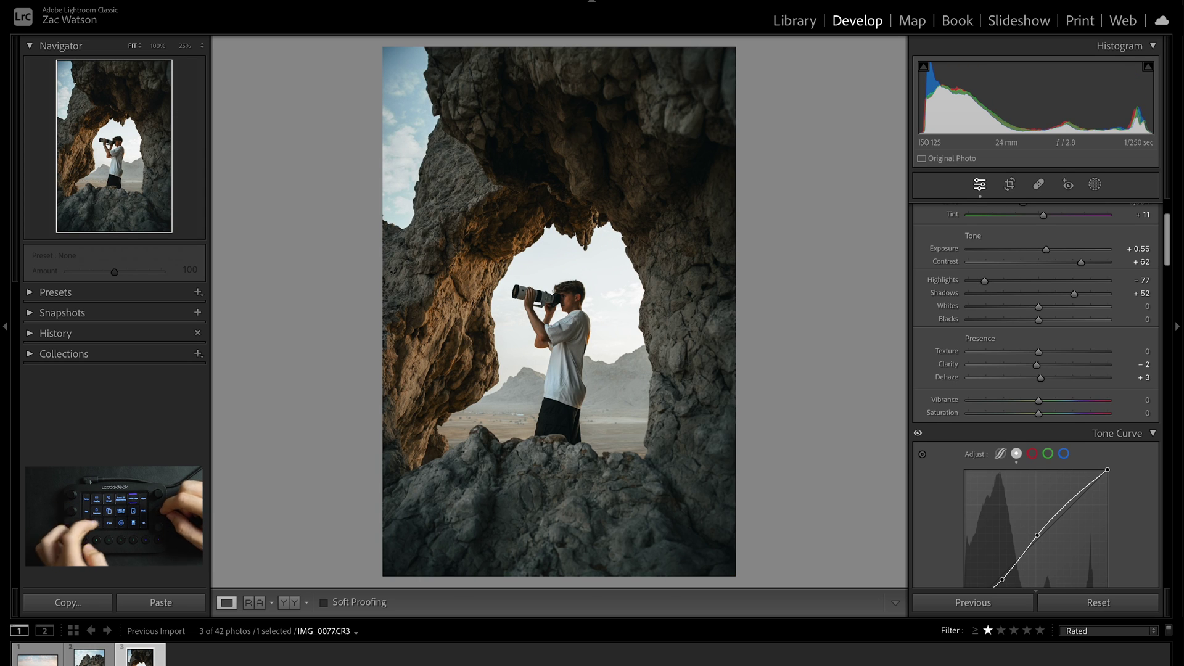
key(r)
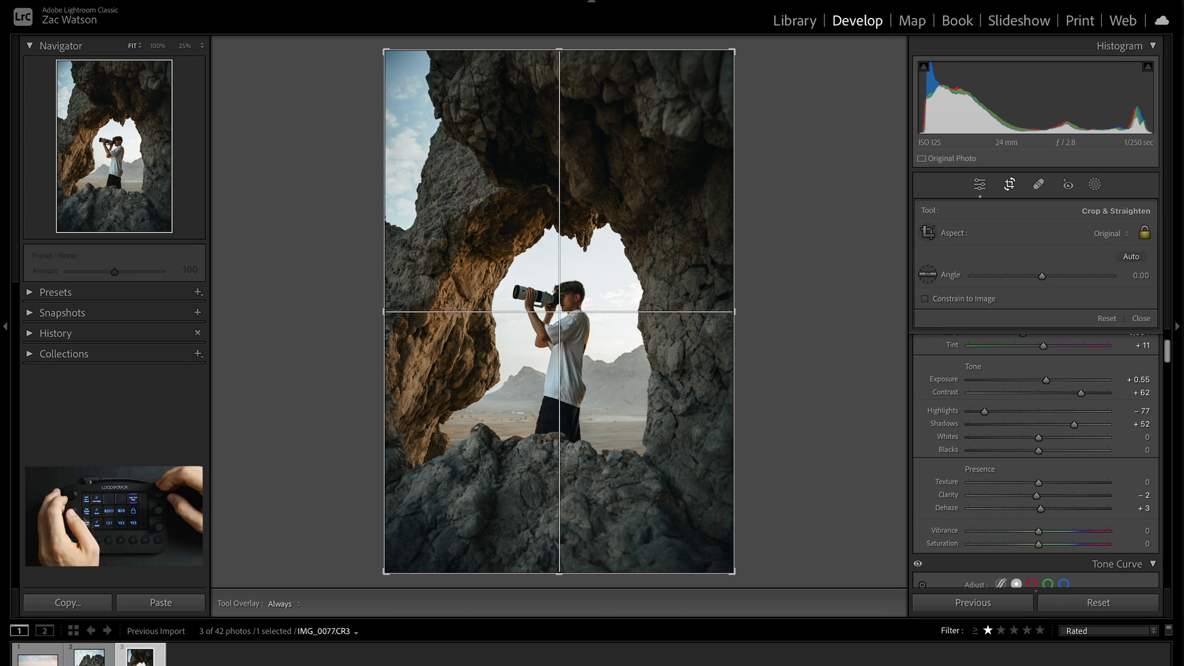
key(Up)
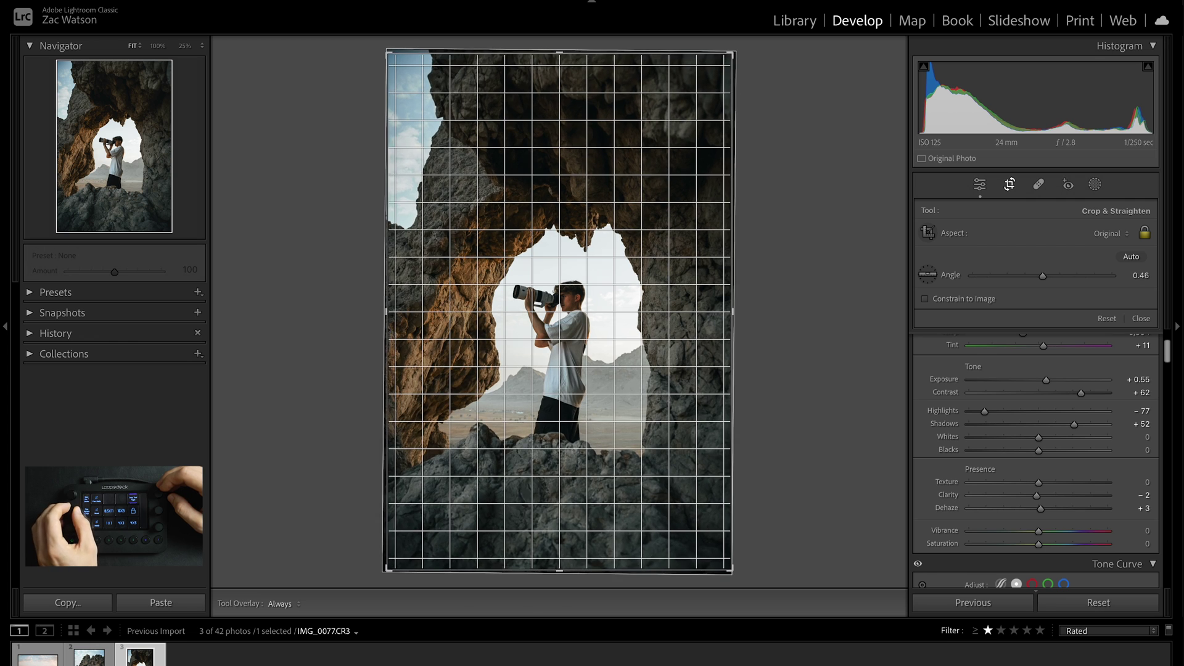
double_click(1041, 277)
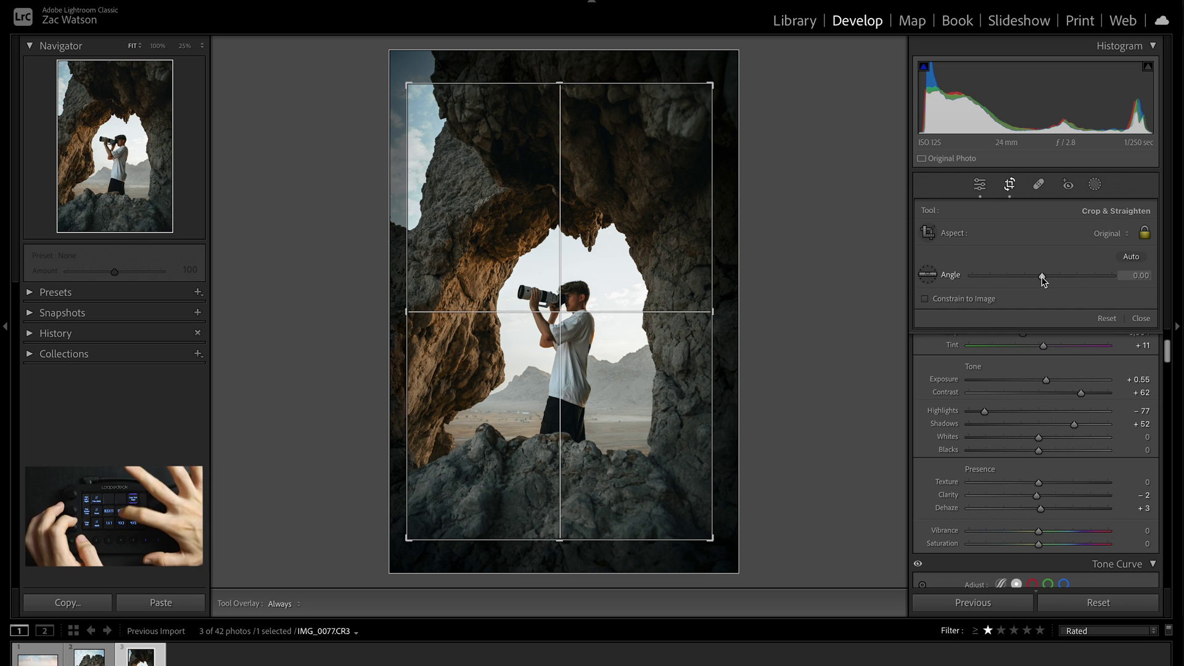
key(shift+a)
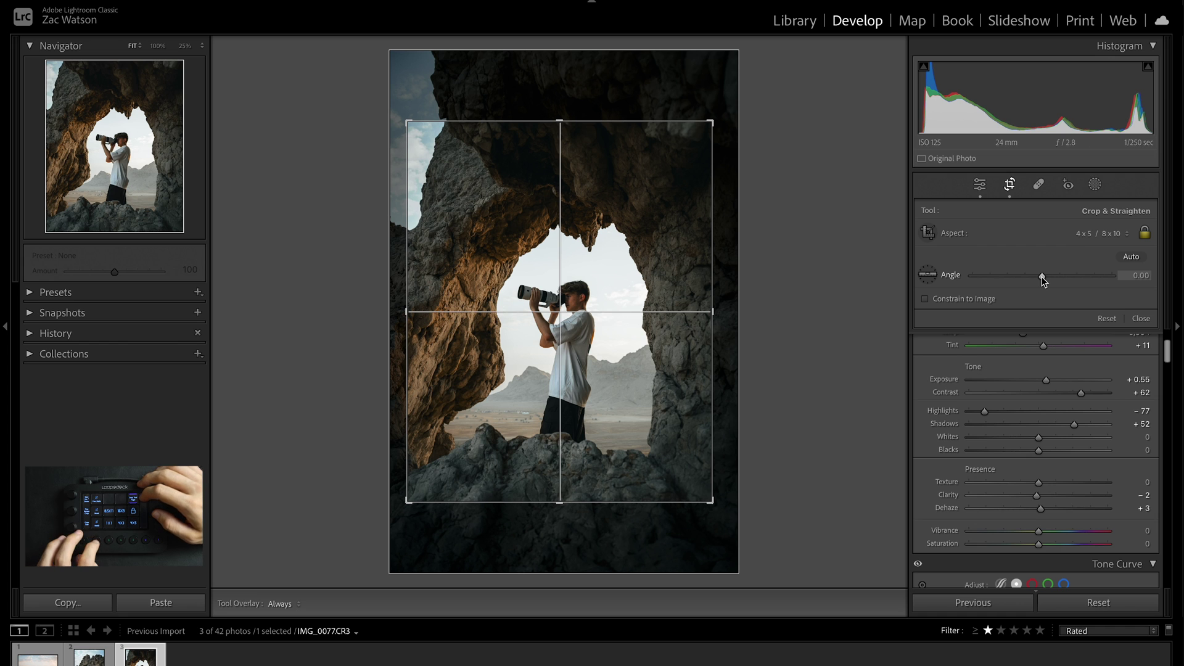
key(d)
Step: Crop the mountain photo IMG_0053.CR3 to a 16 x 9 aspect, tighten the frame slightly around its centre, and apply it
key(Left)
key(Left)
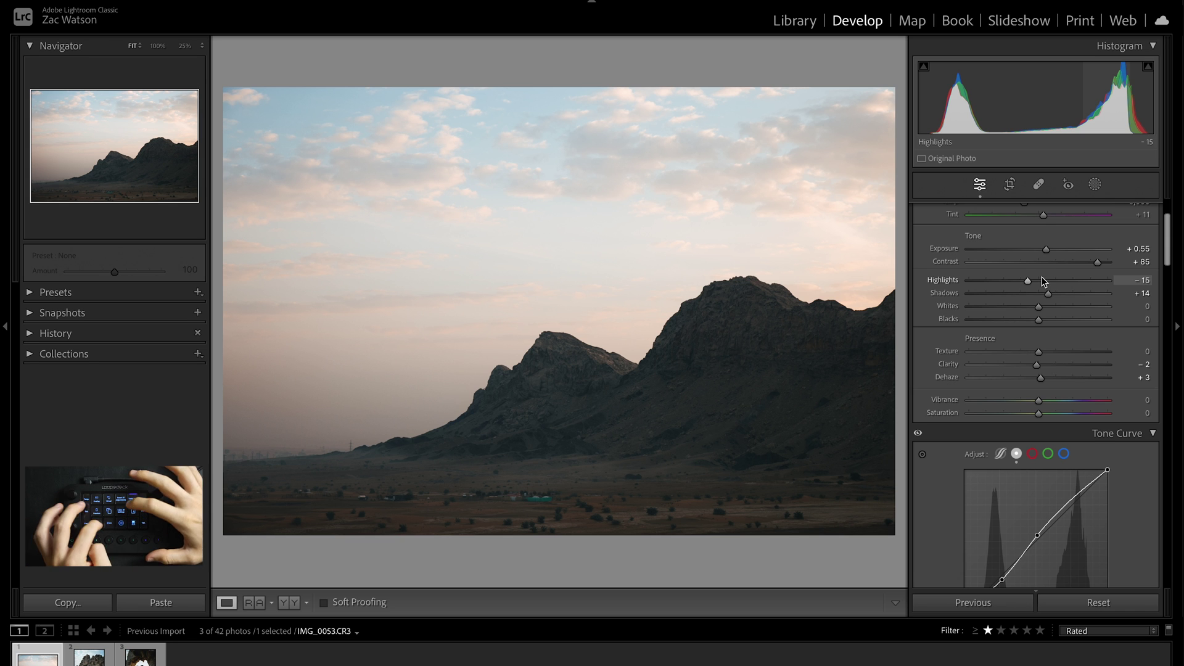
key(r)
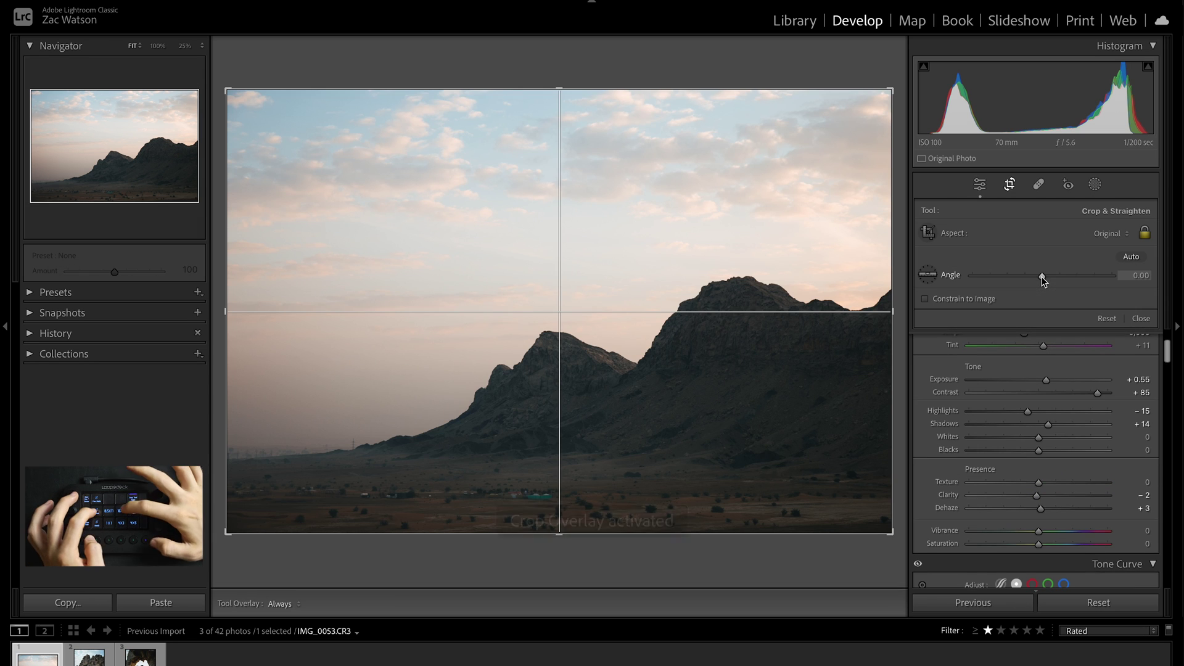
key(shift+a)
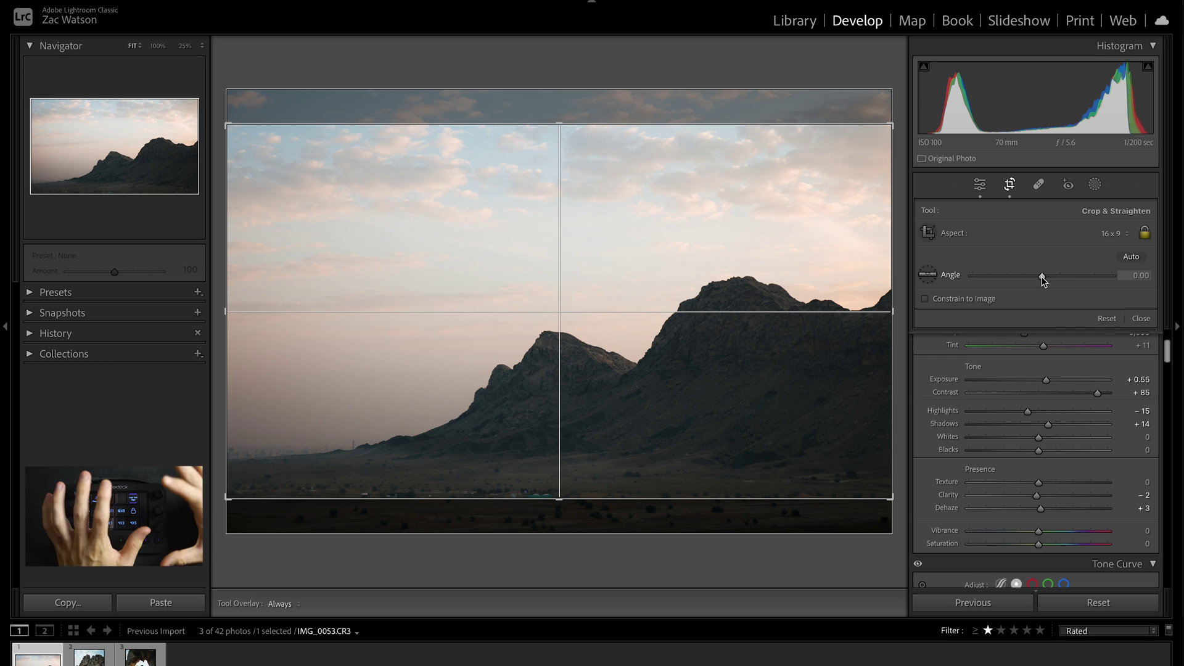
scroll(1042, 281, down, 4)
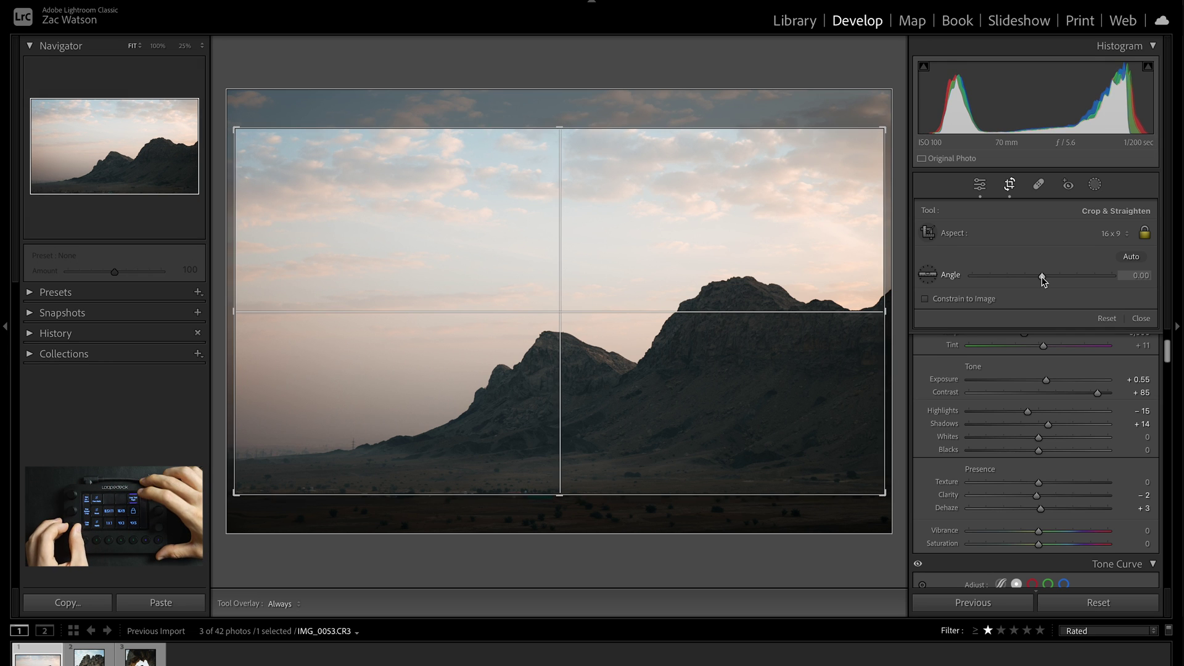
scroll(1042, 276, down, 2)
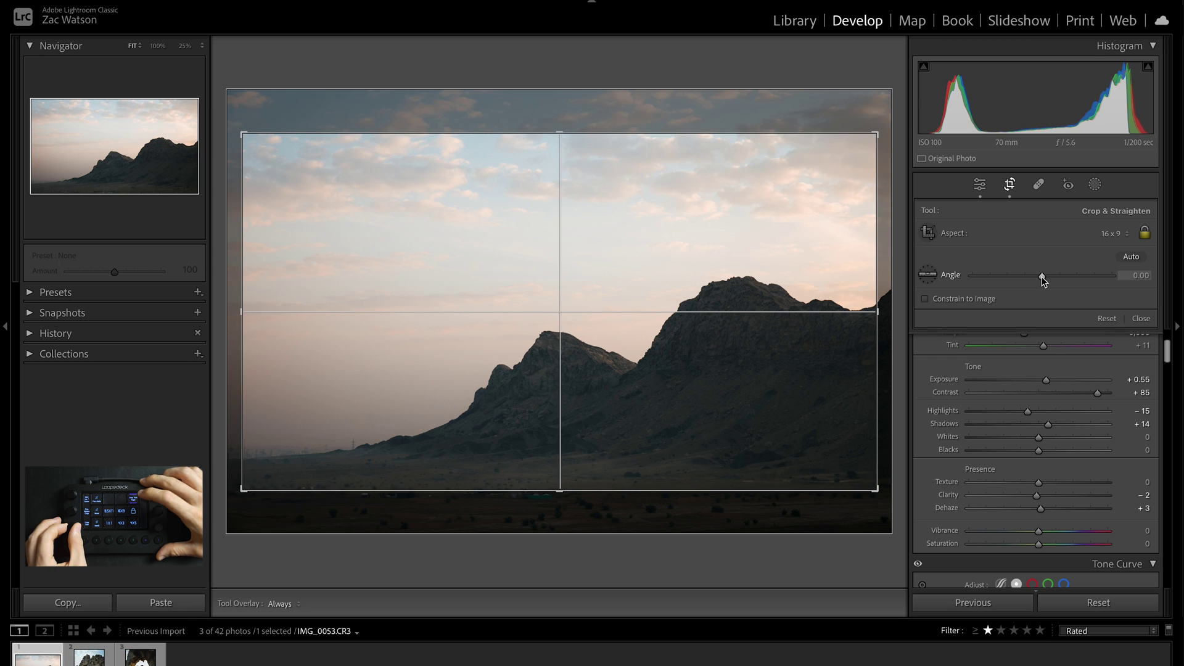
scroll(1042, 280, down, 1)
scroll(1042, 281, up, 5)
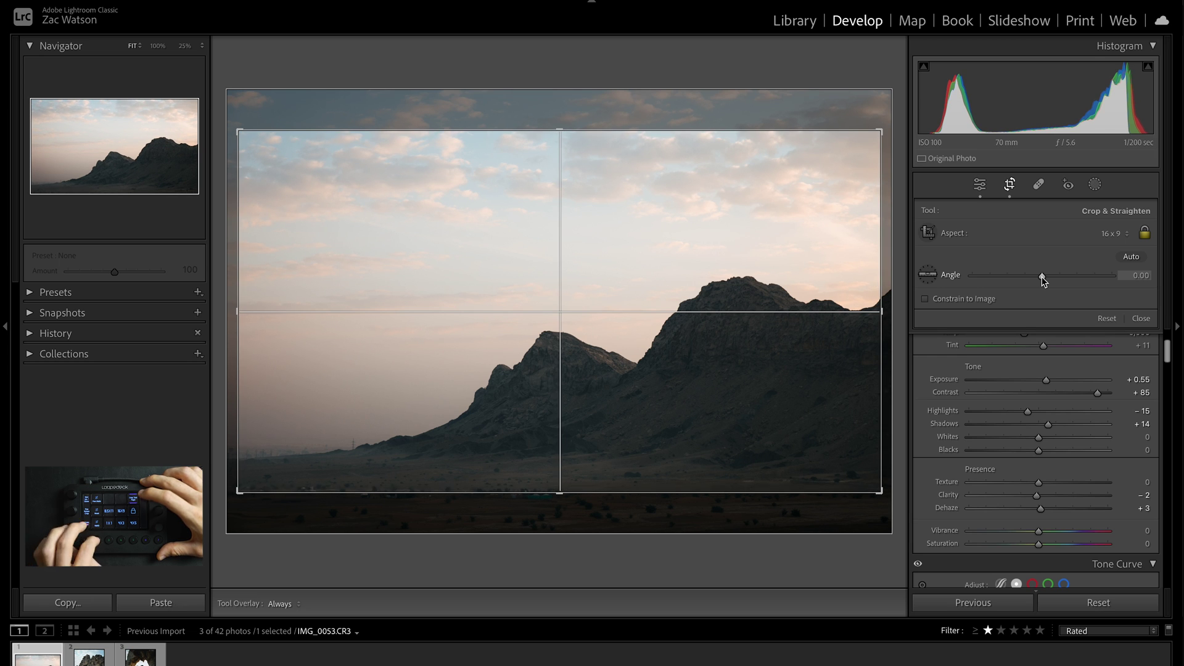
key(d)
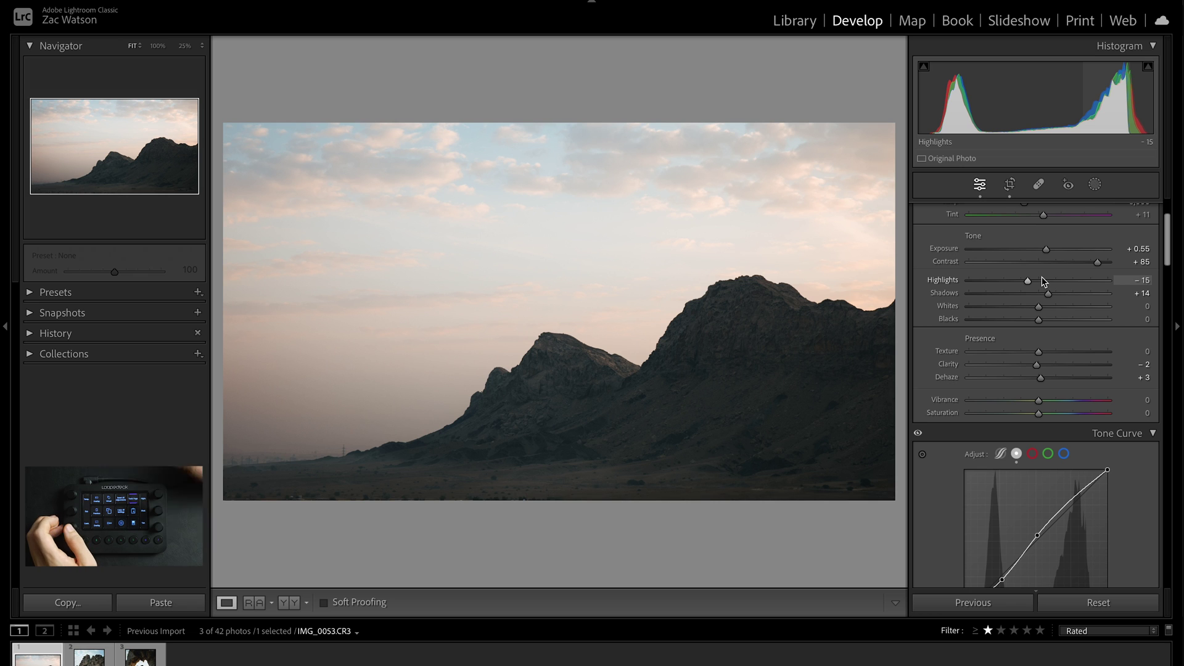
Step: Compare the before and after versions of IMG_0053.CR3, IMG_0060.CR3 and IMG_0077.CR3 in turn
key(backslash)
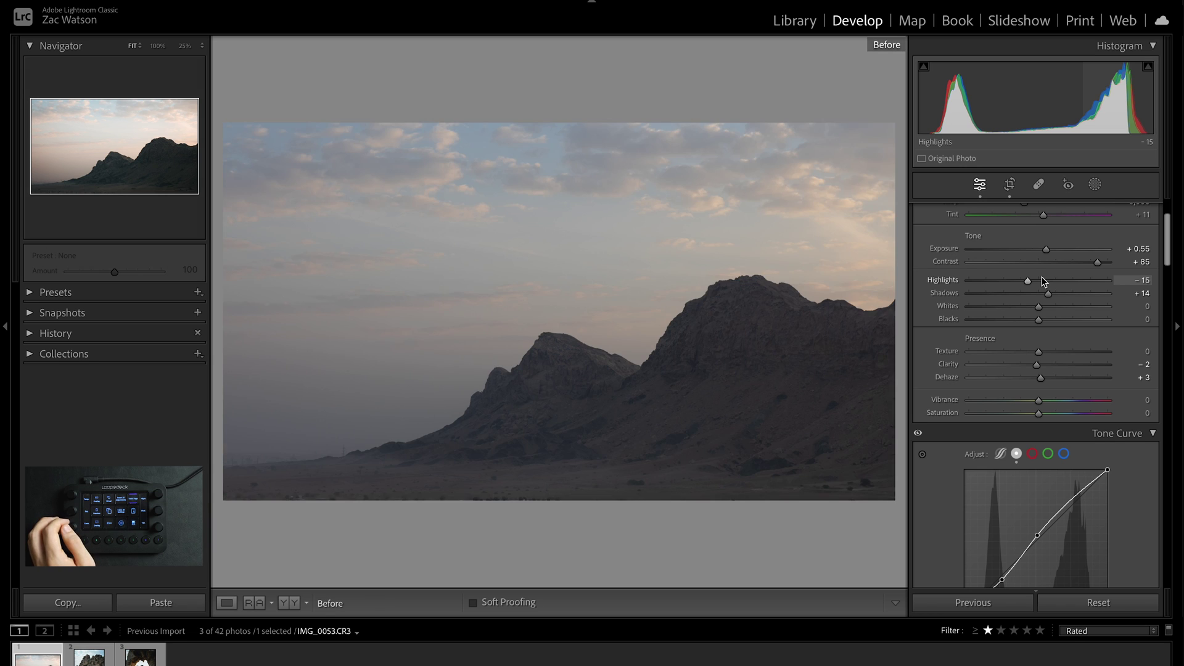
key(backslash)
key(Right)
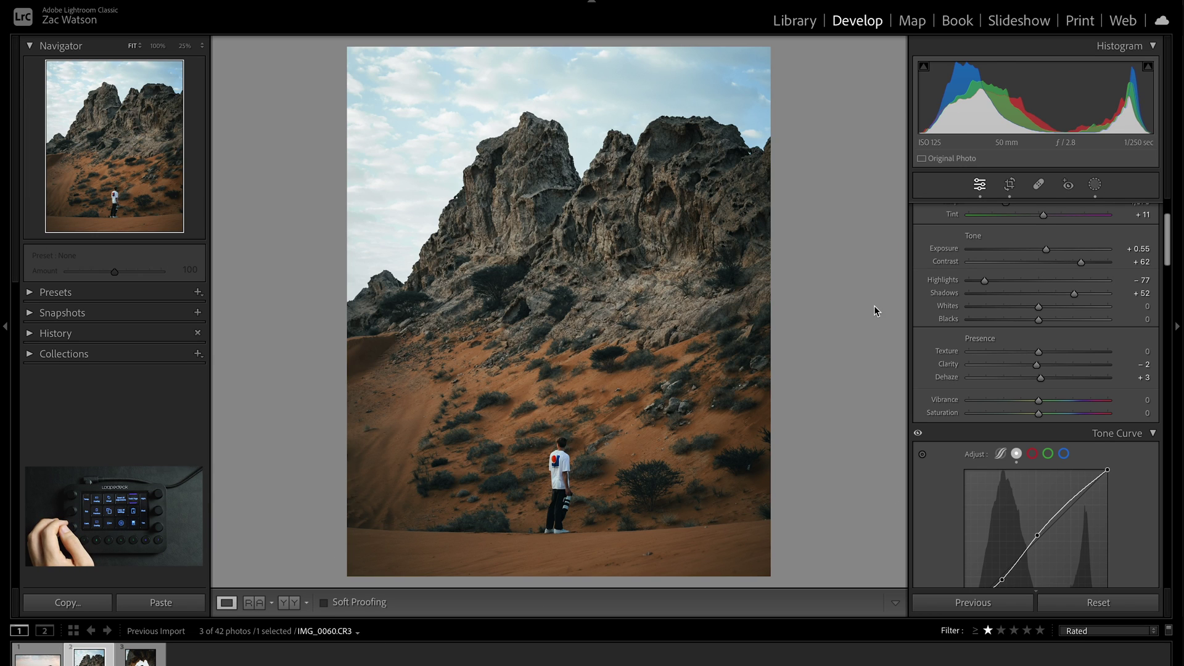
key(backslash)
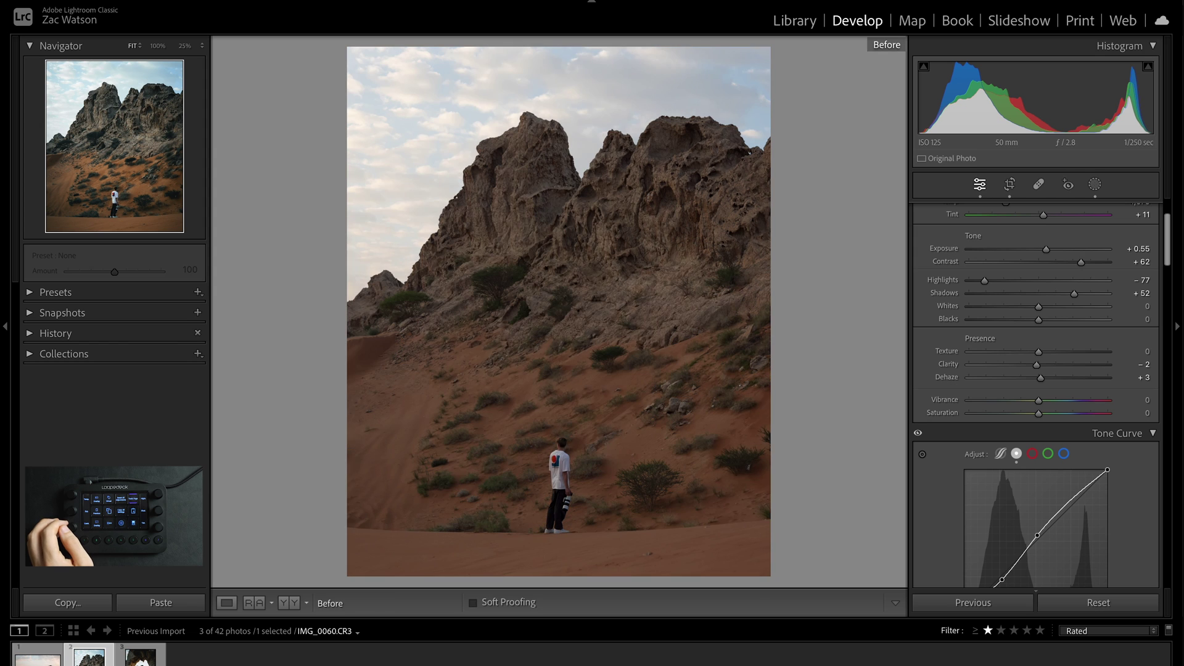
key(backslash)
key(Right)
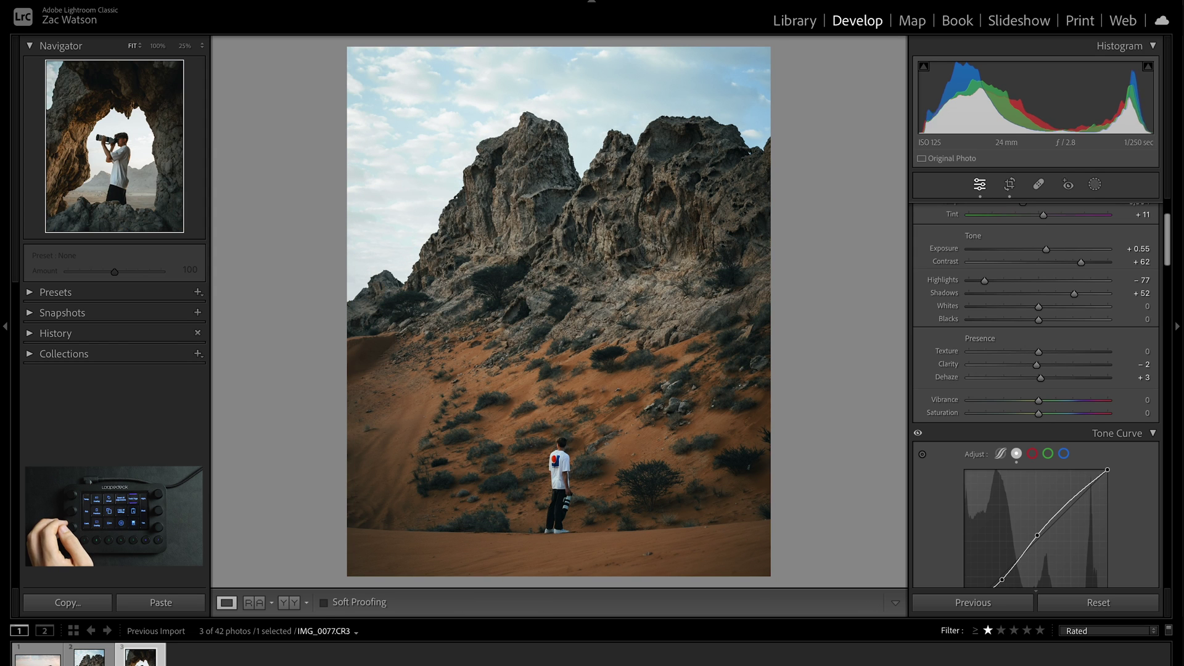
key(backslash)
key(backslash)
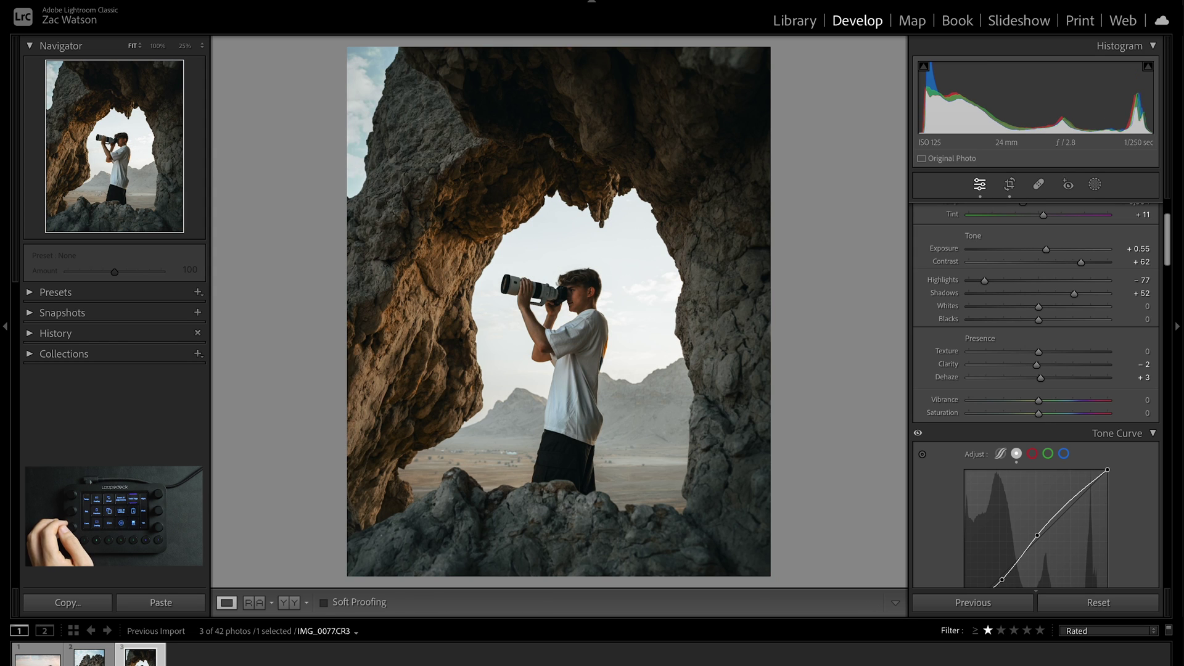